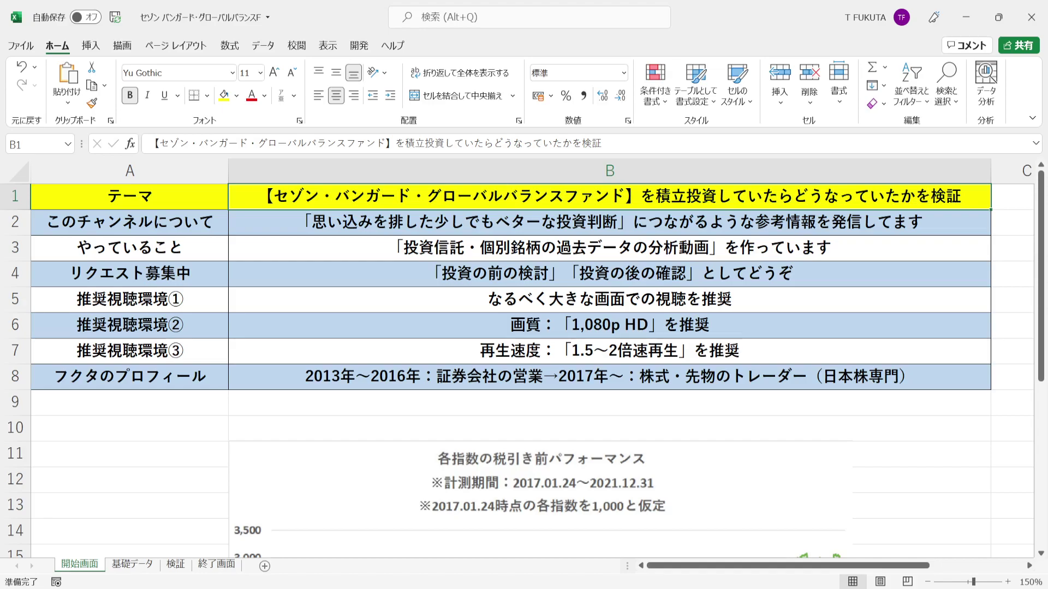
Review the channel introduction rows 2 to 8 on the 開始画面 sheet and the index performance chart below them.
left_click(610, 222)
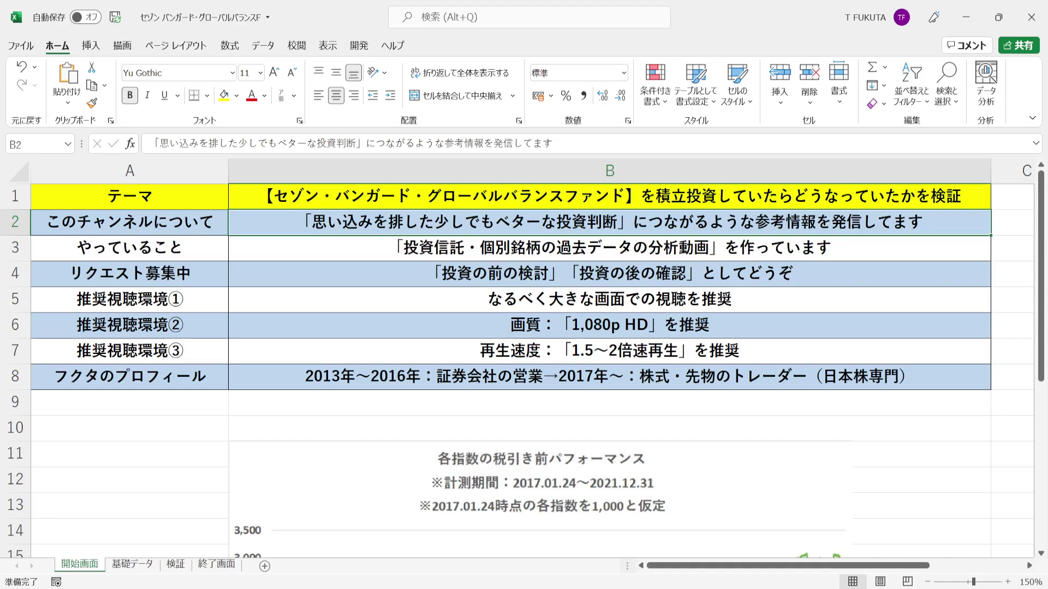
left_click(609, 248)
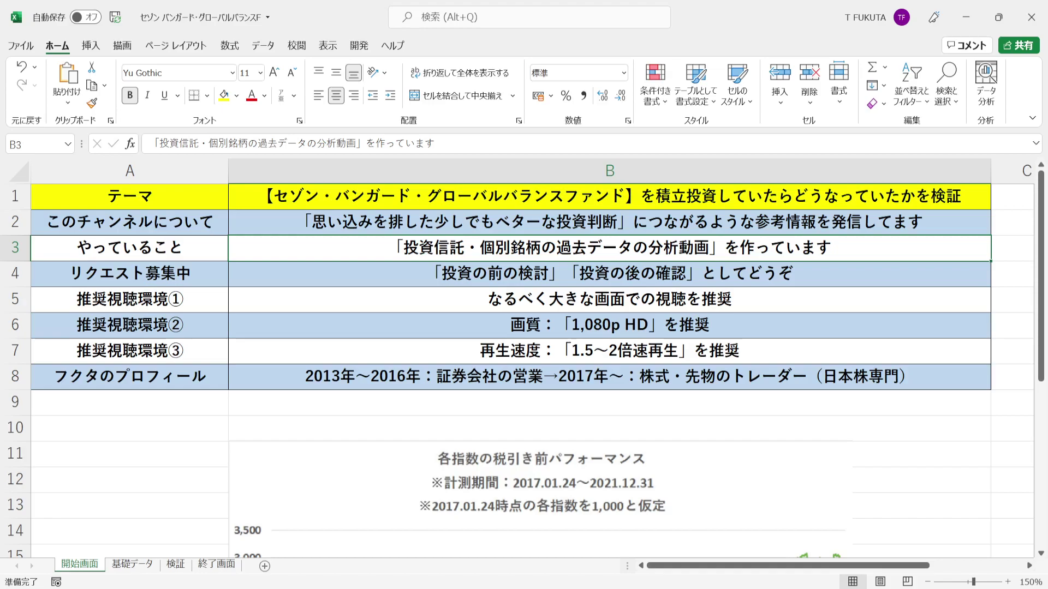
left_click(609, 273)
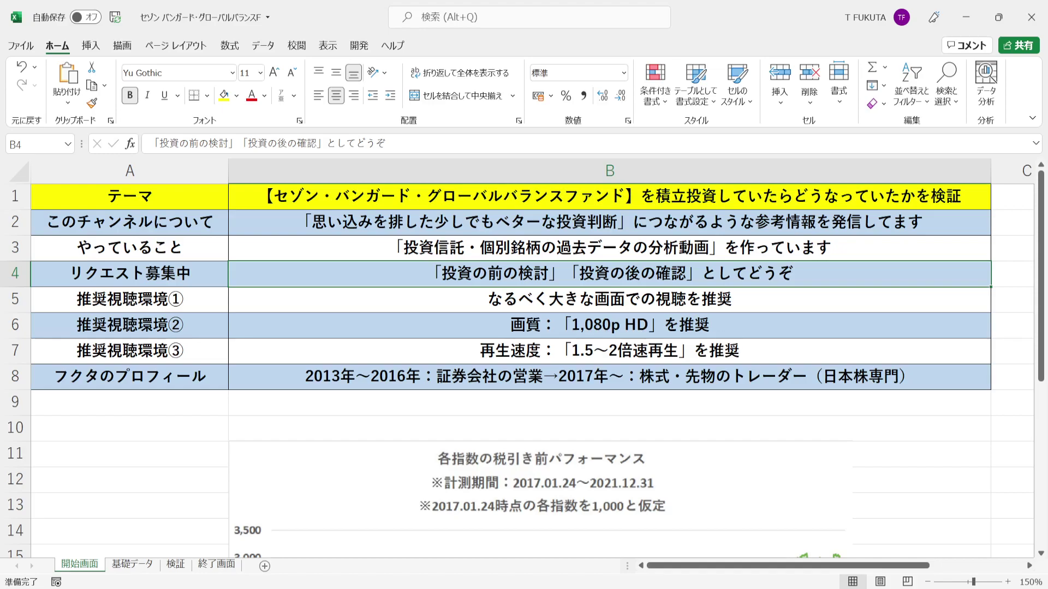
left_click_drag(319, 307, 329, 341)
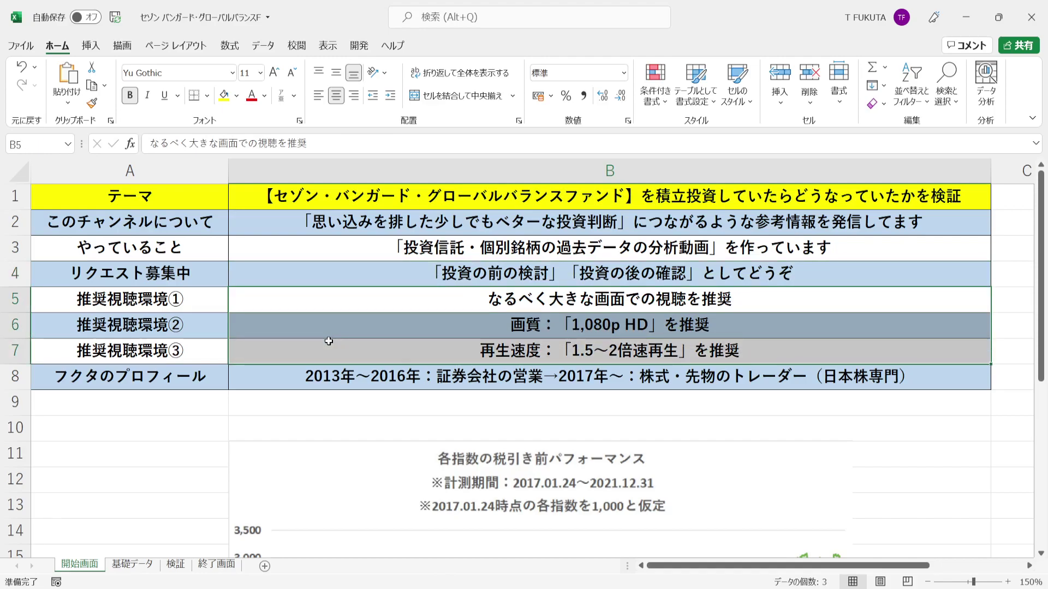
key("Down")
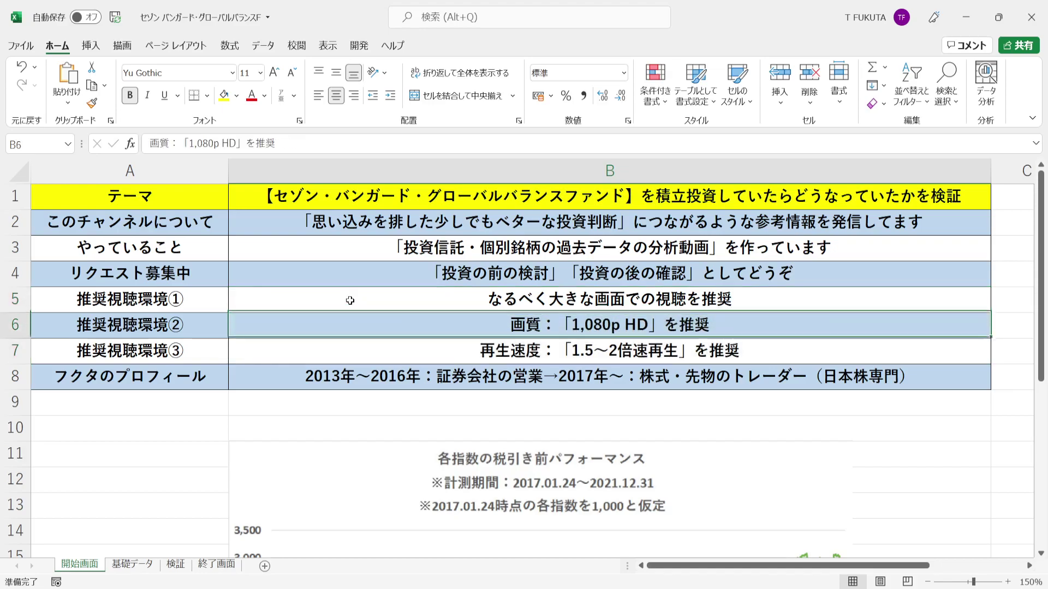
left_click(343, 345)
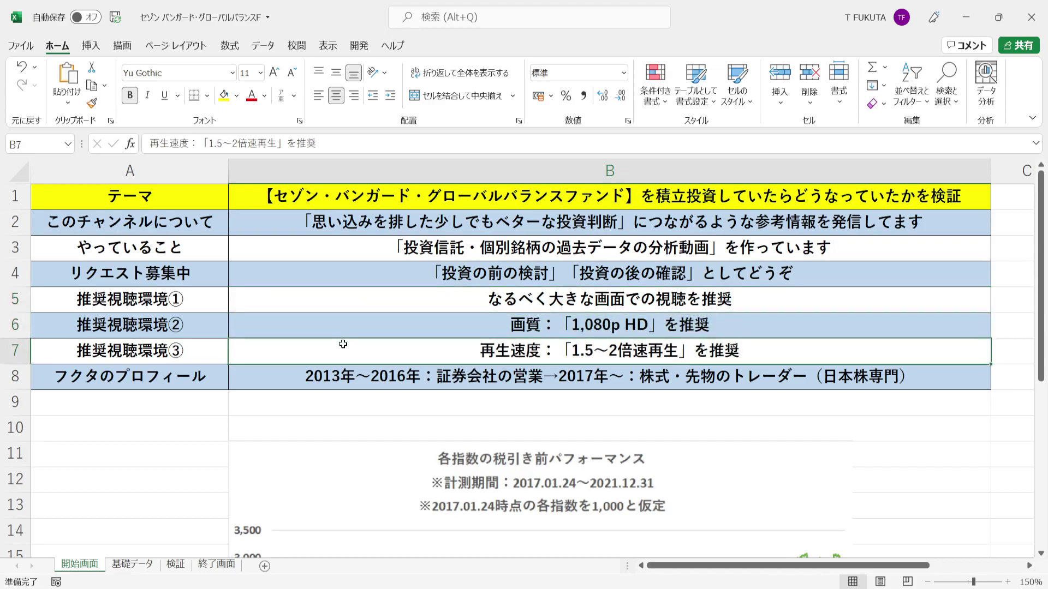
left_click(257, 372)
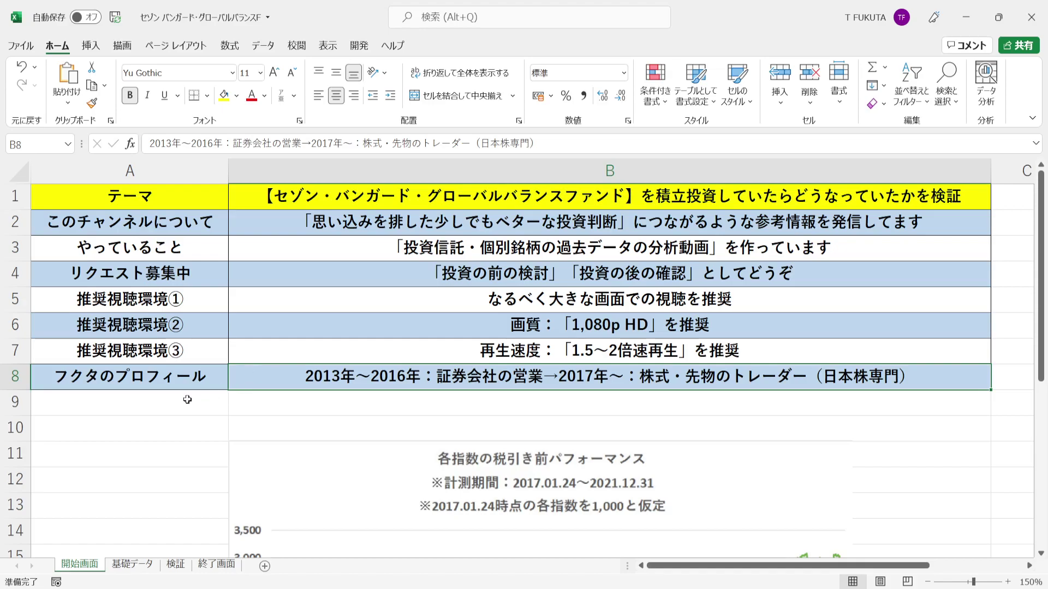
left_click(168, 403)
key("ctrl+Down")
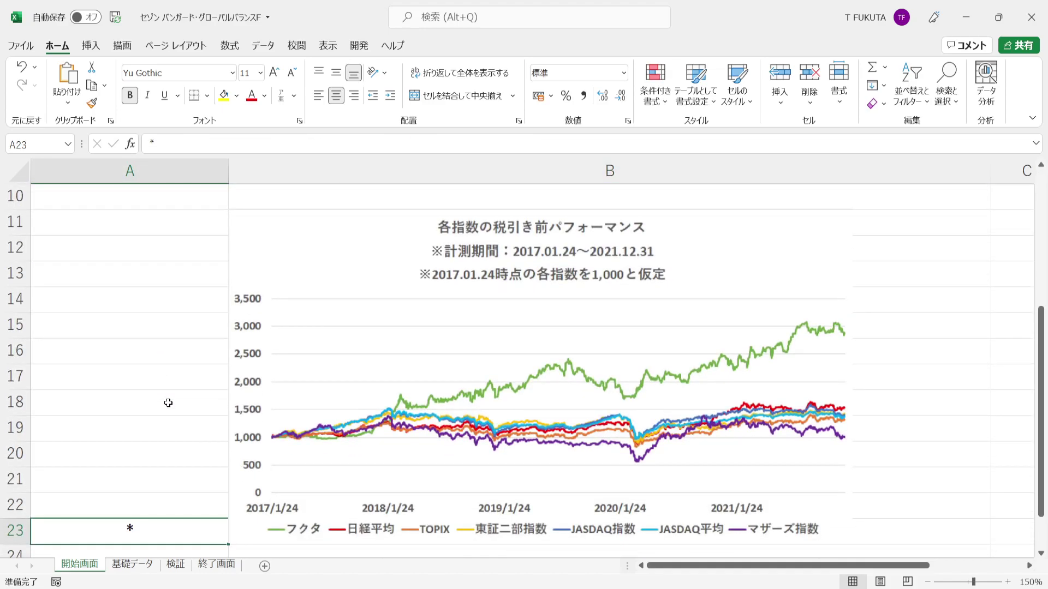
Open the 基礎データ sheet and go through the fund's name, start date, investment target, redemption date and trust fee.
left_click(130, 564)
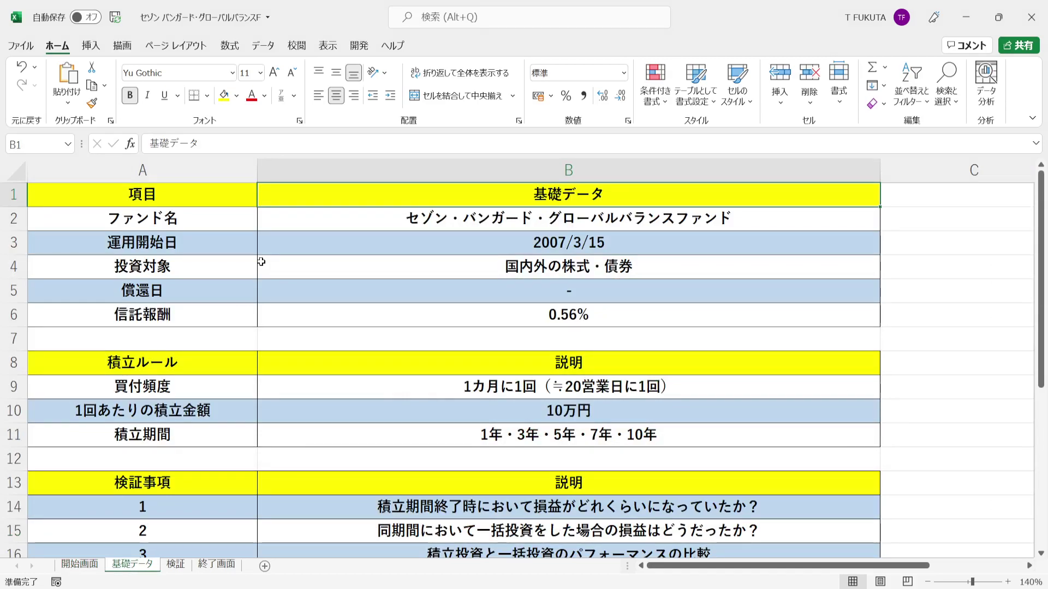
left_click(293, 218)
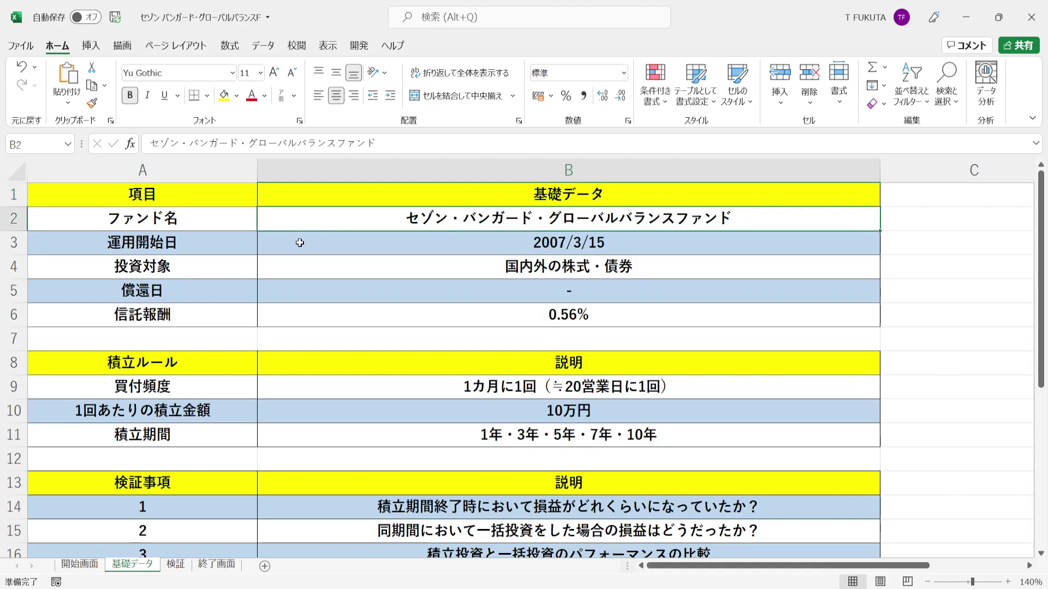
left_click(300, 243)
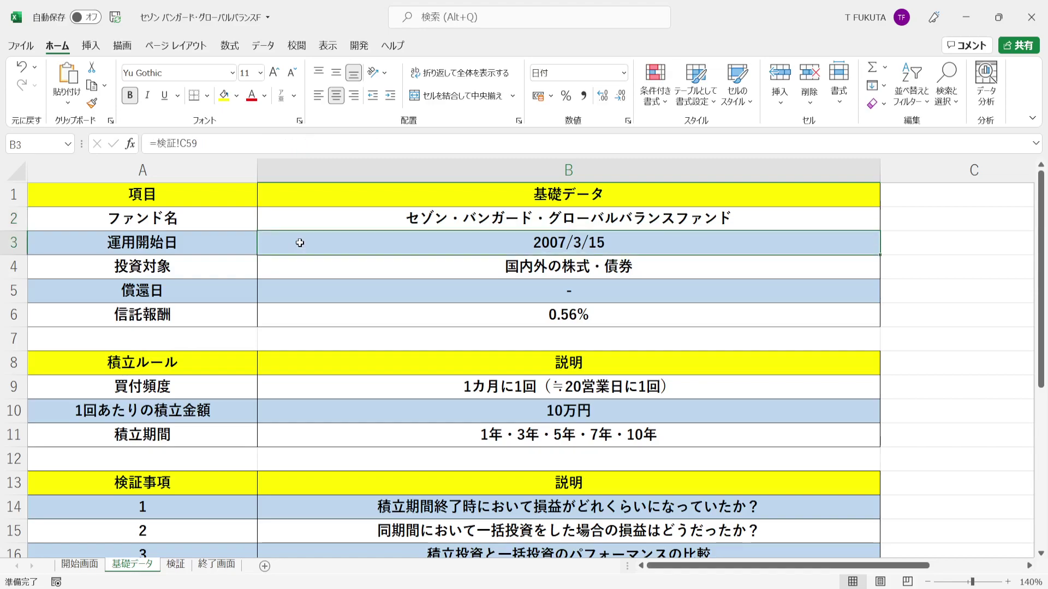
left_click(301, 262)
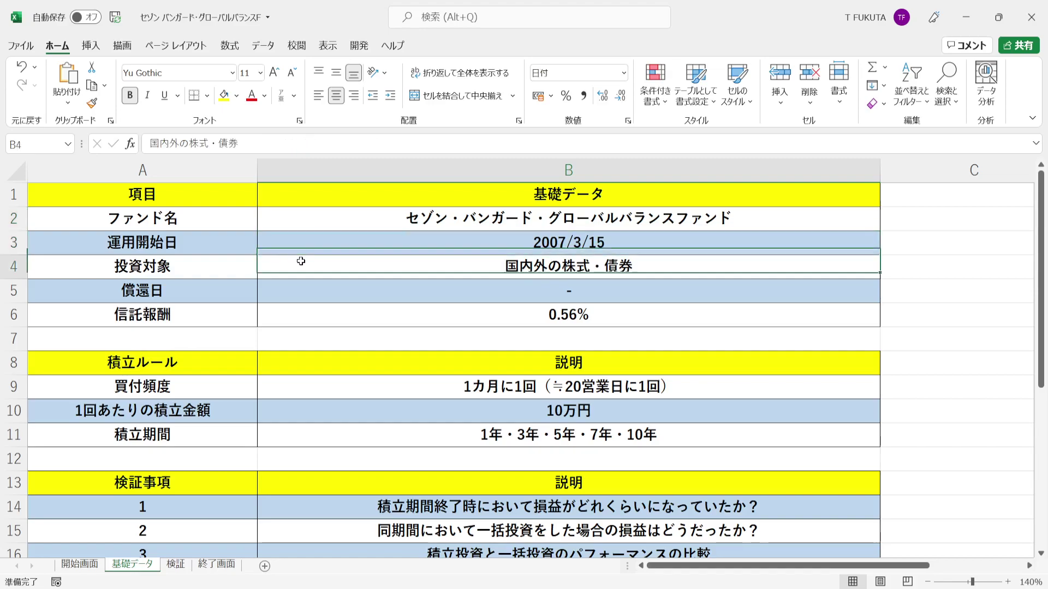
left_click(310, 288)
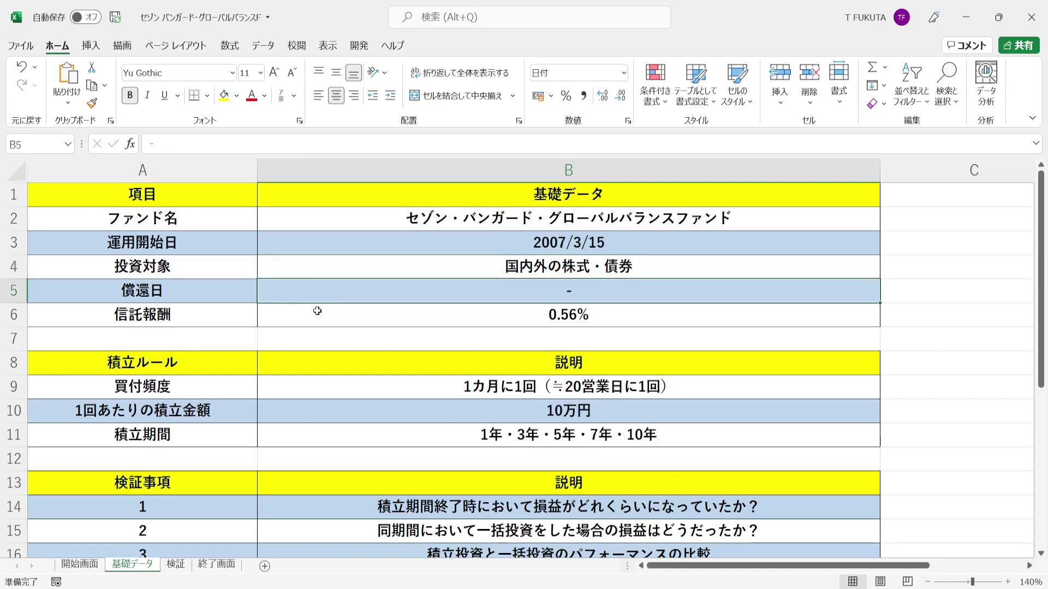
left_click(317, 311)
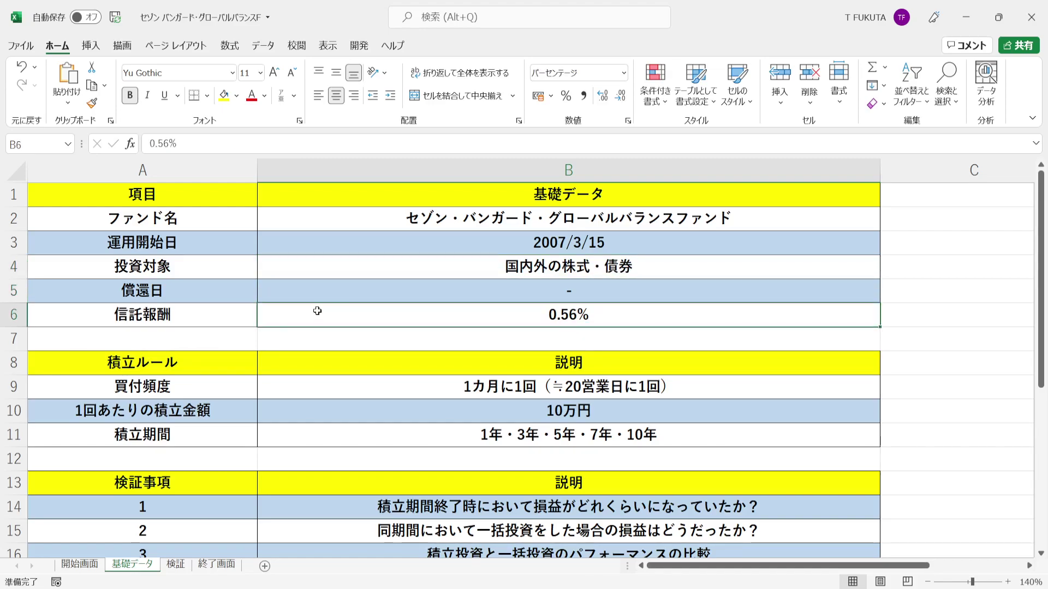
Examine the 積立ルール table's purchase frequency, amount per contribution and accumulation periods.
left_click(238, 369)
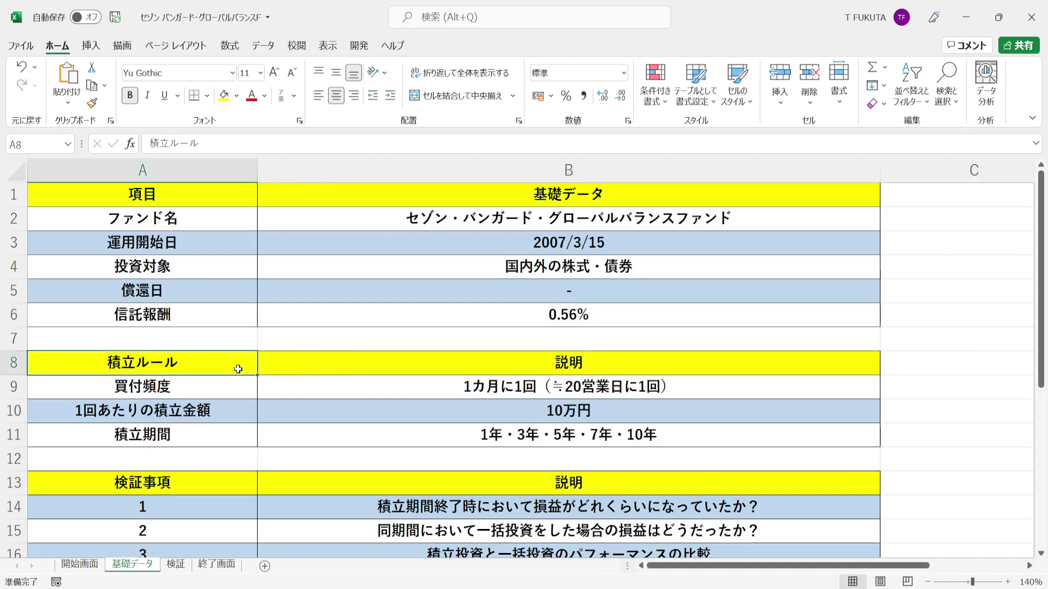
left_click(244, 390)
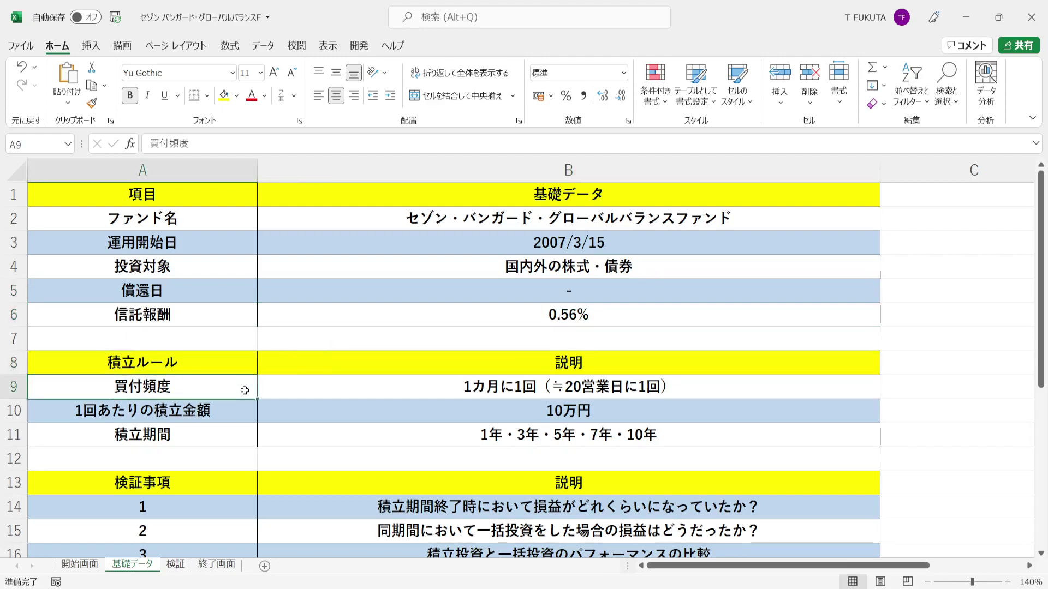
left_click(308, 385)
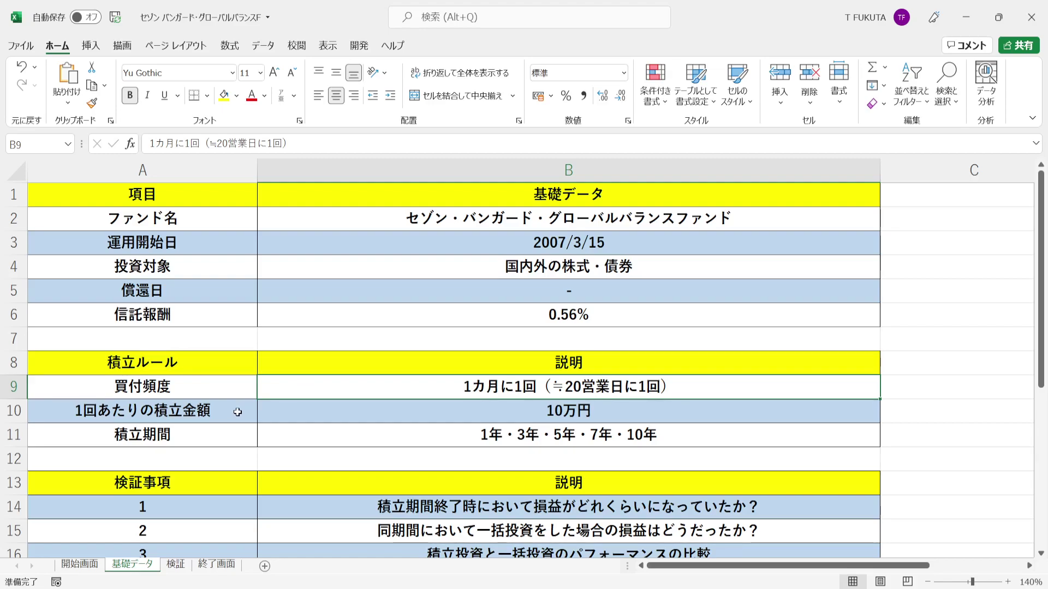
left_click(309, 415)
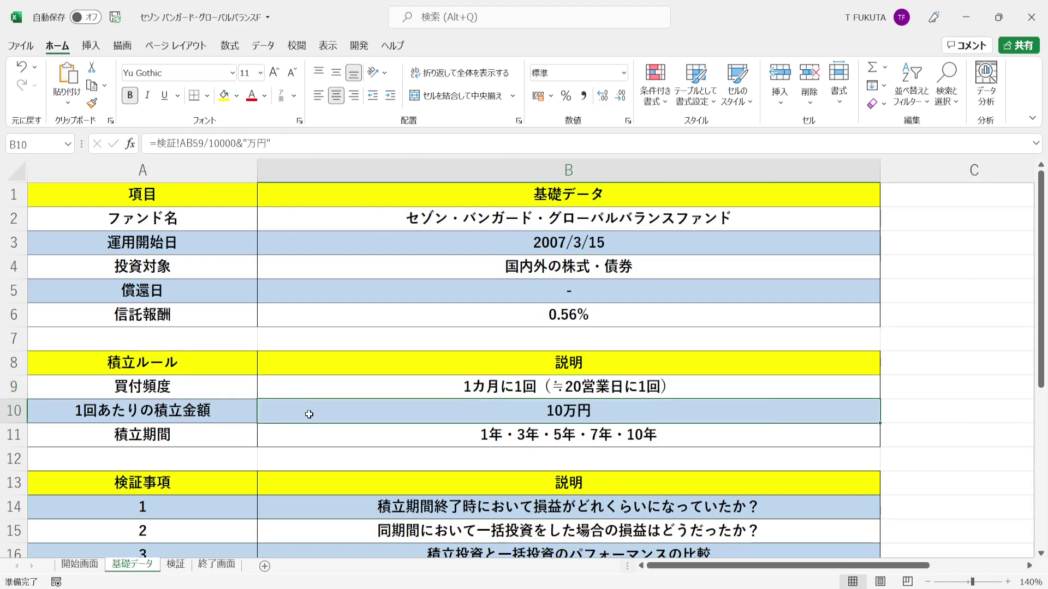
left_click(253, 435)
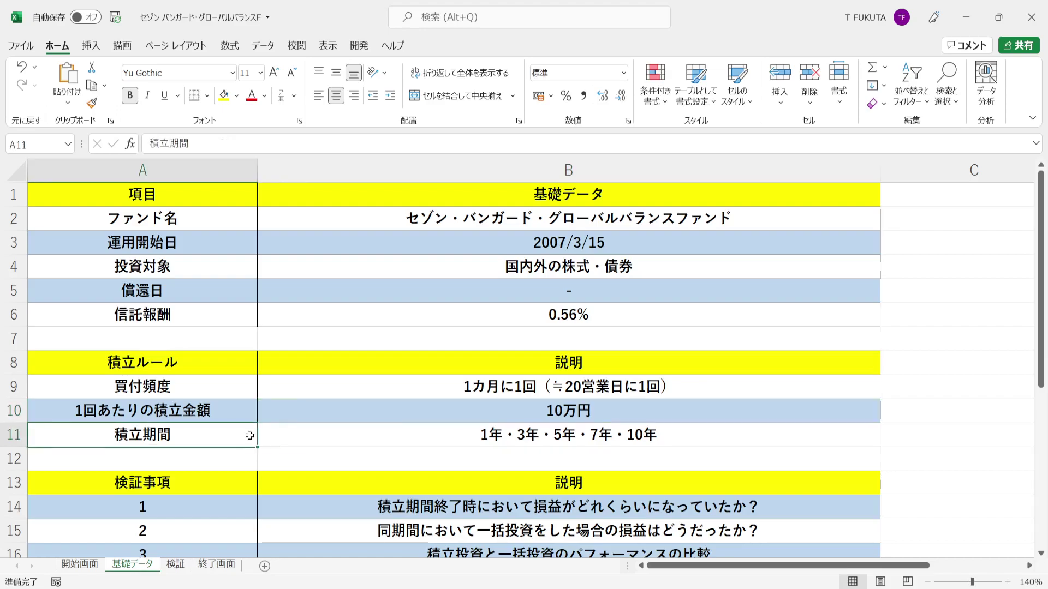
left_click(351, 439)
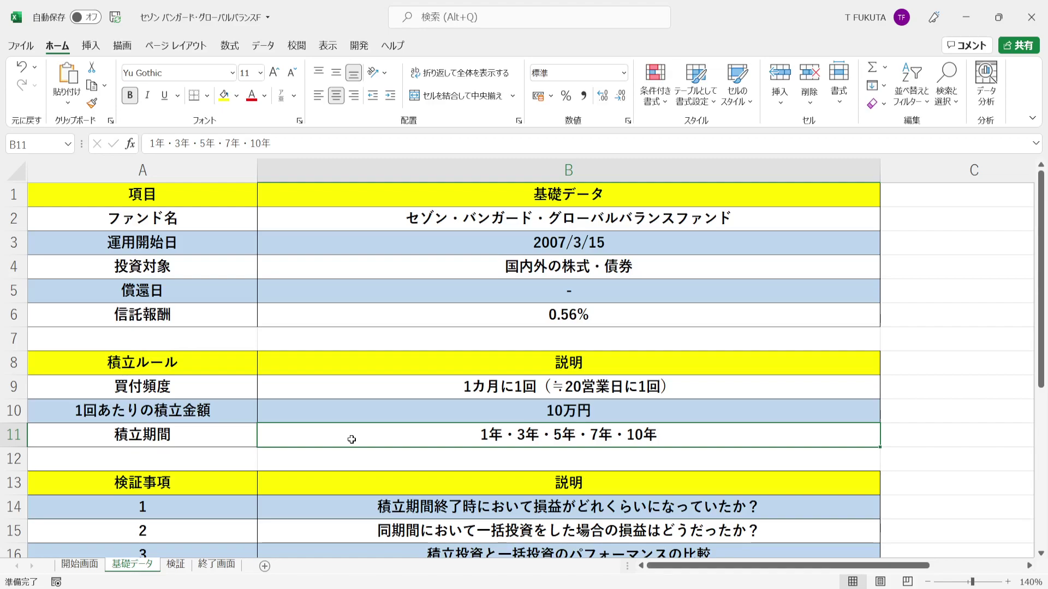
Read the three 検証事項 questions in rows 14 to 16 and the verification period in row 17.
key("Down")
key("Down")
key("Down")
key("Down")
key("Down")
key("Down")
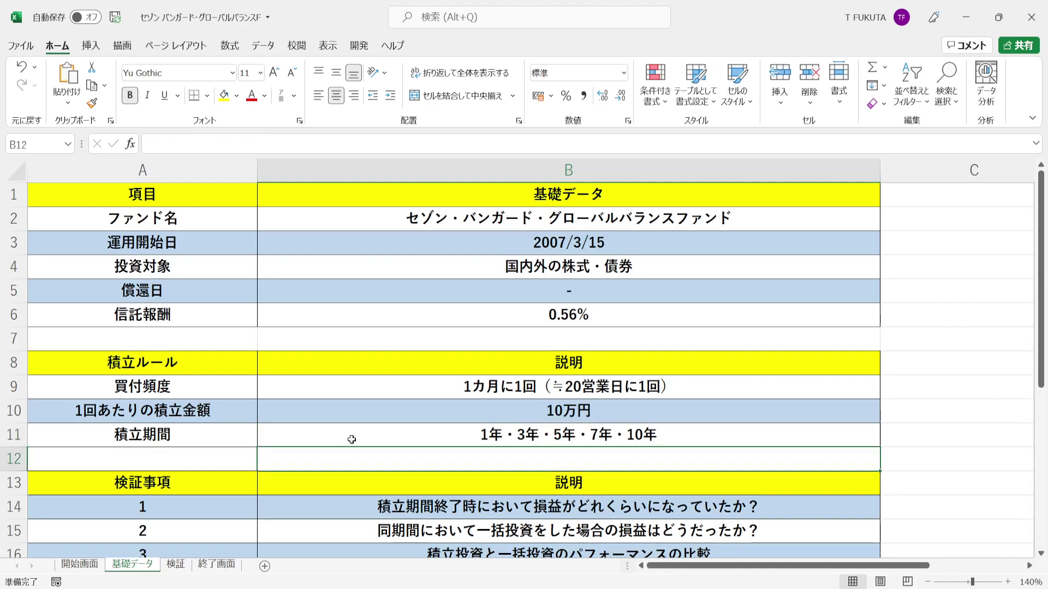
scroll(351, 440, "down", 1)
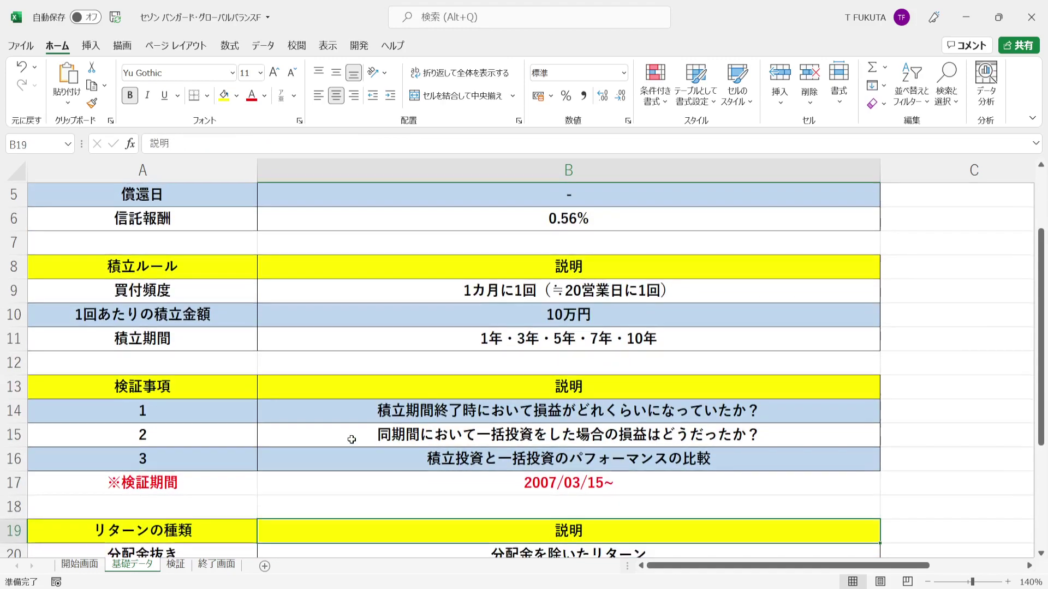
left_click(307, 412)
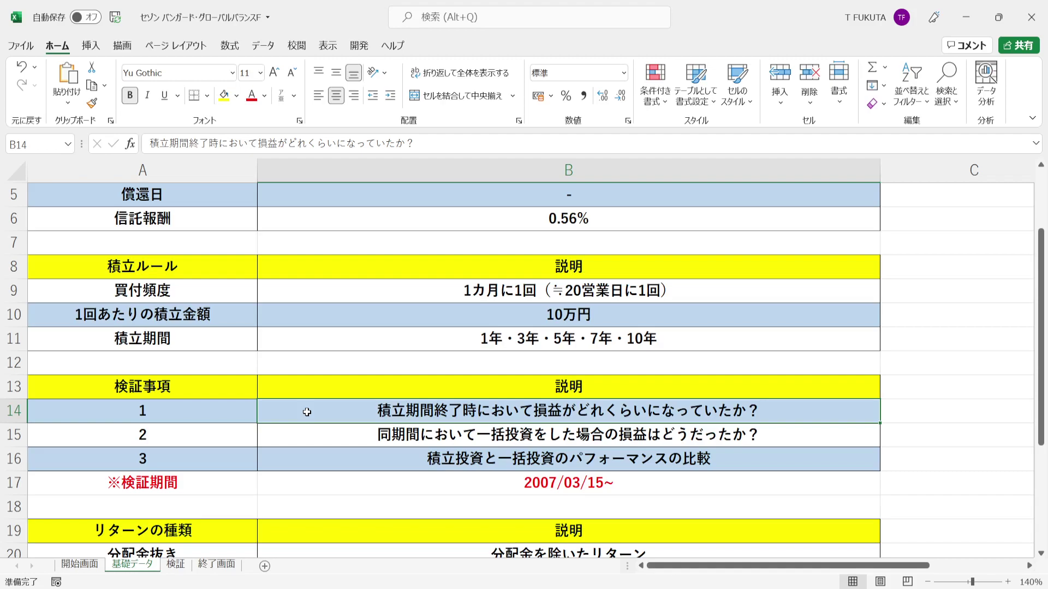
left_click(310, 433)
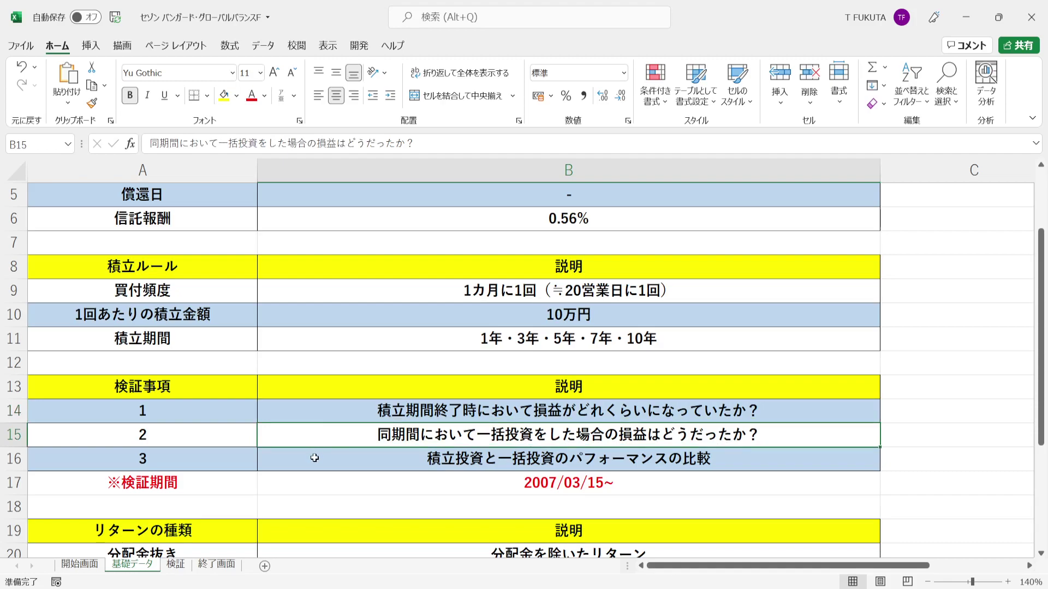
left_click(314, 458)
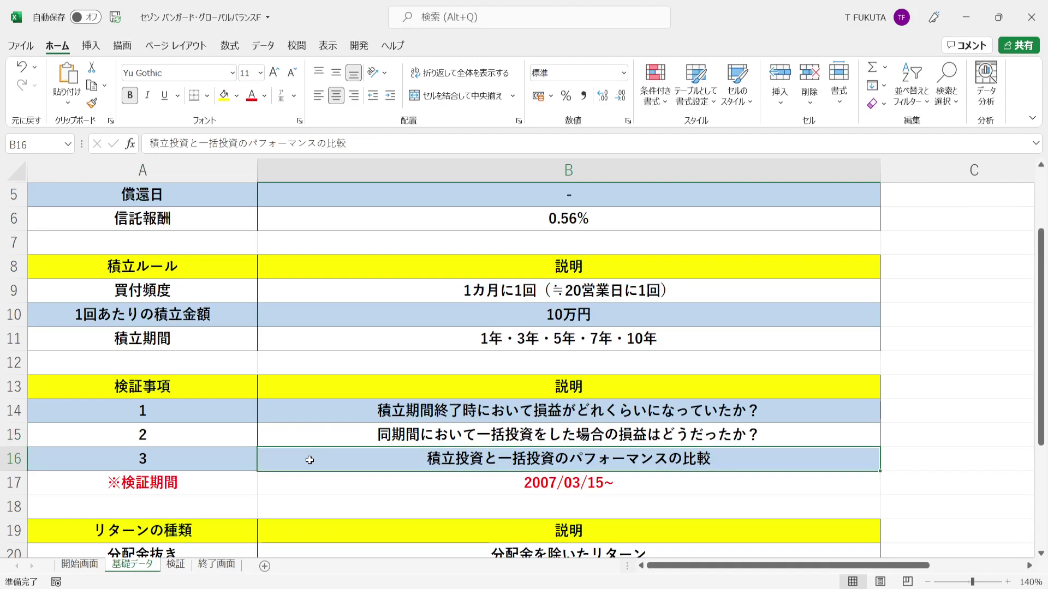
left_click(242, 488)
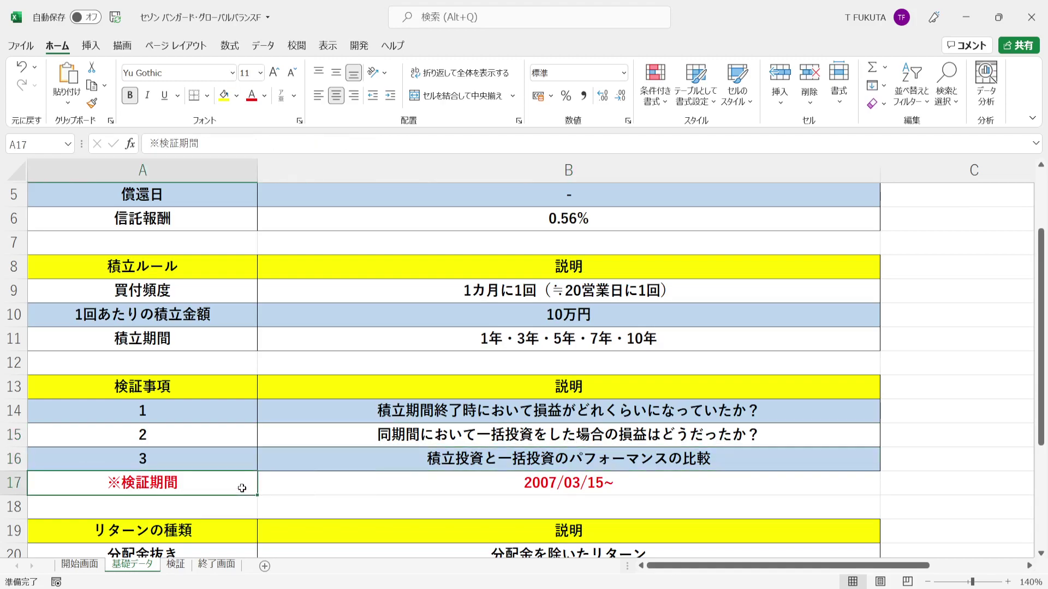
left_click(317, 486)
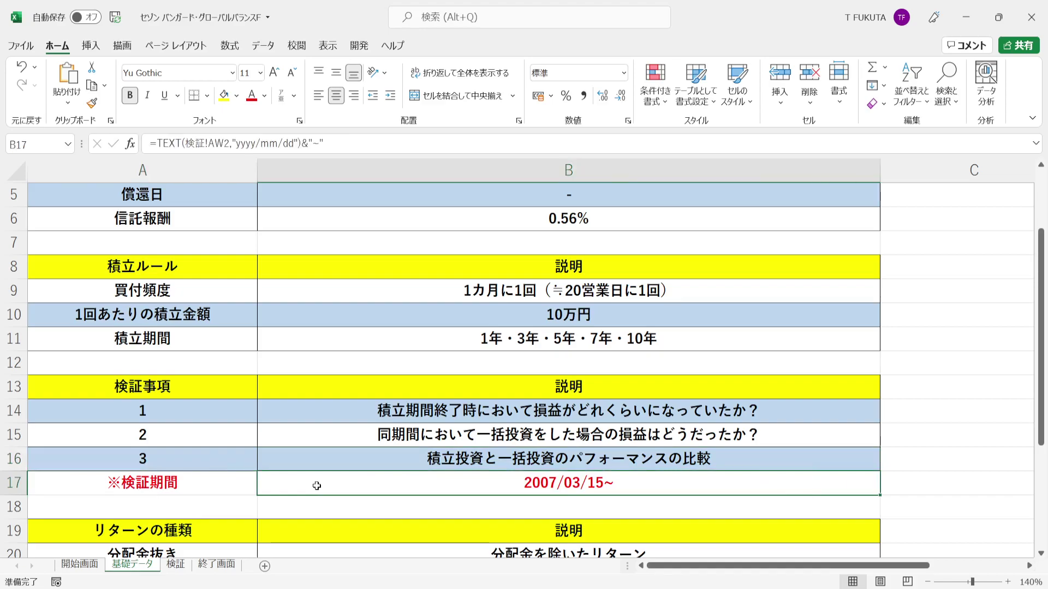
Examine the three return types in rows 20 to 22, focusing on the 分配金込み row and its description.
key("Down")
key("Down")
key("Down")
key("Down")
key("Down")
key("Down")
key("Down")
key("Down")
key("Down")
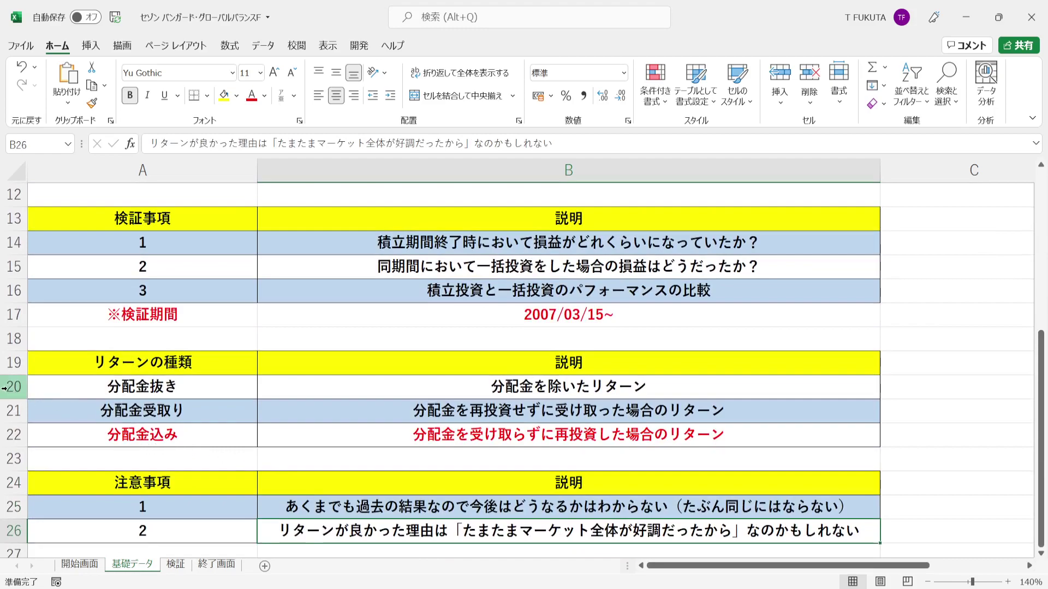
left_click(7, 388)
left_click_drag(7, 388, 7, 435)
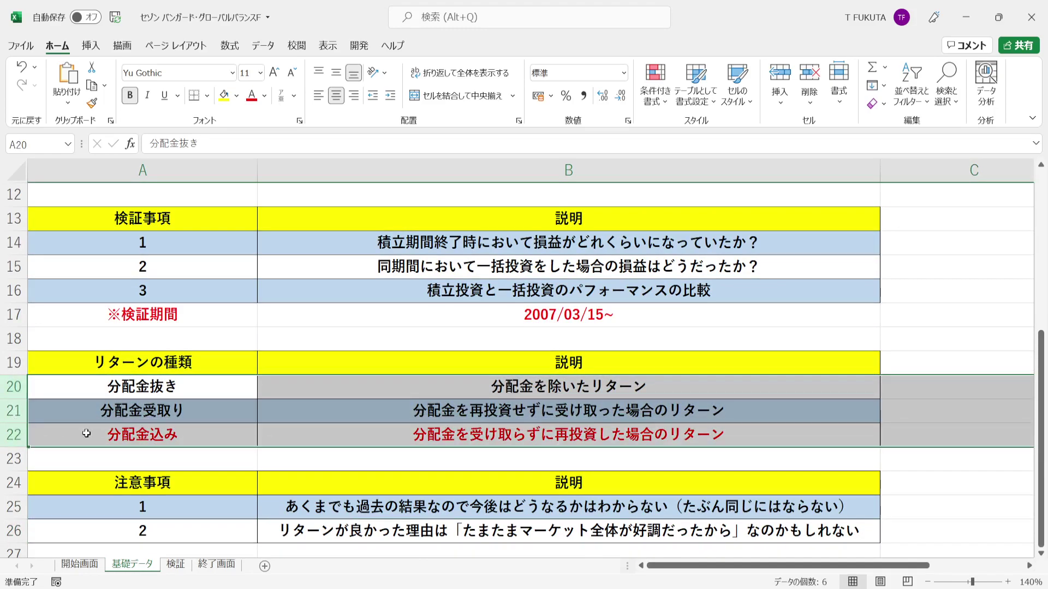
left_click(336, 435)
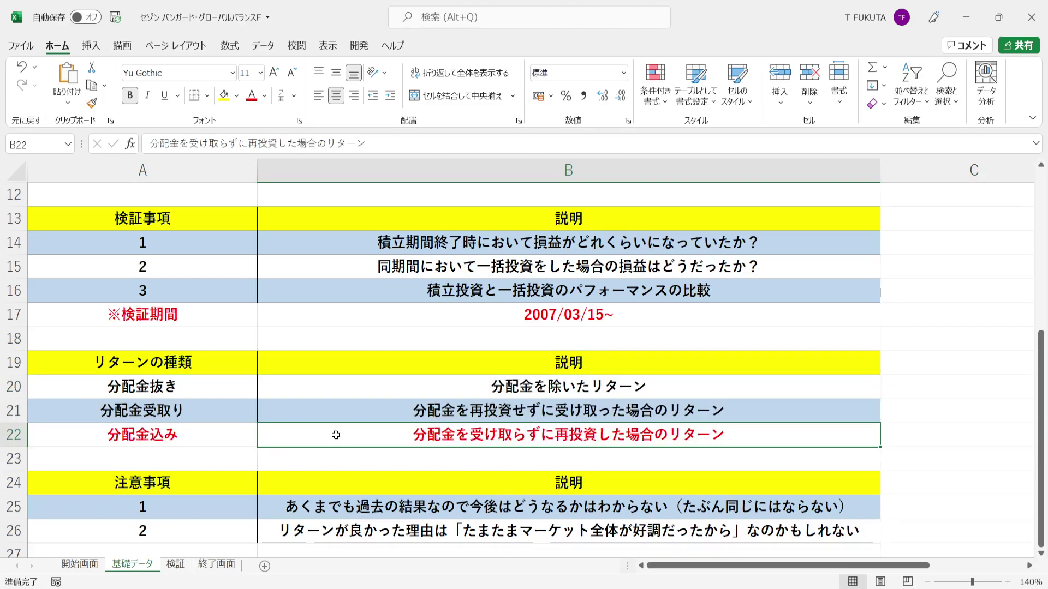
left_click(211, 438)
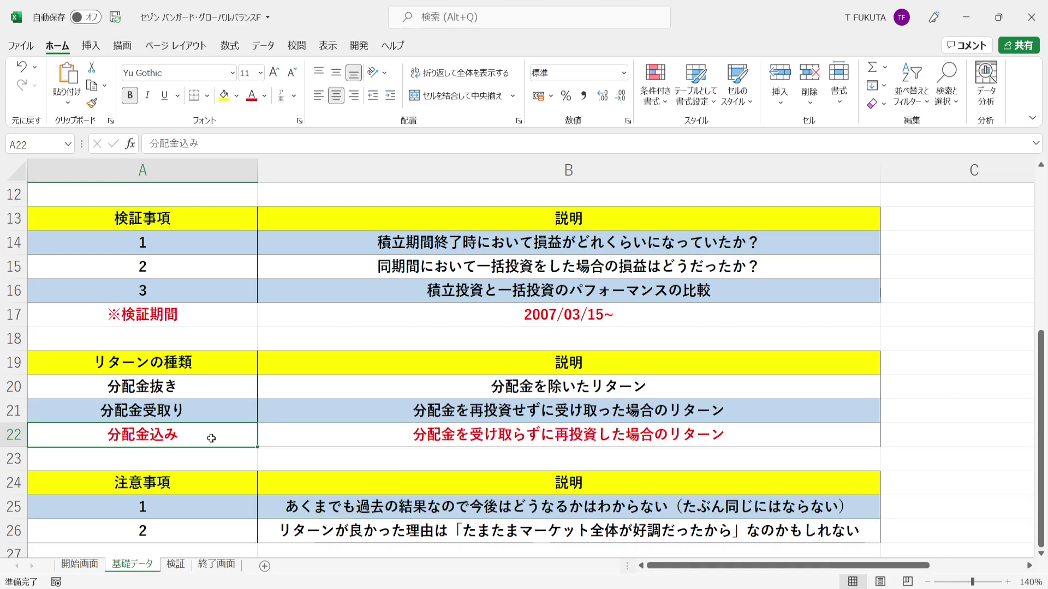
Read the two 注意事項 notes in rows 25 and 26, and open the 検証 sheet.
key("Down")
key("Down")
key("Down")
key("Down")
key("Down")
key("Down")
key("Down")
key("Down")
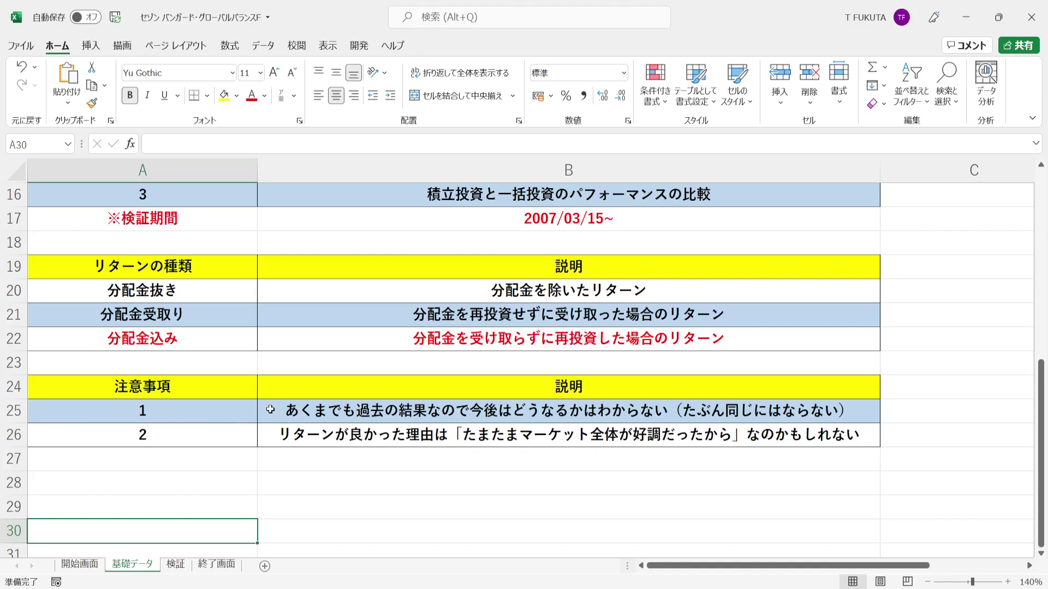
left_click(270, 409)
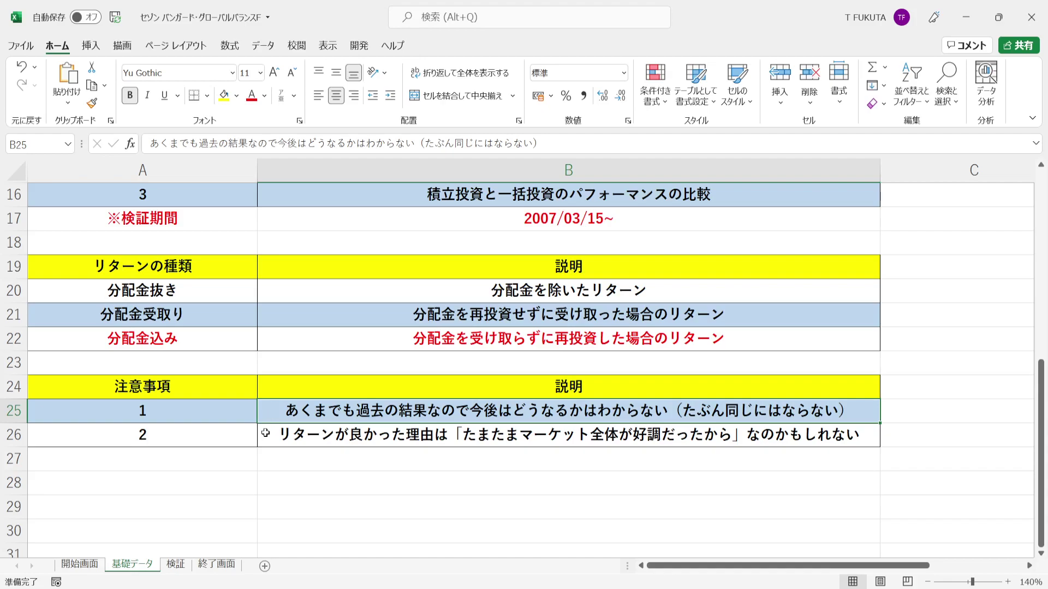
left_click(265, 433)
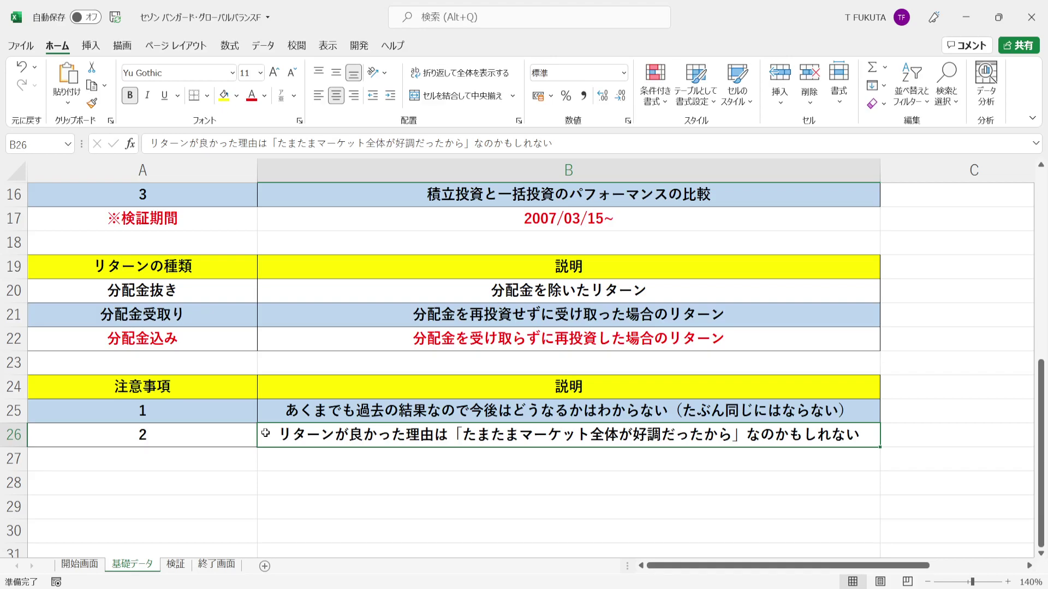
left_click(175, 565)
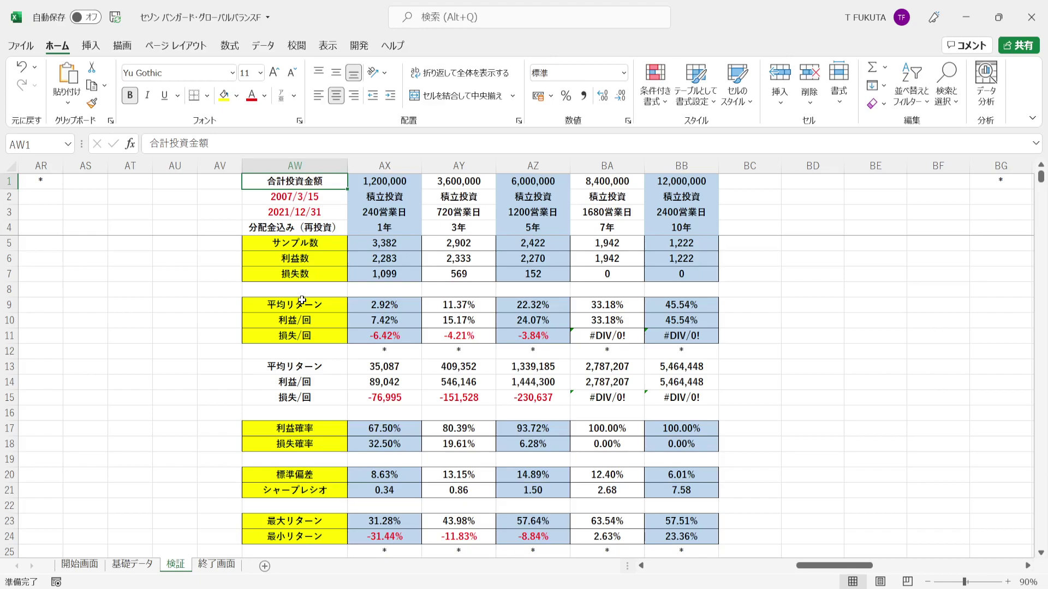
Examine the verification start and end dates, the five accumulation periods and the 分配金込み（再投資） label in rows 2 to 4.
left_click(341, 196)
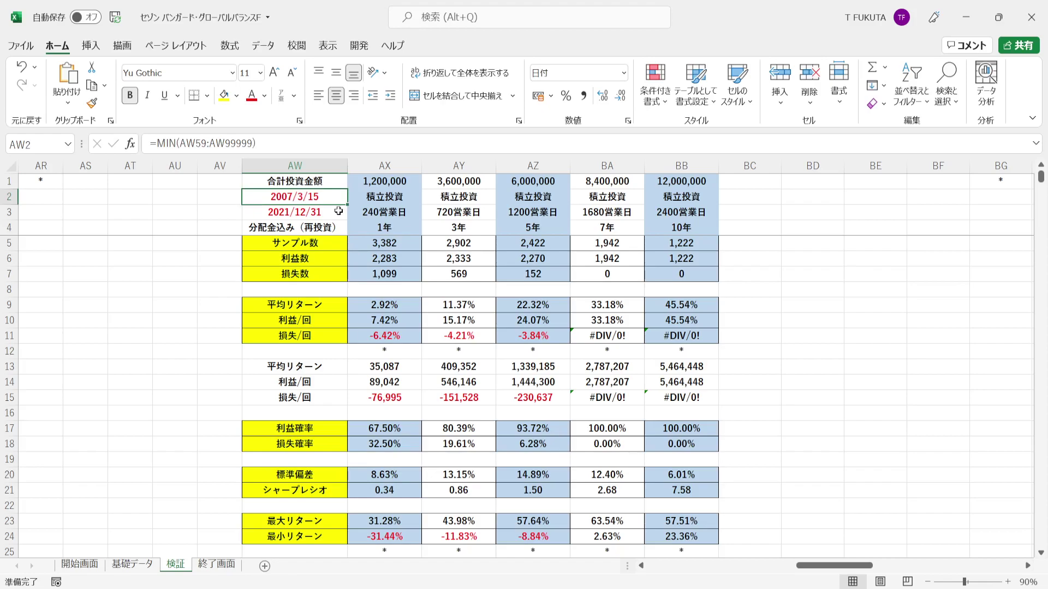
left_click(339, 211)
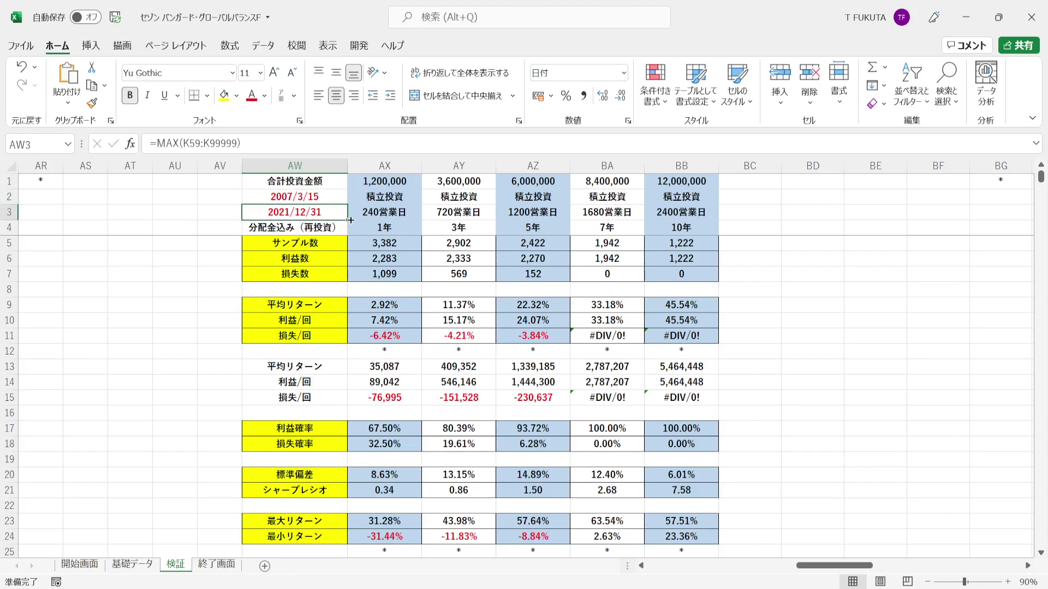
left_click_drag(361, 227, 661, 233)
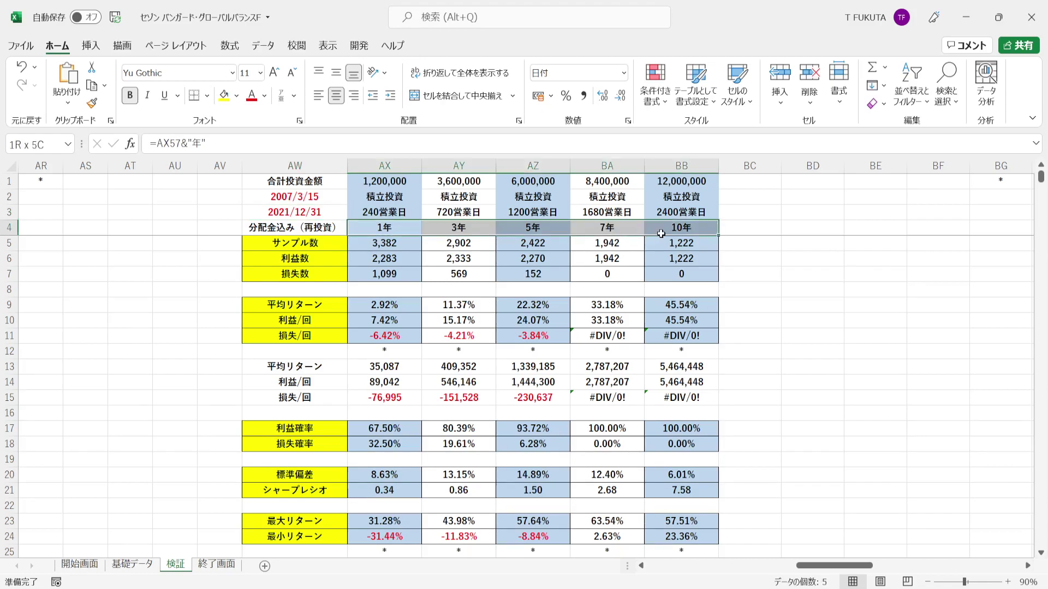
left_click(326, 231)
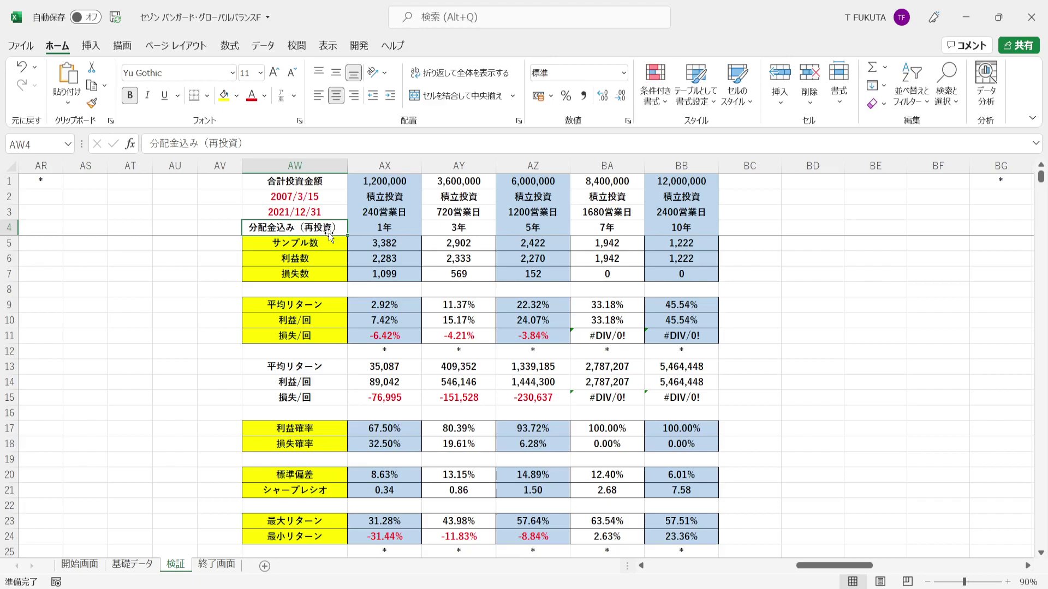
Examine the 1年 column's サンプル数 in relation to the verification dates, the accumulation period and the 合計投資金額.
left_click(382, 163)
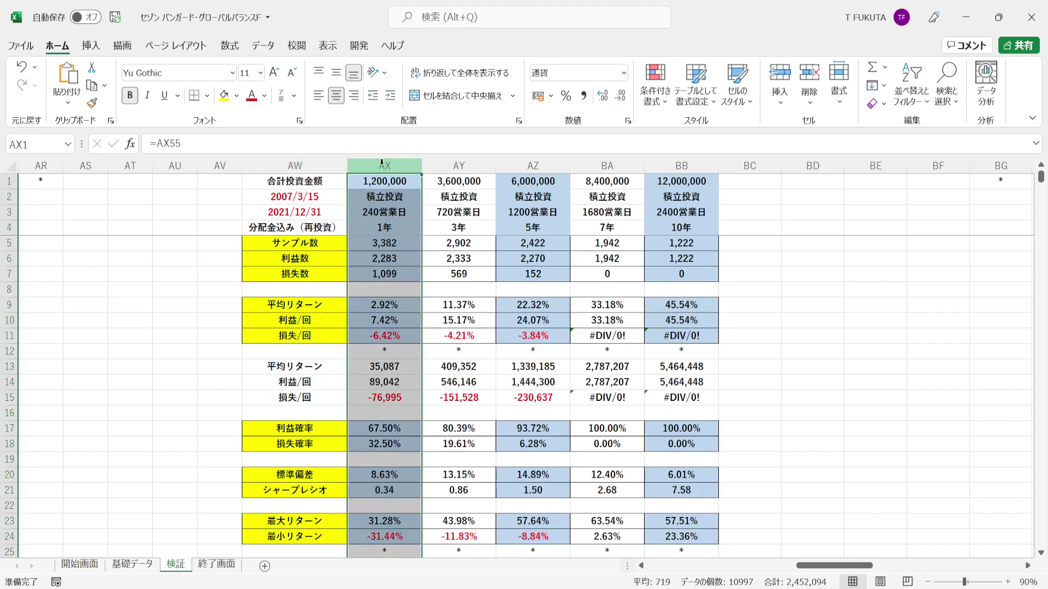
left_click(343, 243)
left_click(358, 242)
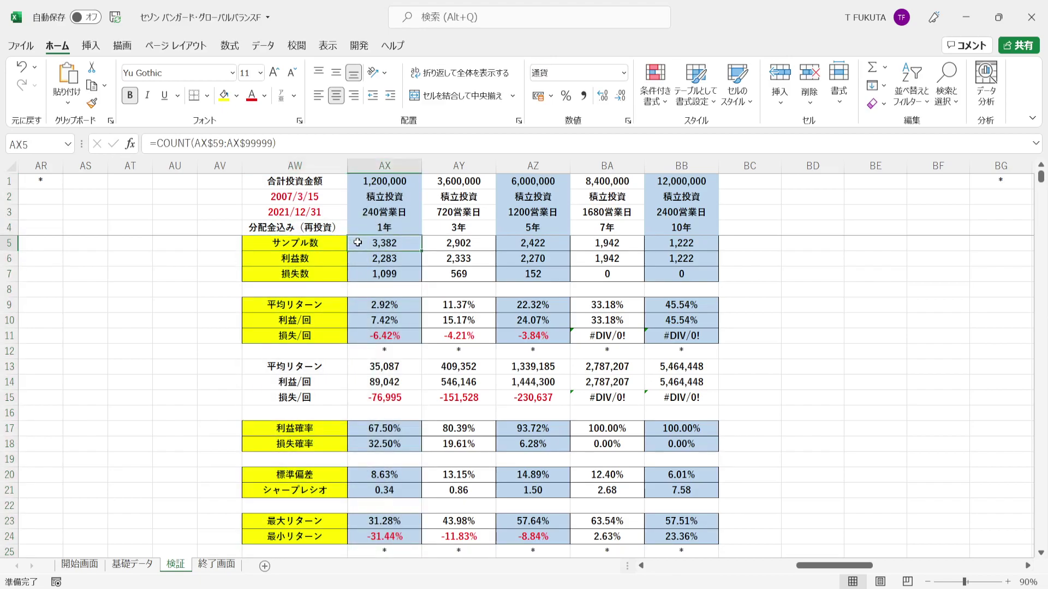
left_click(335, 196)
left_click_drag(335, 196, 334, 209)
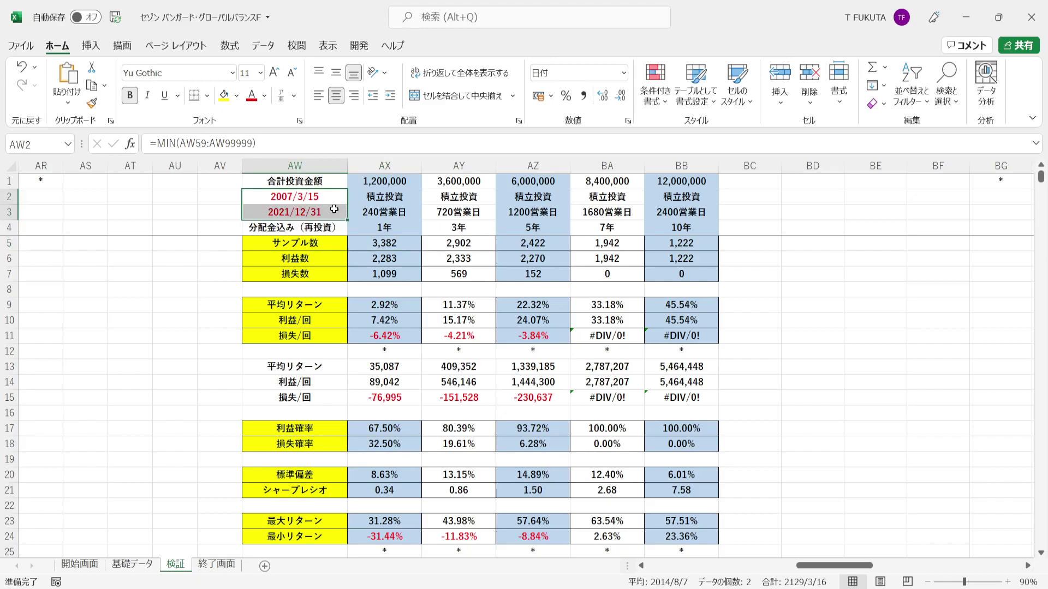
left_click(370, 228)
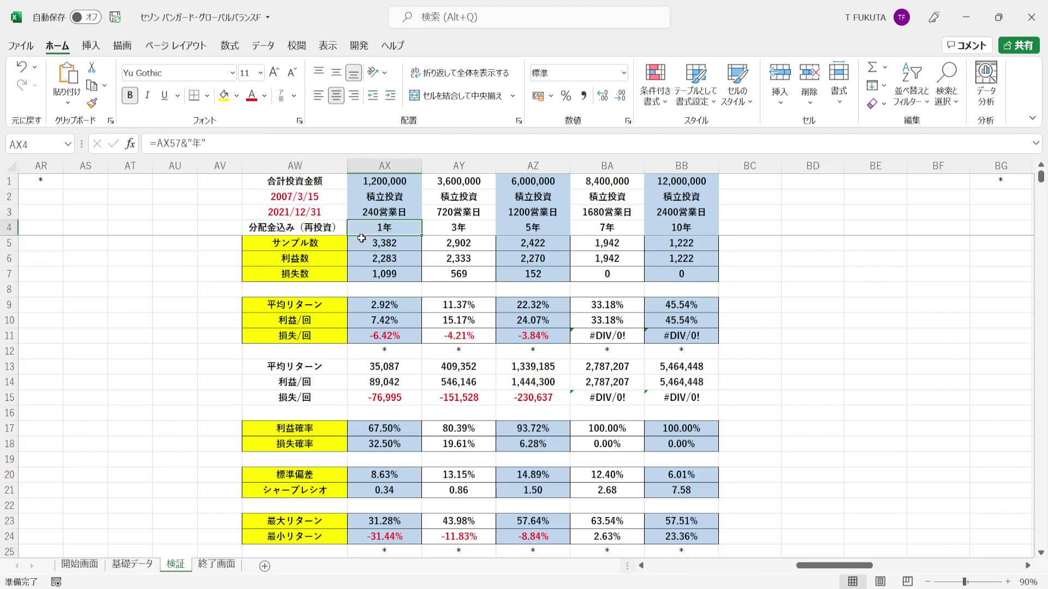
left_click(360, 241)
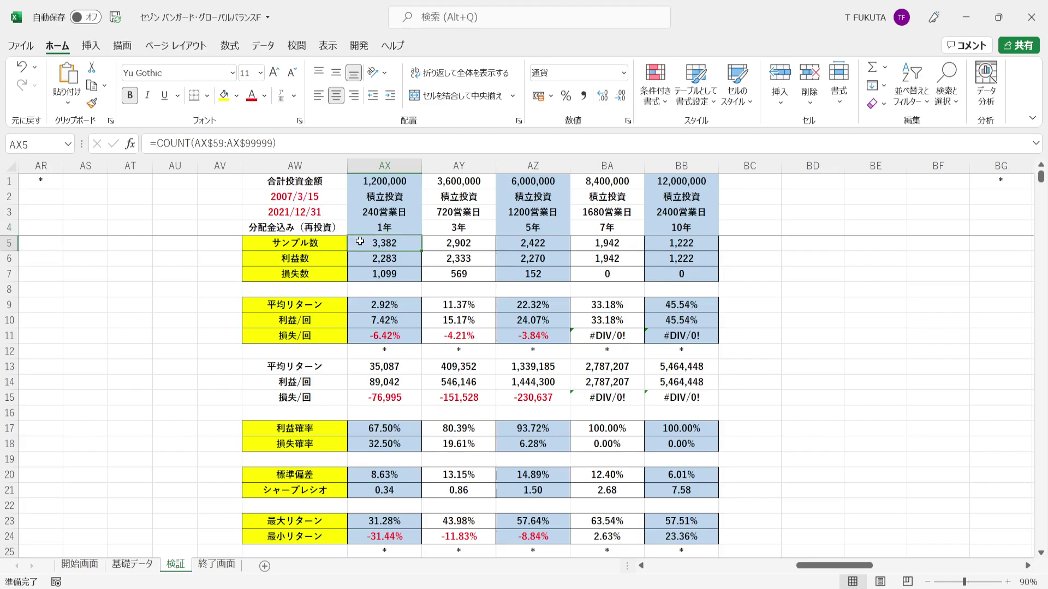
left_click(359, 229)
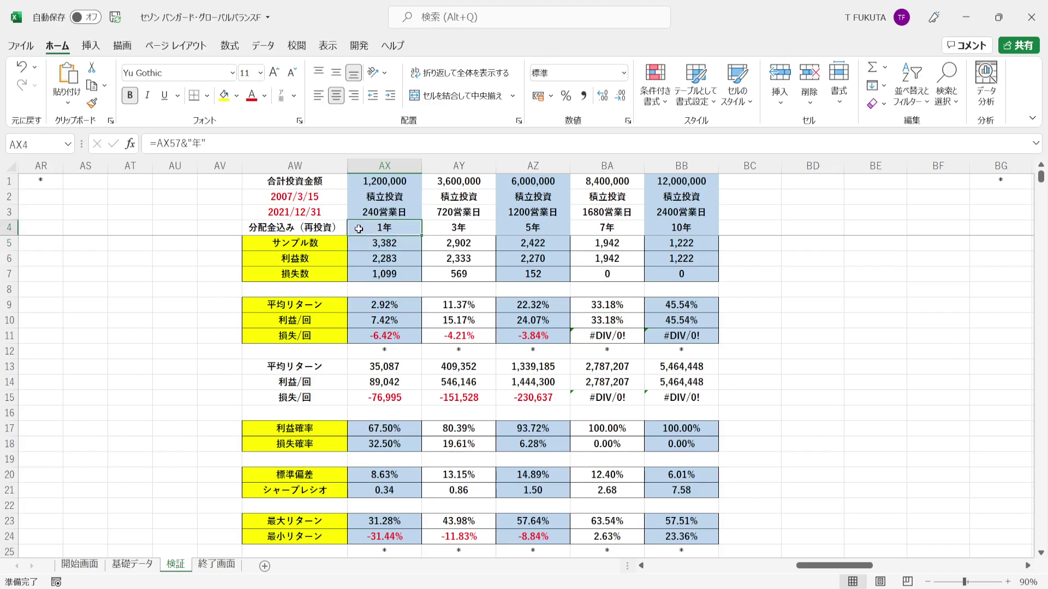
left_click(352, 179)
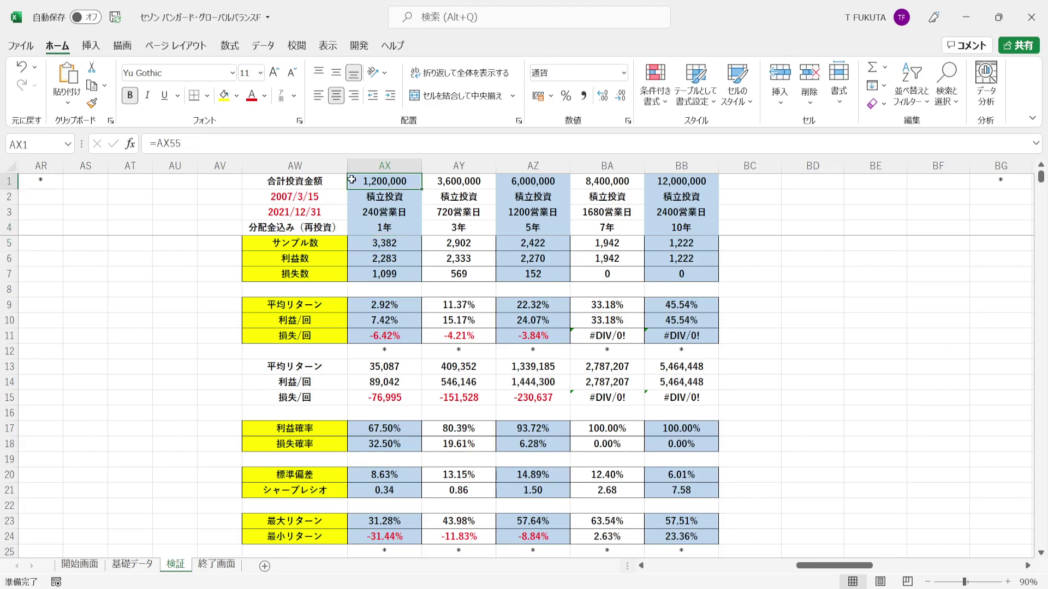
Examine the 1年 column's profit figures: 利益確率, 利益数 and 利益/回.
left_click(359, 244)
left_click(355, 427)
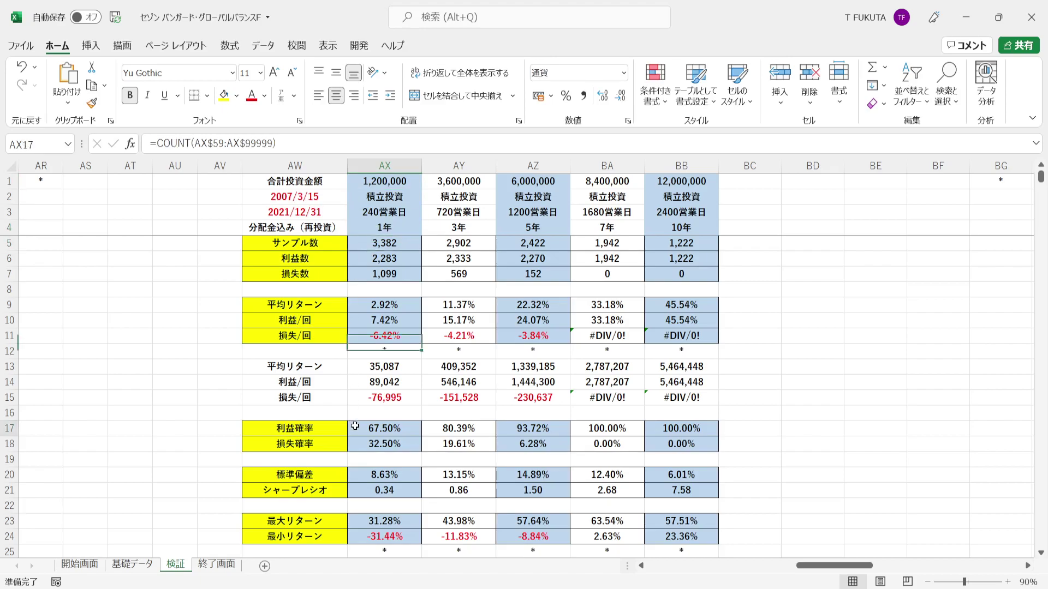
left_click(359, 258)
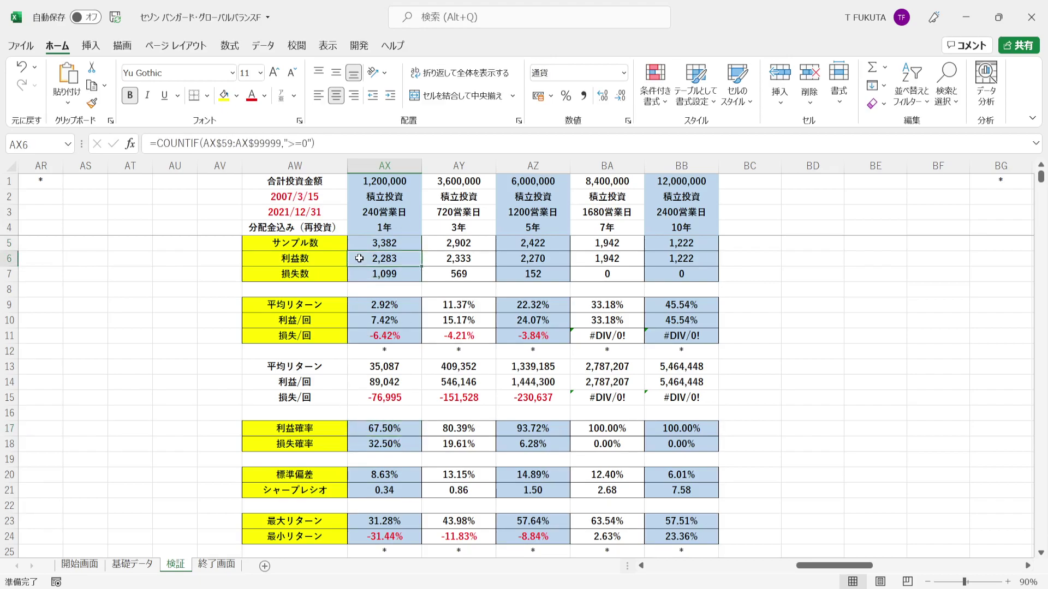
left_click(356, 323)
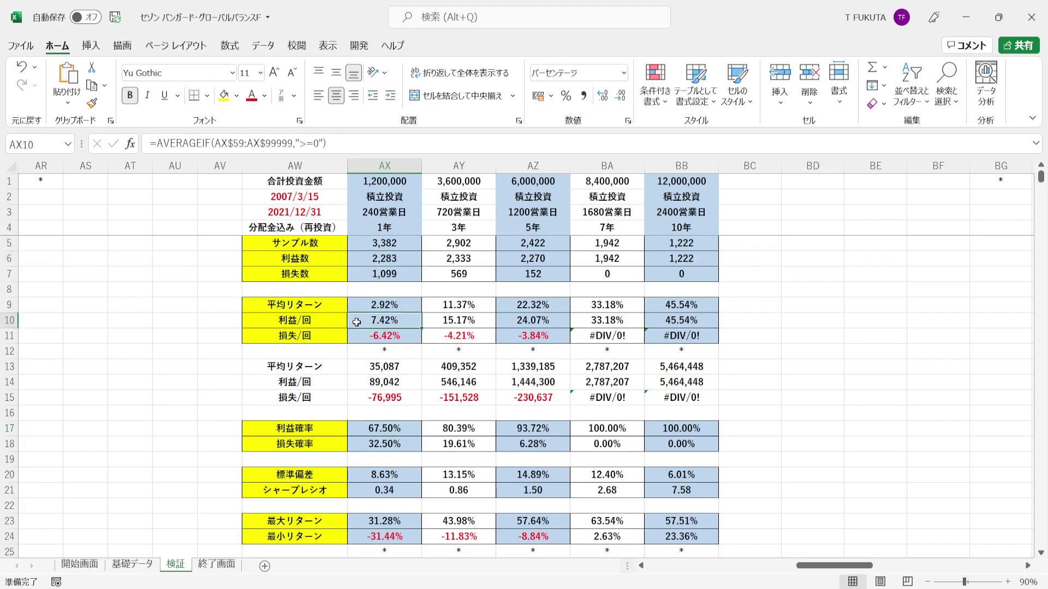
Examine the 1年 column's 損失確率, 損失数 and 損失/回, and its 平均リターン percentage.
left_click(359, 440)
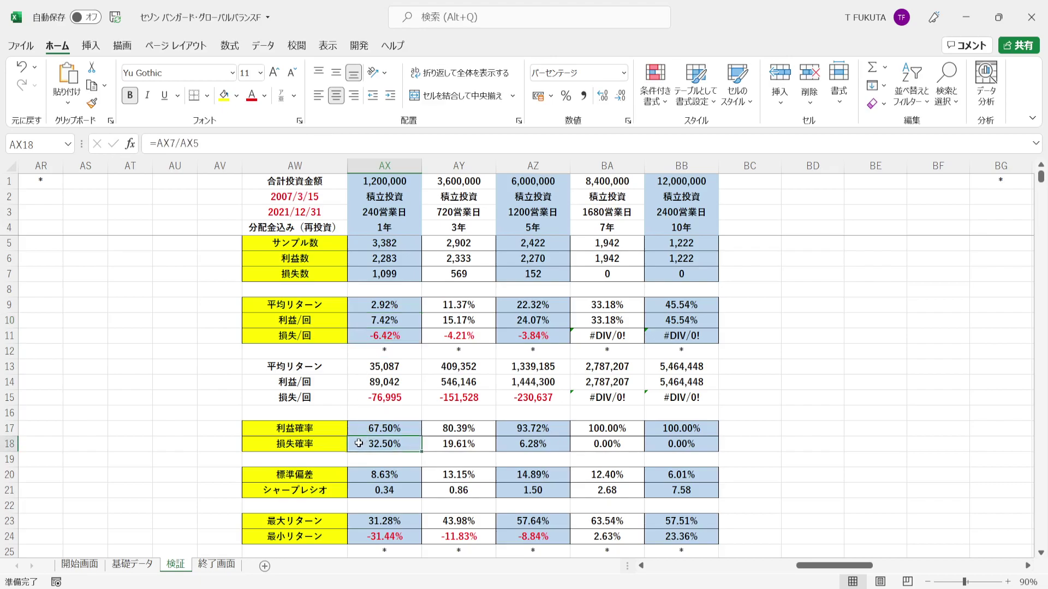
left_click(357, 274)
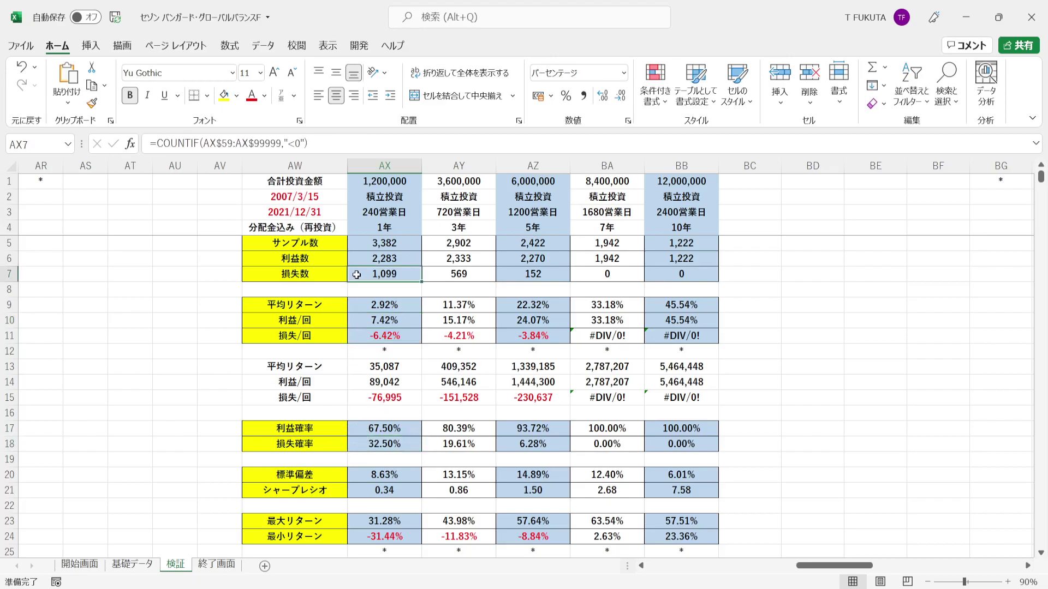
left_click(355, 333)
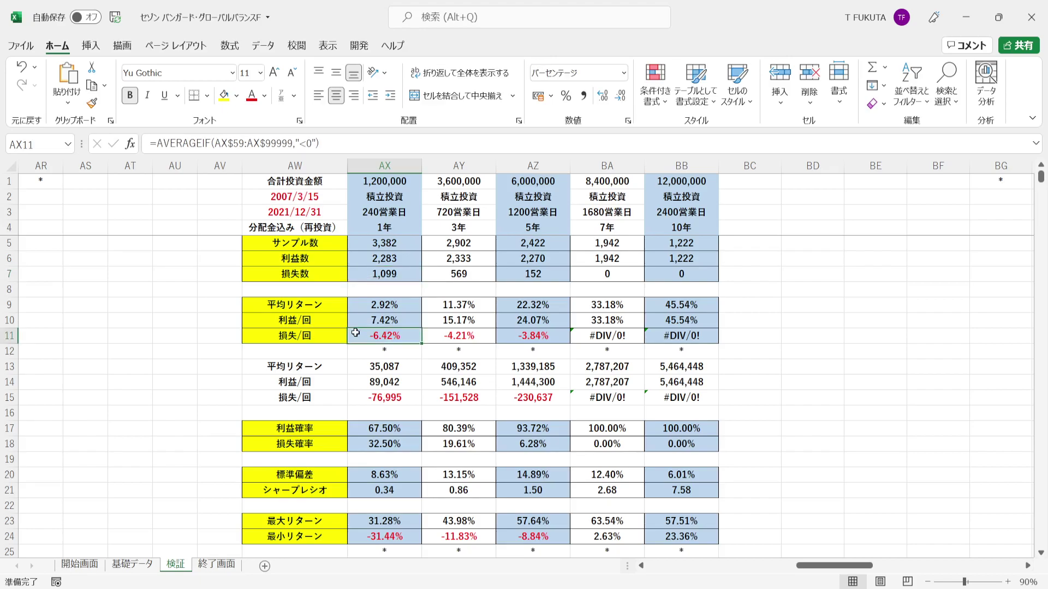
left_click(355, 304)
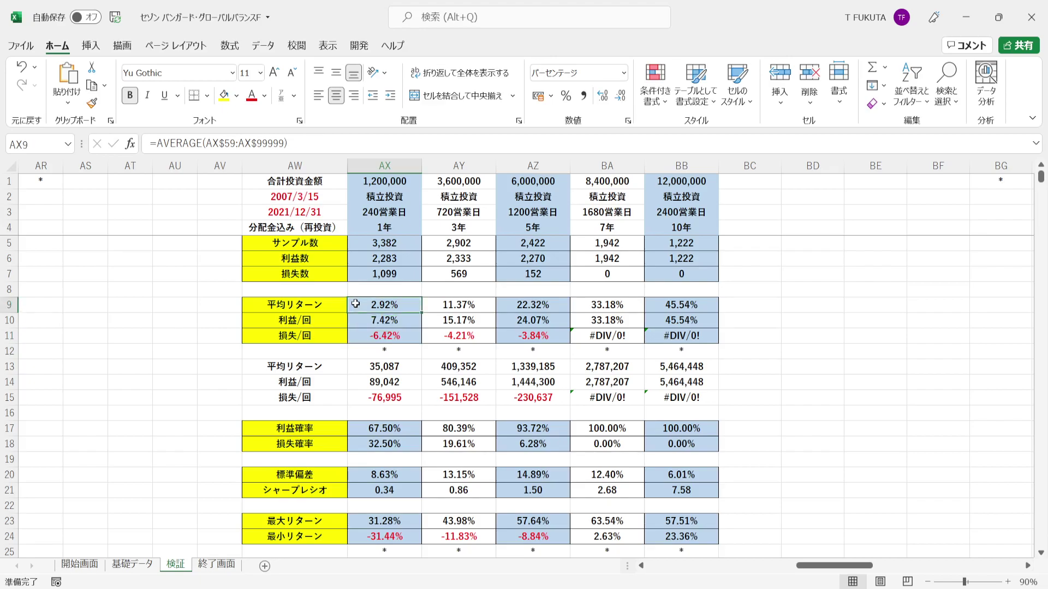
Compare the 1年 percentage returns in AX9:AX11 with the amounts in AX13:AX15 and the 合計投資金額 in AX1.
left_click_drag(354, 366, 357, 399)
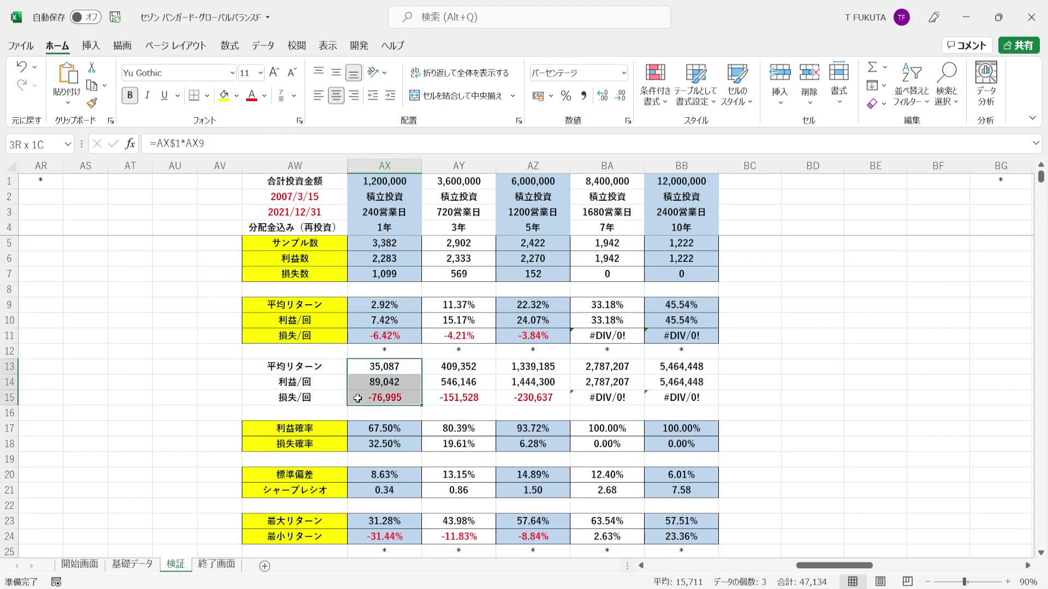
left_click(353, 310)
left_click_drag(353, 313, 357, 335)
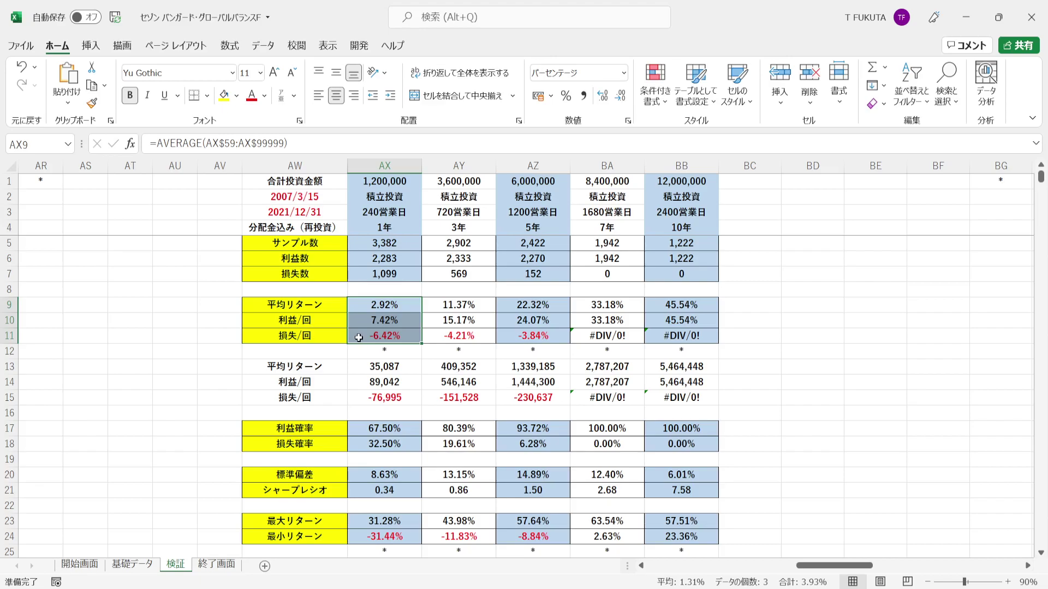
left_click(356, 181)
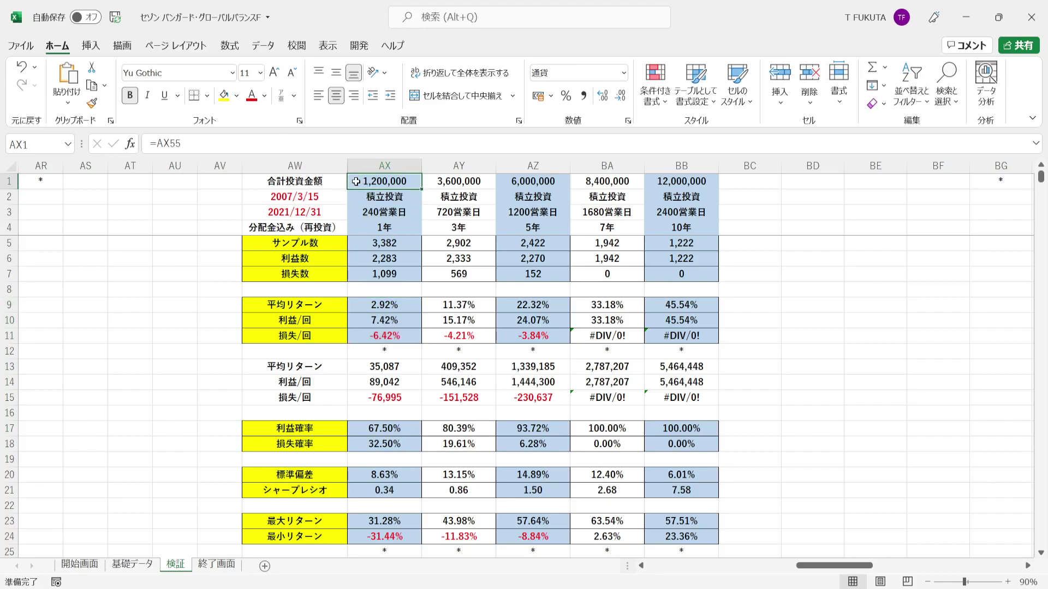
left_click(361, 303)
left_click(358, 322)
left_click(358, 336)
Check the 1年 column's 利益/回, 損失/回 and 平均リターン amounts in AX13:AX15.
left_click(356, 368)
left_click_drag(356, 370, 356, 397)
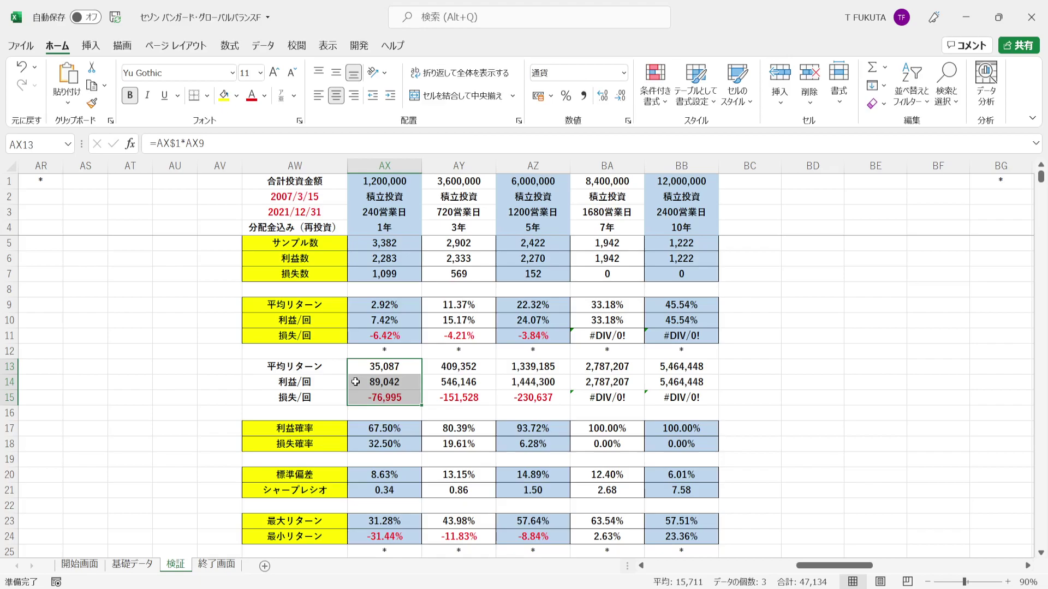
left_click(356, 382)
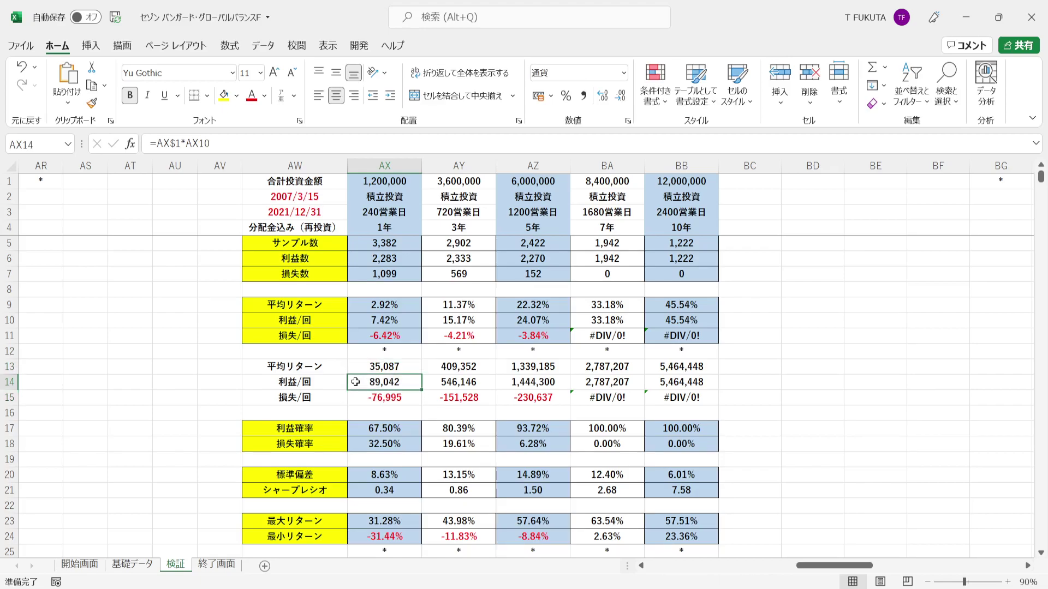
left_click(356, 400)
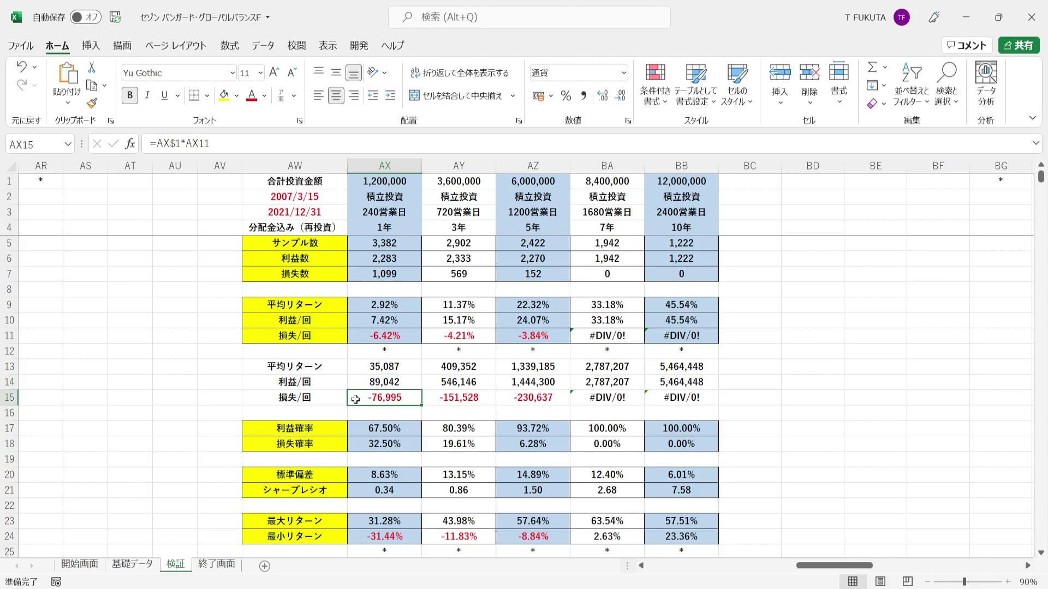
left_click(356, 362)
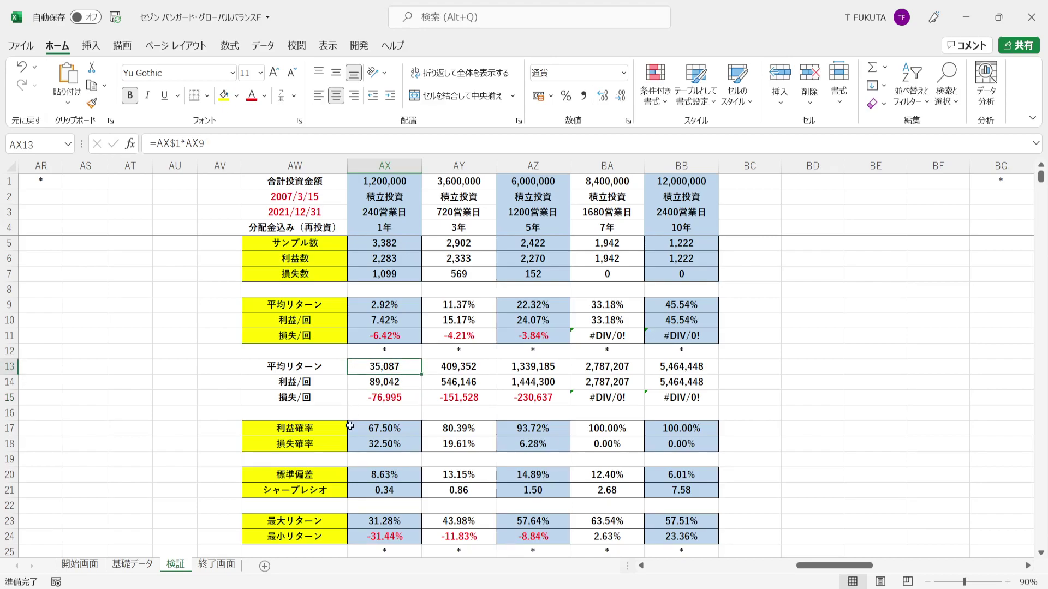
Examine the 1年 column's 標準偏差 alongside its 平均リターン, and show the cell references of the シャープレシオ formula in AX21.
left_click(338, 476)
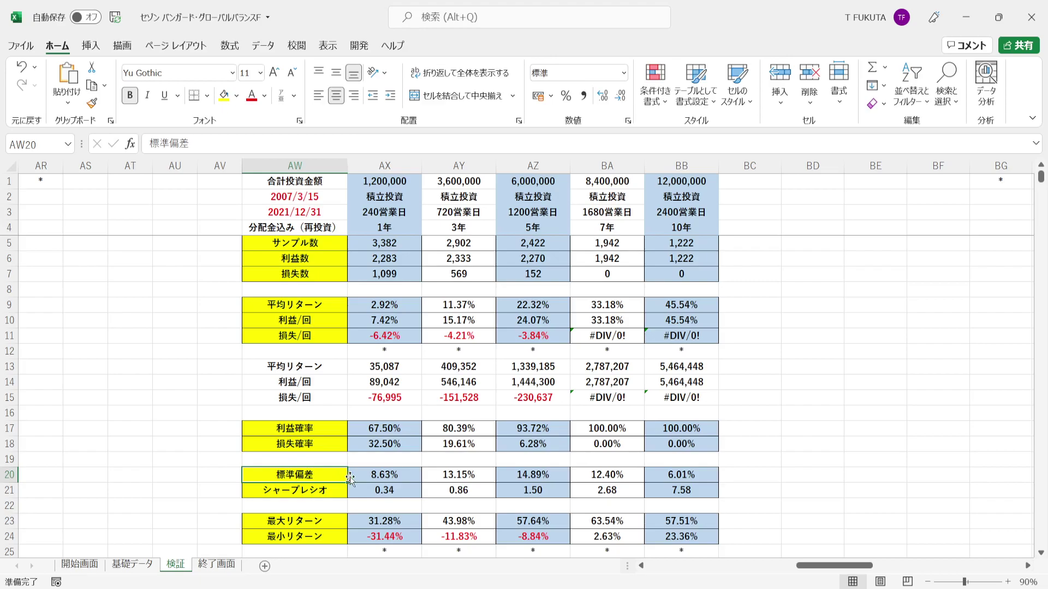
left_click(358, 476)
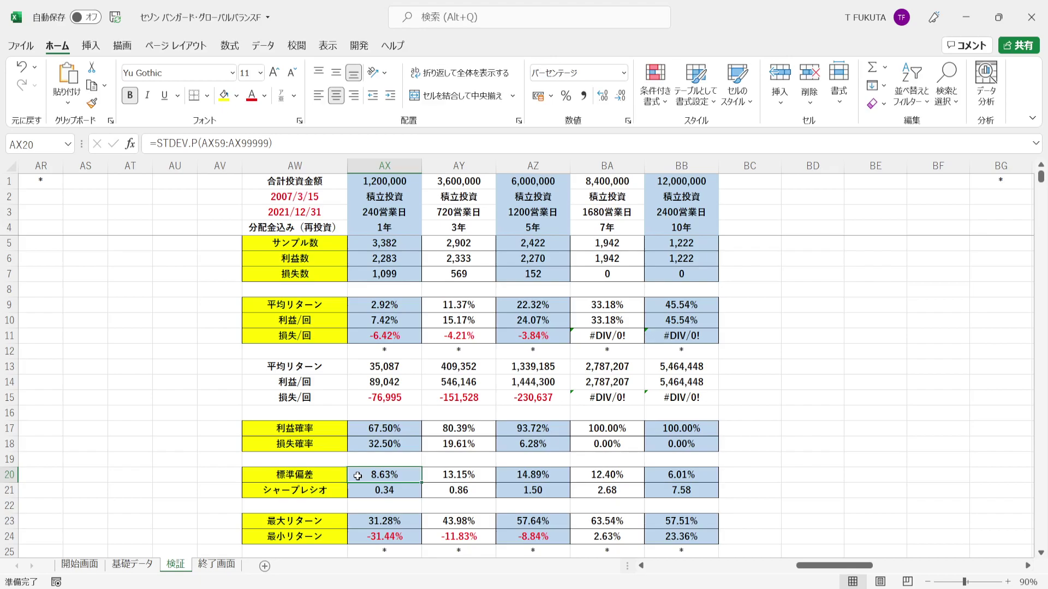
left_click(355, 309)
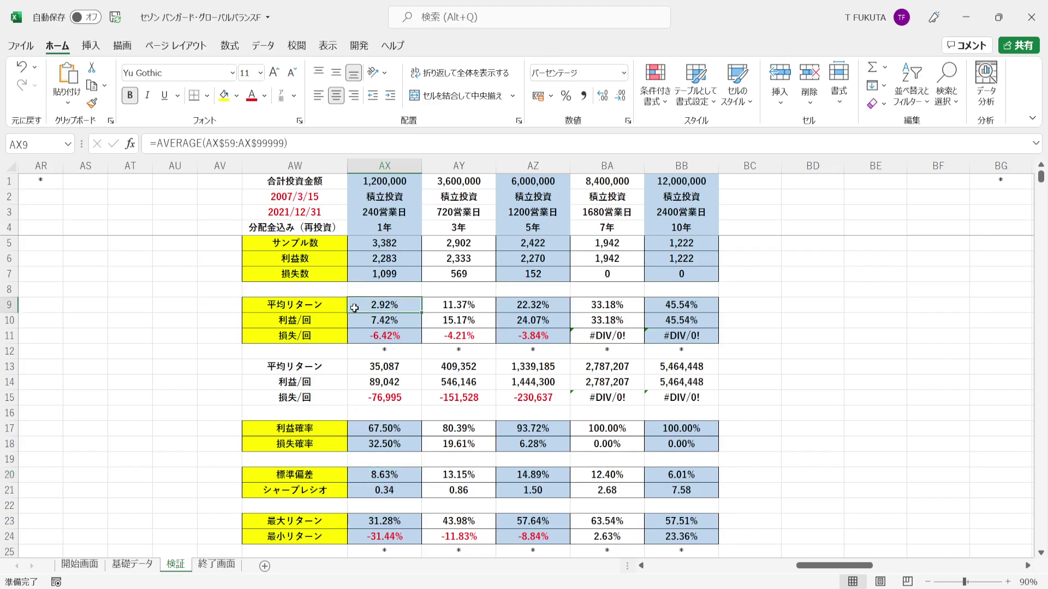
left_click(354, 472)
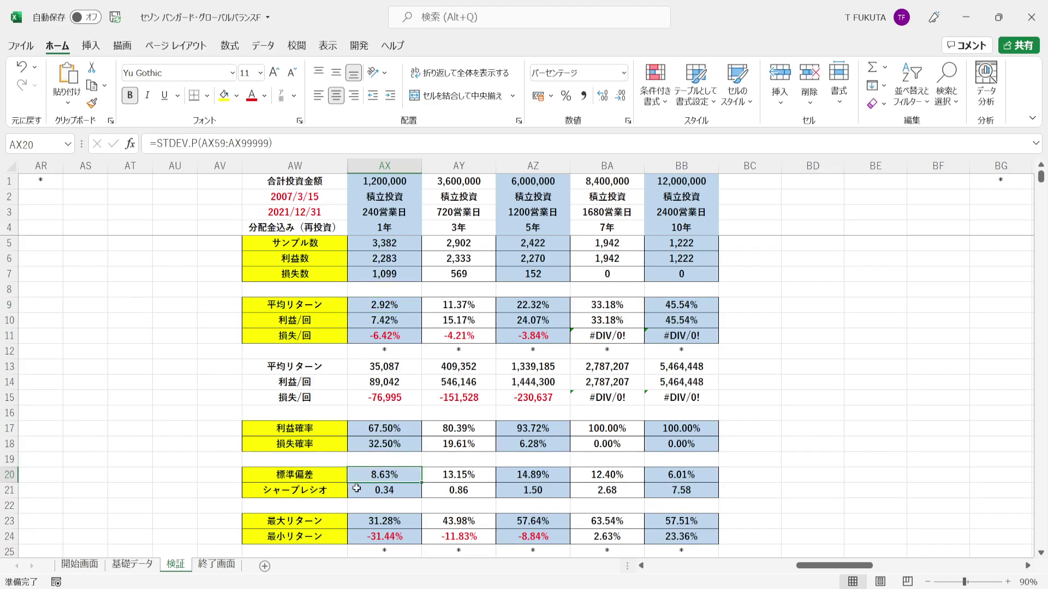
left_click(356, 488)
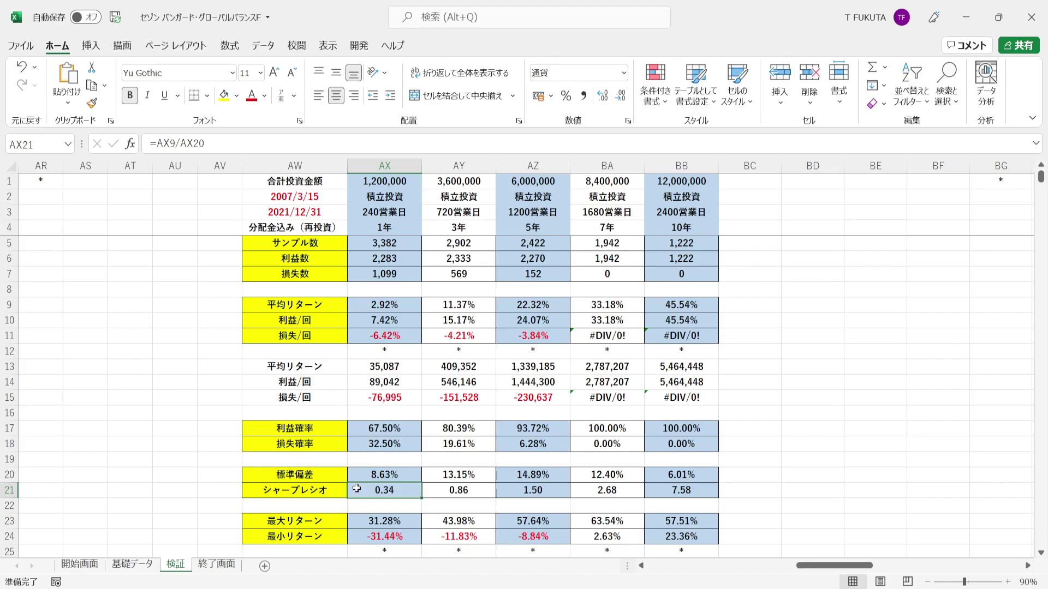
double_click(357, 488)
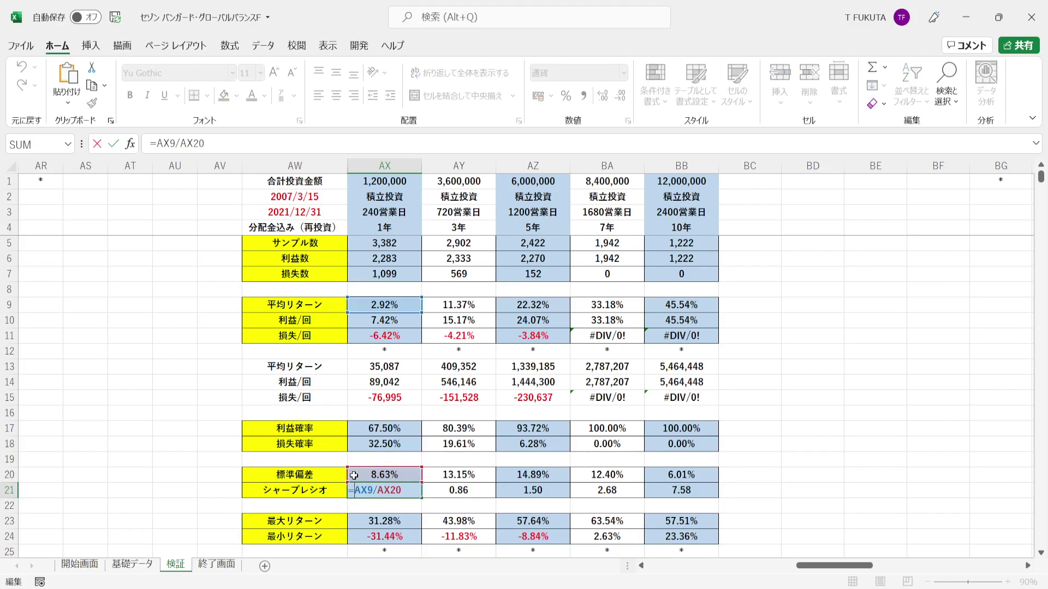
Close the シャープレシオ formula and examine the 1年 column's 最大リターン and 最小リターン in rows 23 to 27.
left_click(352, 520)
key("Down")
key("Down")
key("Down")
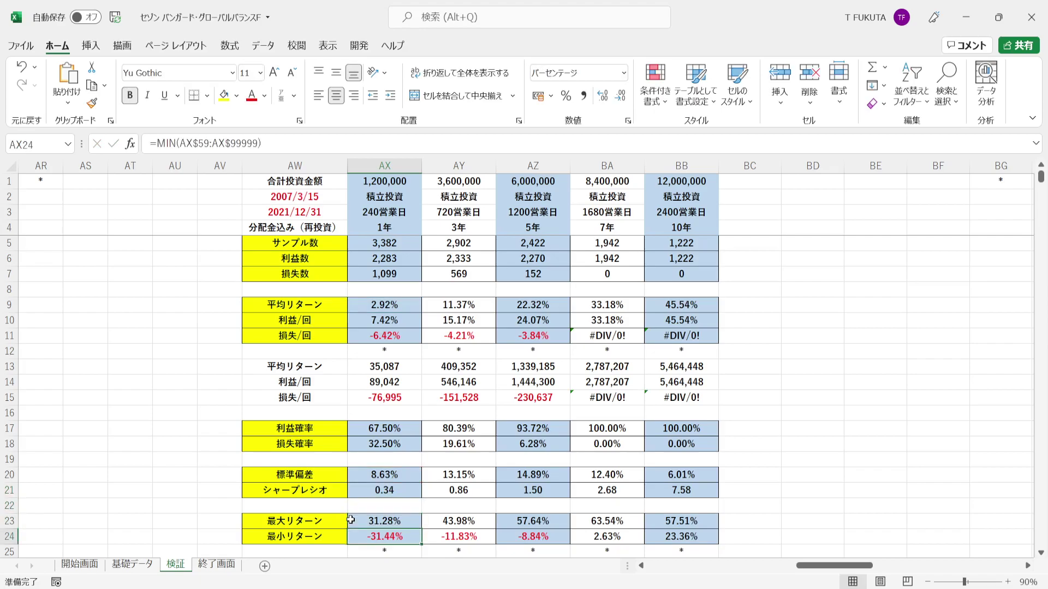
key("Down")
key("Down")
key("Down")
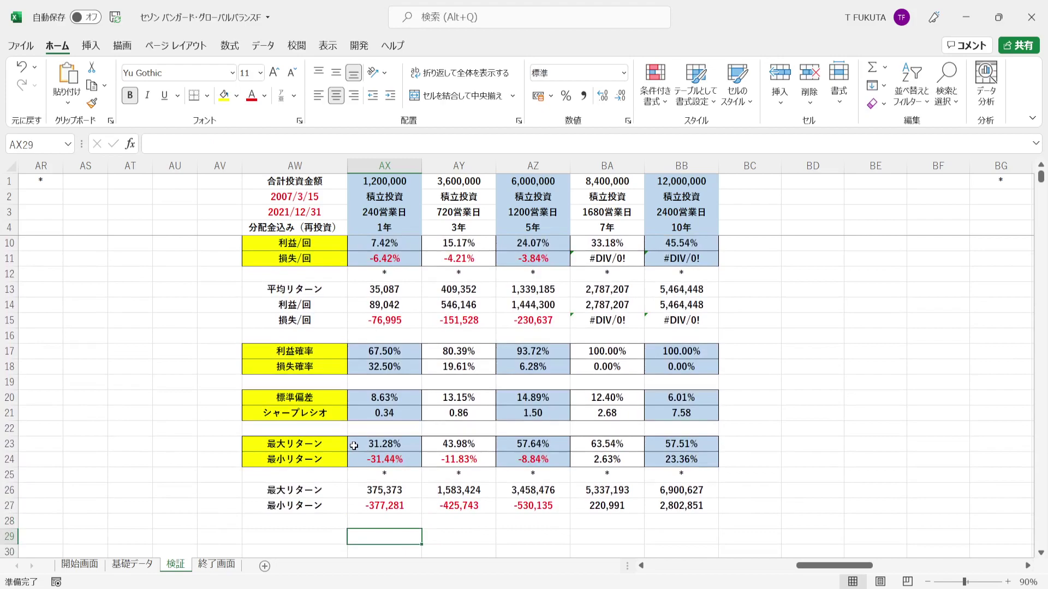
key("Up")
key("Up")
key("Up")
key("Up")
key("Up")
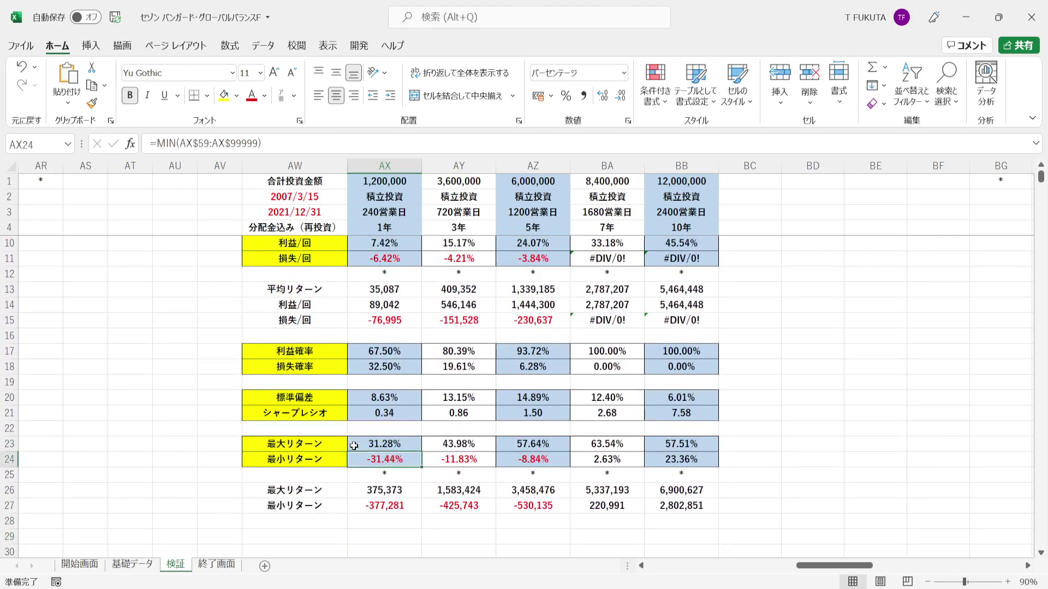
key("Up")
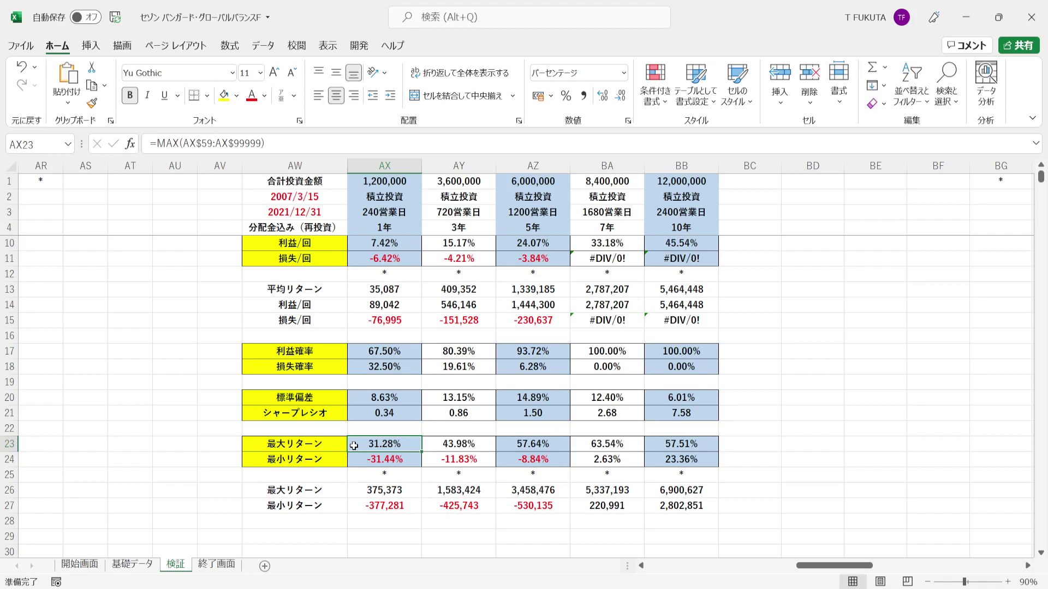
Check the 1年 column's 最小リターン in AX24 and the 最大リターン and 最小リターン amounts in AX26:AX27.
key("Down")
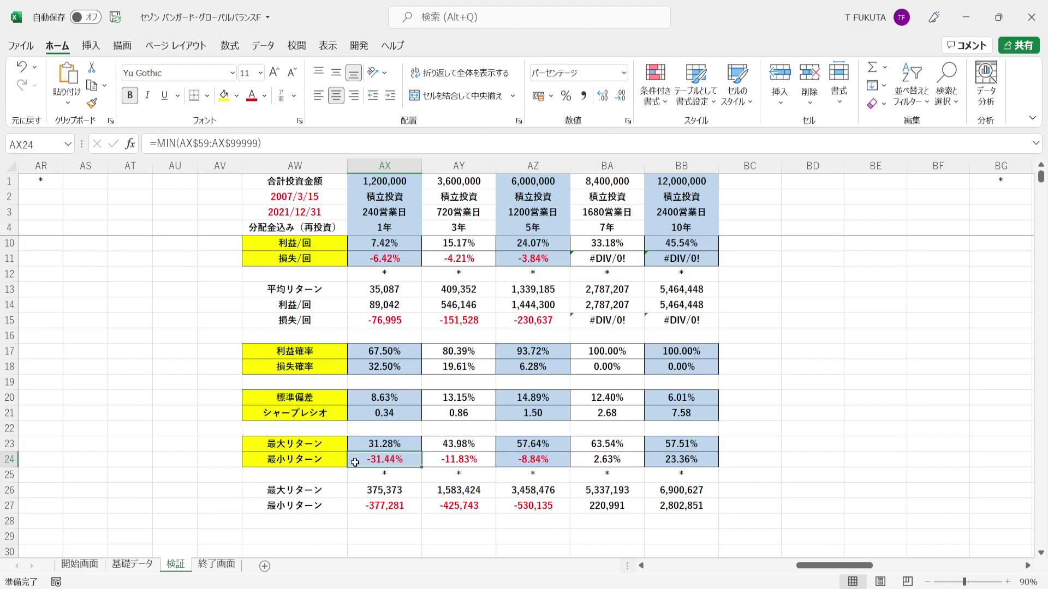
left_click(355, 491)
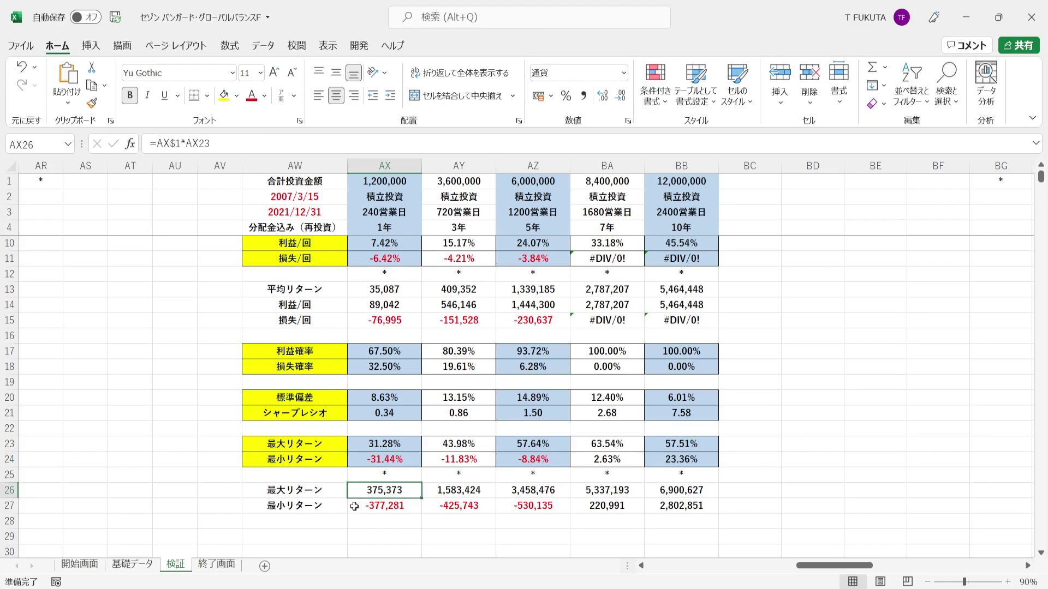
left_click(355, 507)
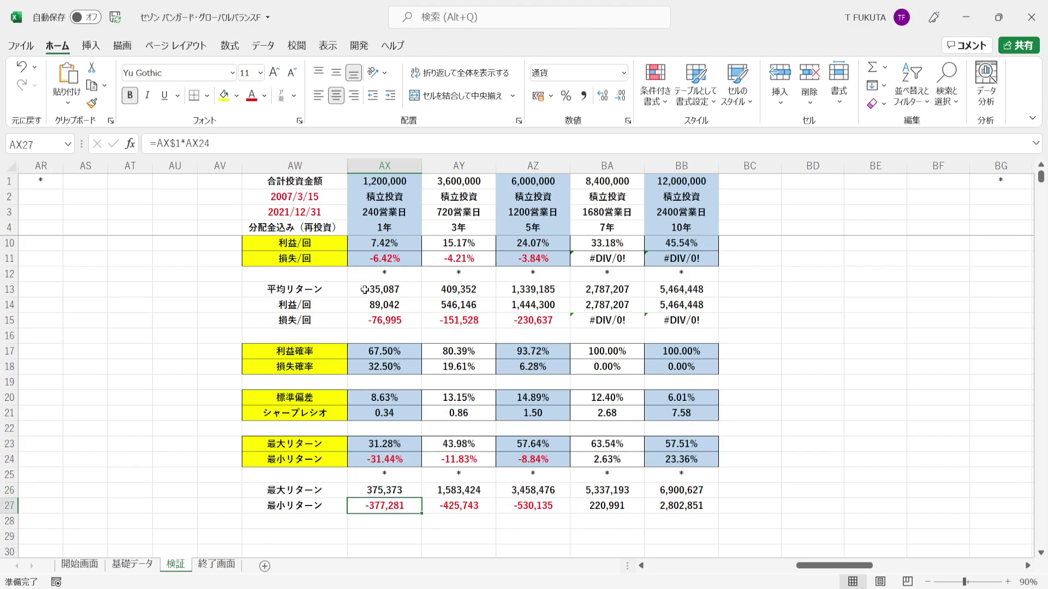
left_click(363, 225)
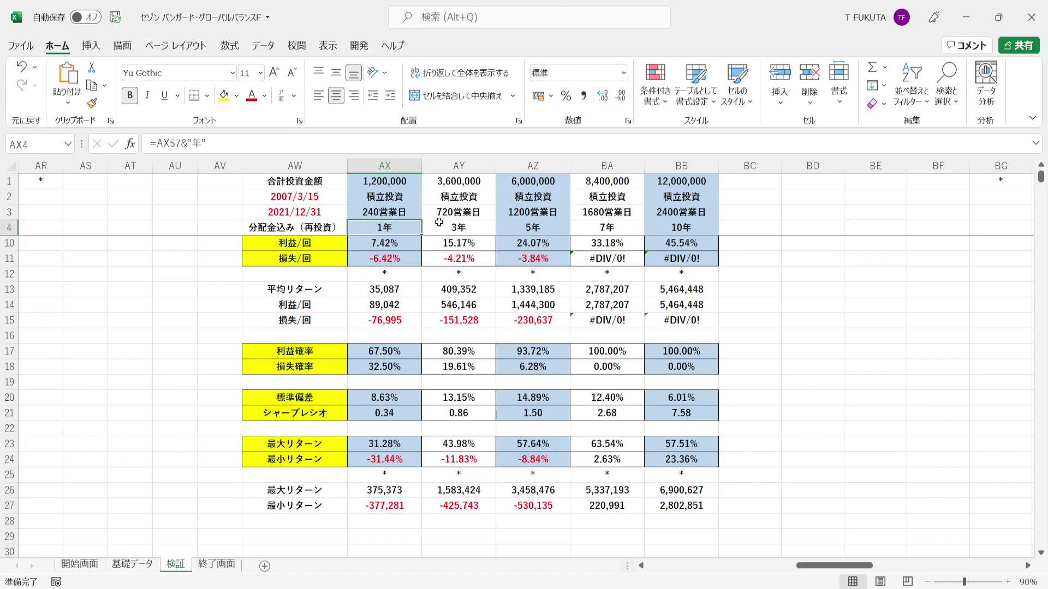
Review the verification period dates in AW2:AW3 and the 3年 column's サンプル数 in AY5.
left_click(438, 225)
key("ctrl+z")
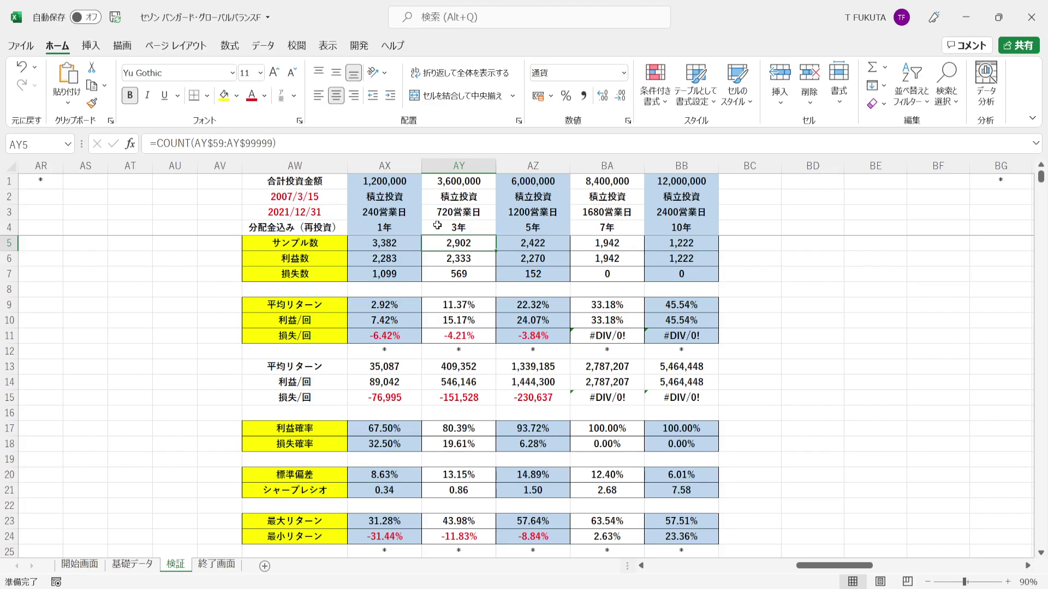
left_click(331, 197)
left_click_drag(331, 197, 331, 209)
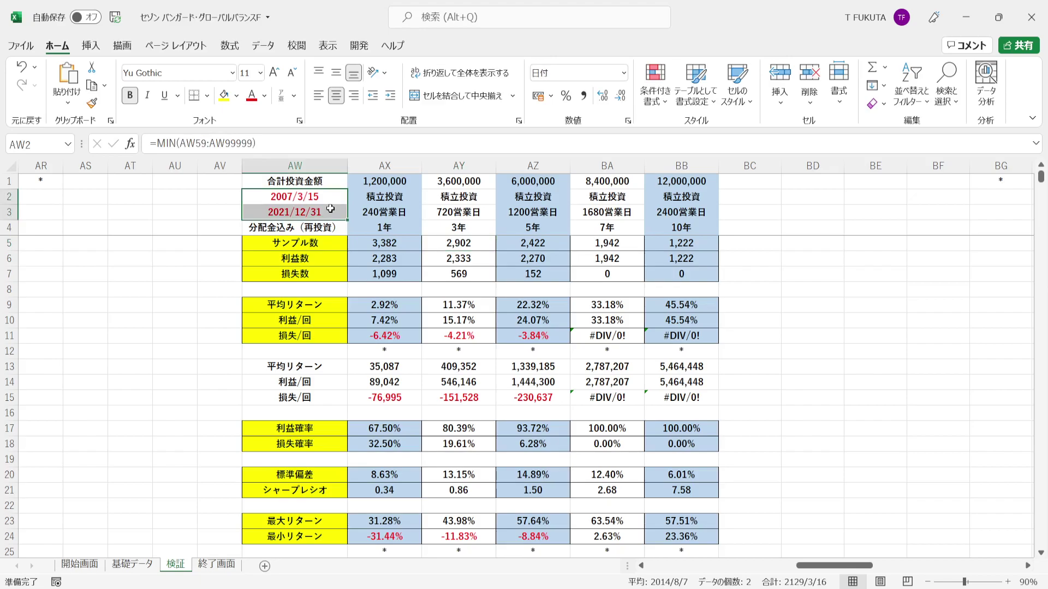
left_click(439, 229)
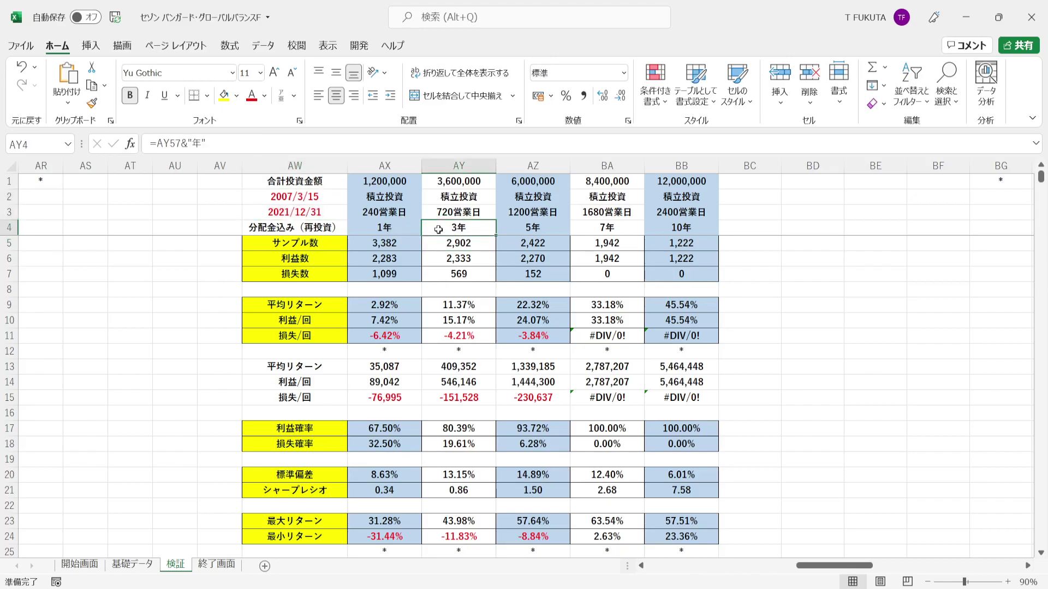
left_click(433, 246)
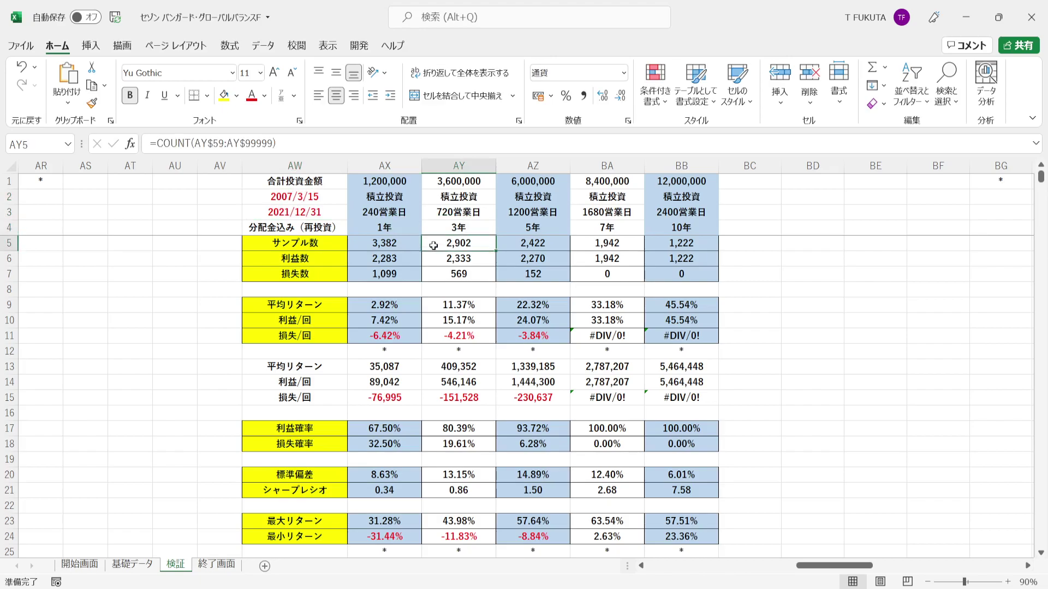
Compare the 3年 column's 利益確率 and 損失確率 with its 利益数, 損失数 and the 利益/回 and 損失/回 percentages.
left_click(429, 429)
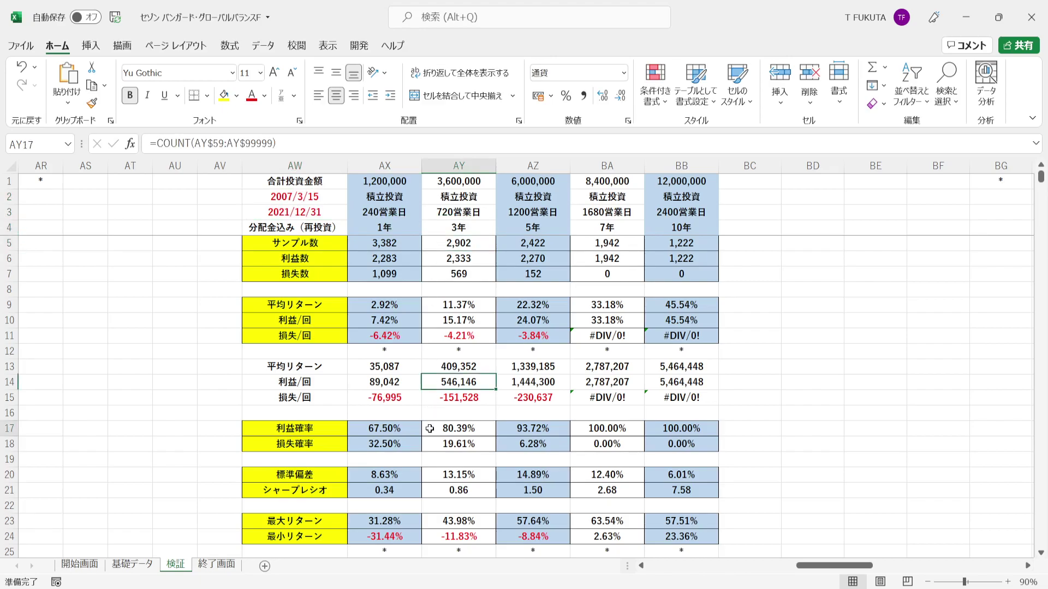
left_click(430, 262)
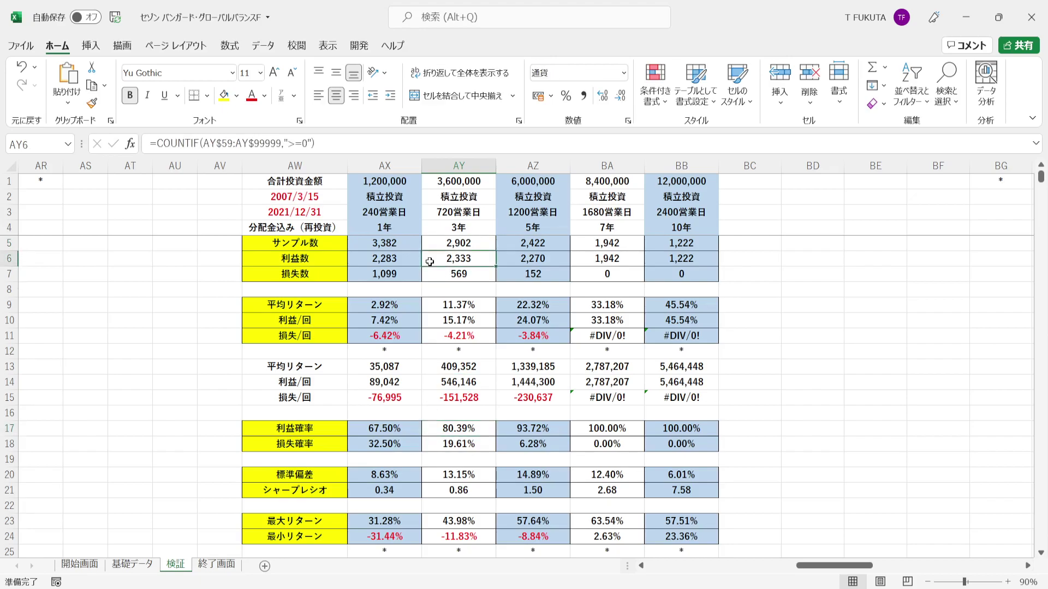
left_click(429, 322)
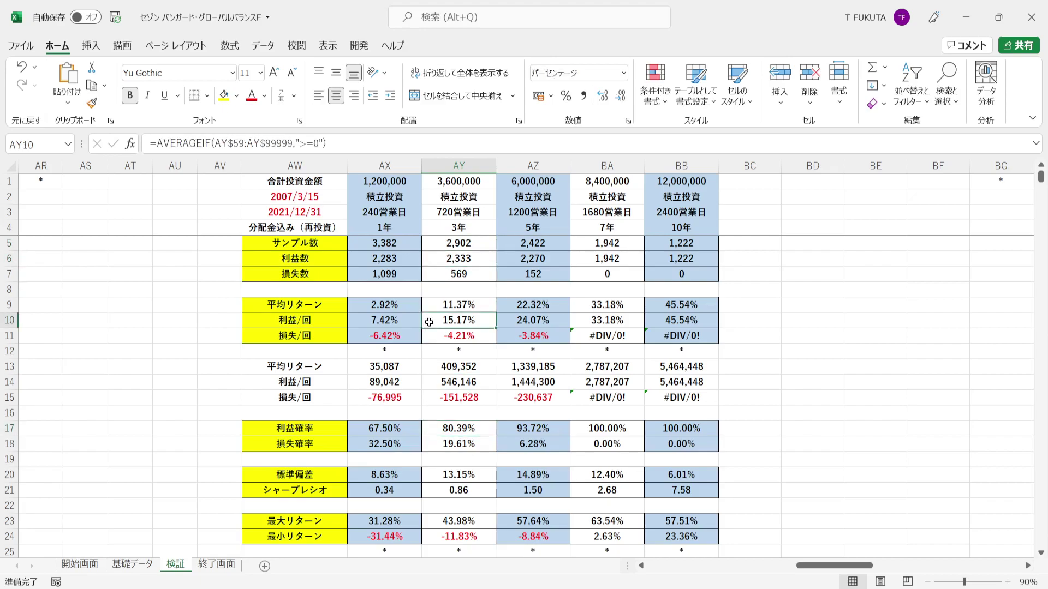
left_click(436, 441)
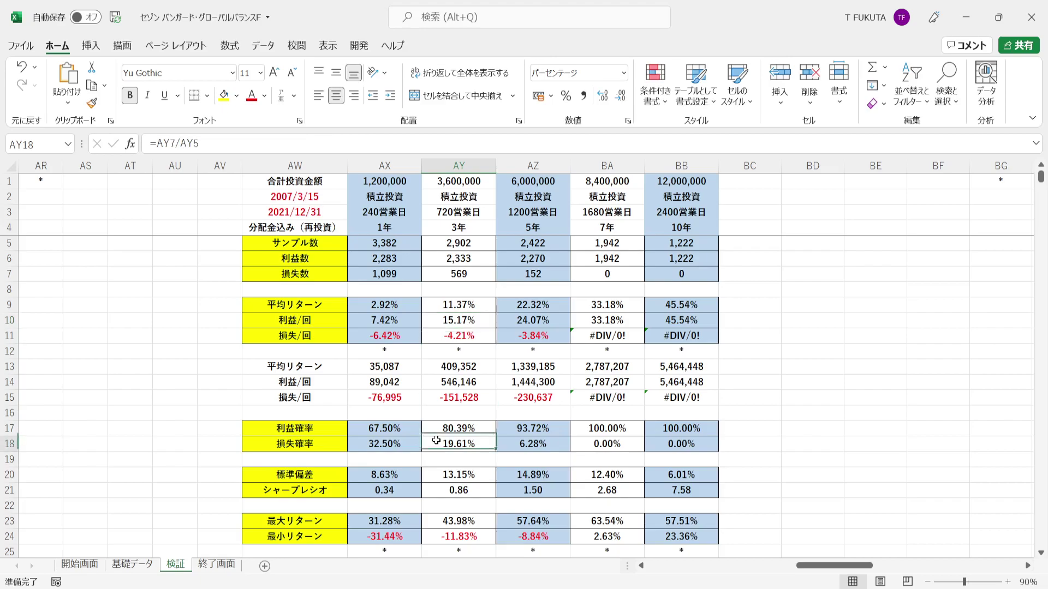
left_click(439, 277)
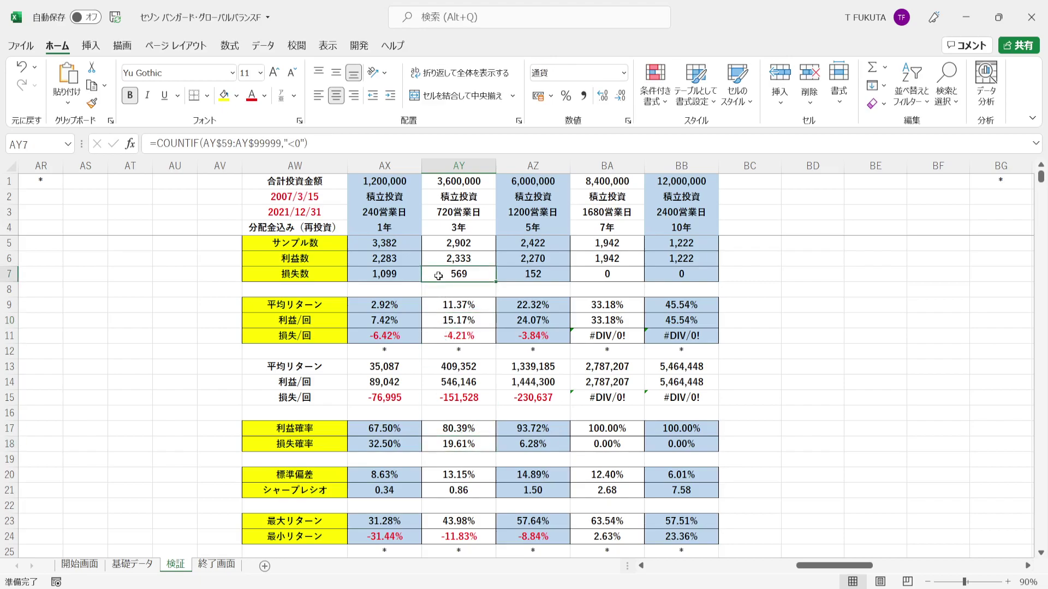
left_click(436, 339)
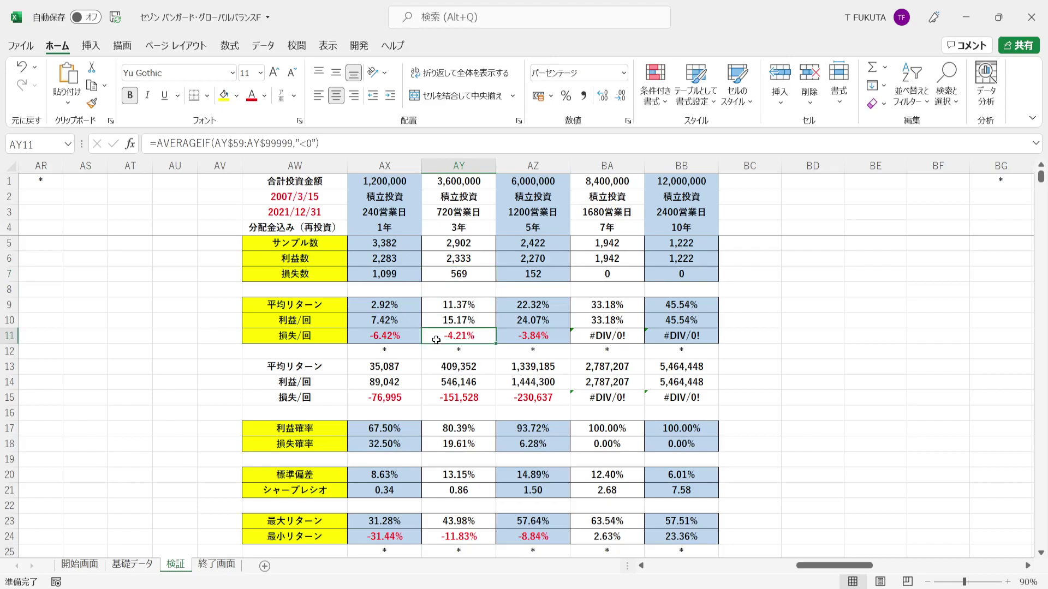
Check the 3年 column's 平均リターン percentage in AY9 and the profit, loss and average amounts in AY13:AY15.
left_click(433, 304)
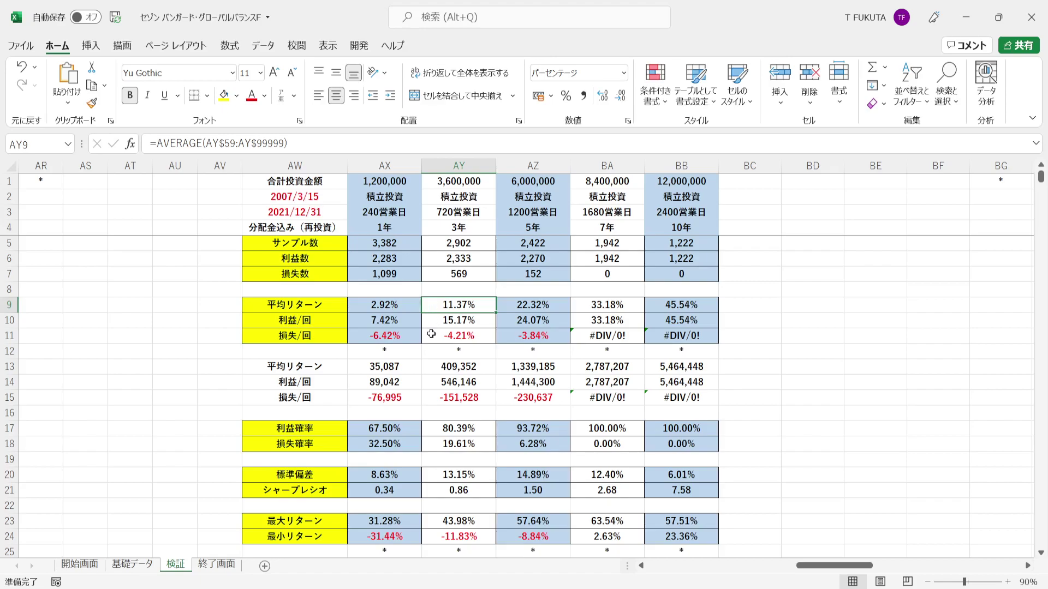
left_click(431, 382)
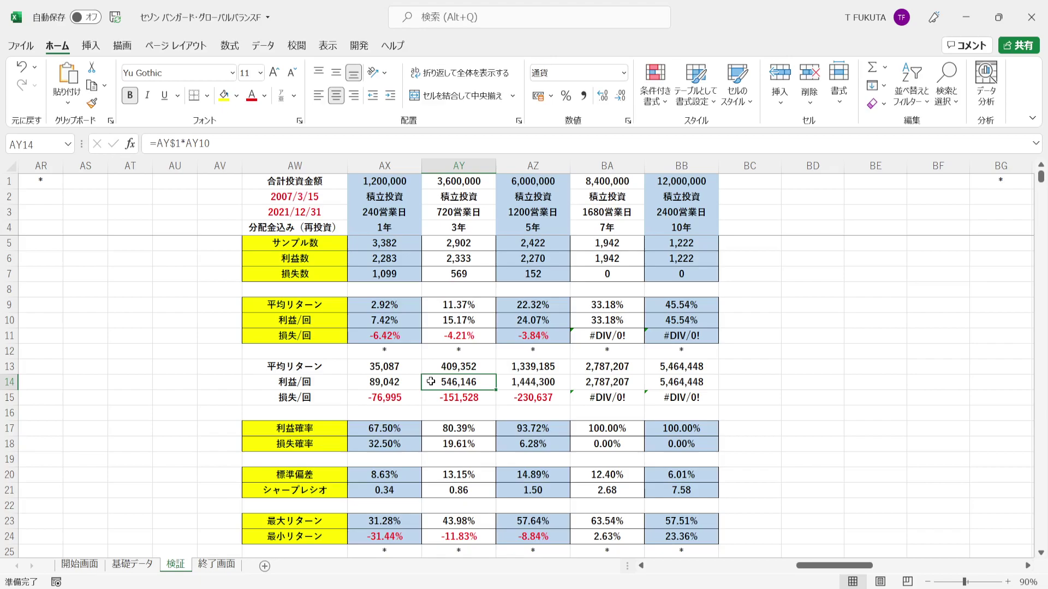
left_click(426, 403)
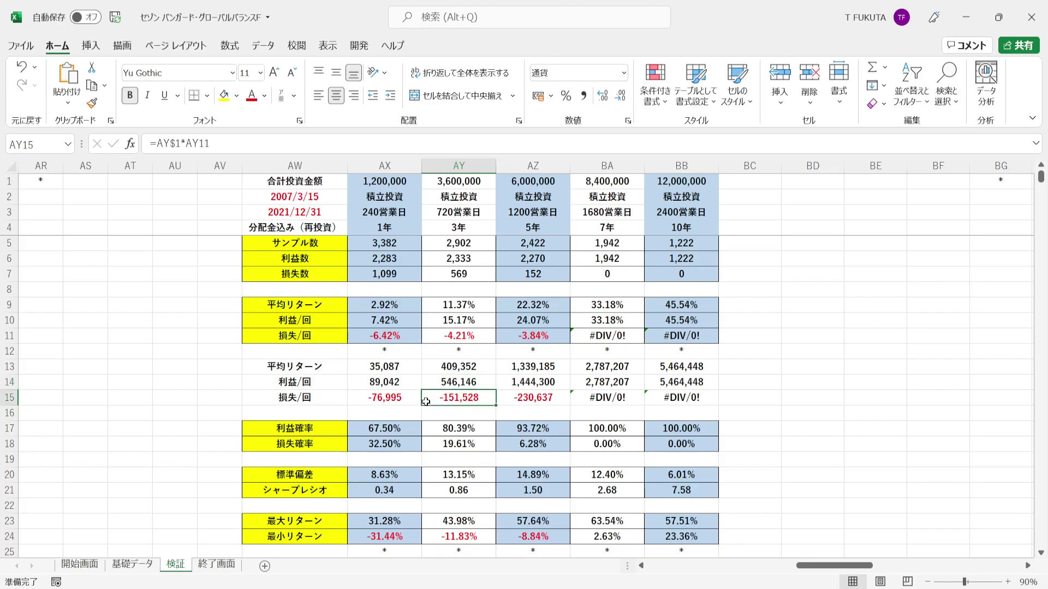
left_click(429, 367)
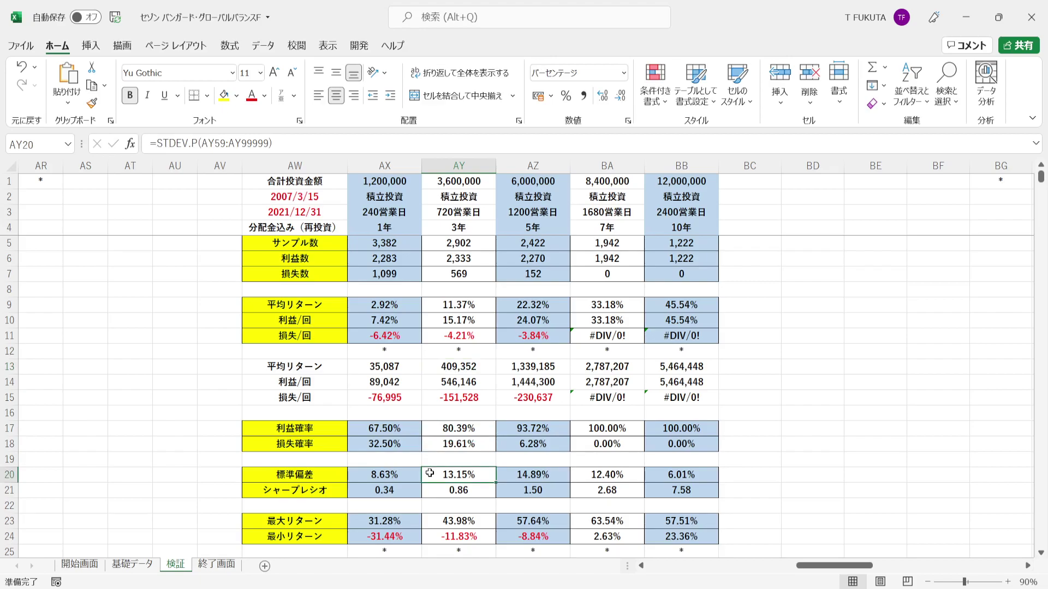
Compare the 3年 column's 平均リターン with its 標準偏差, and check the シャープレシオ in AY21.
left_click(424, 305)
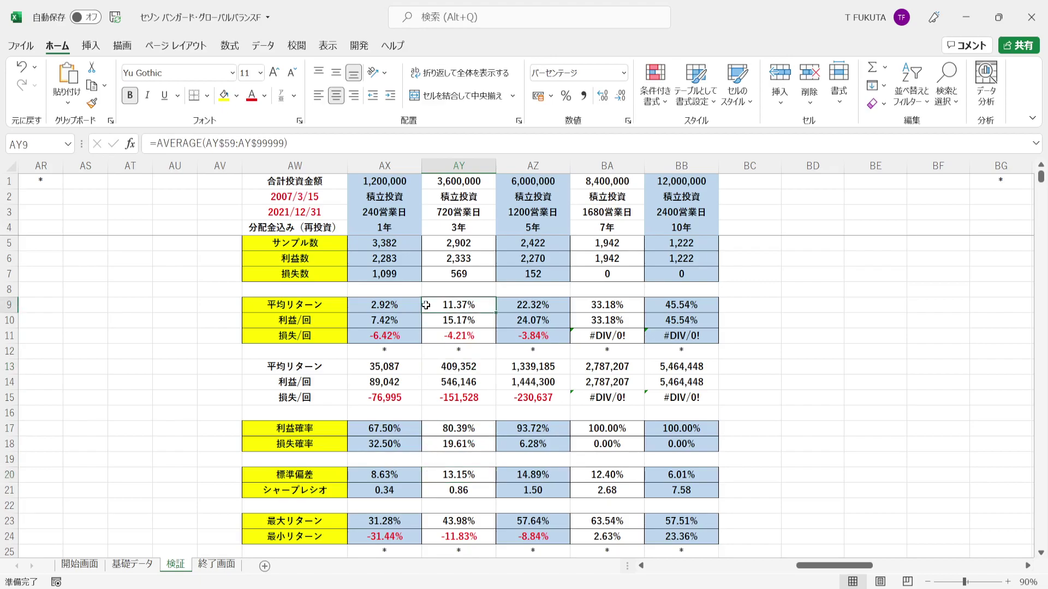
left_click(428, 474)
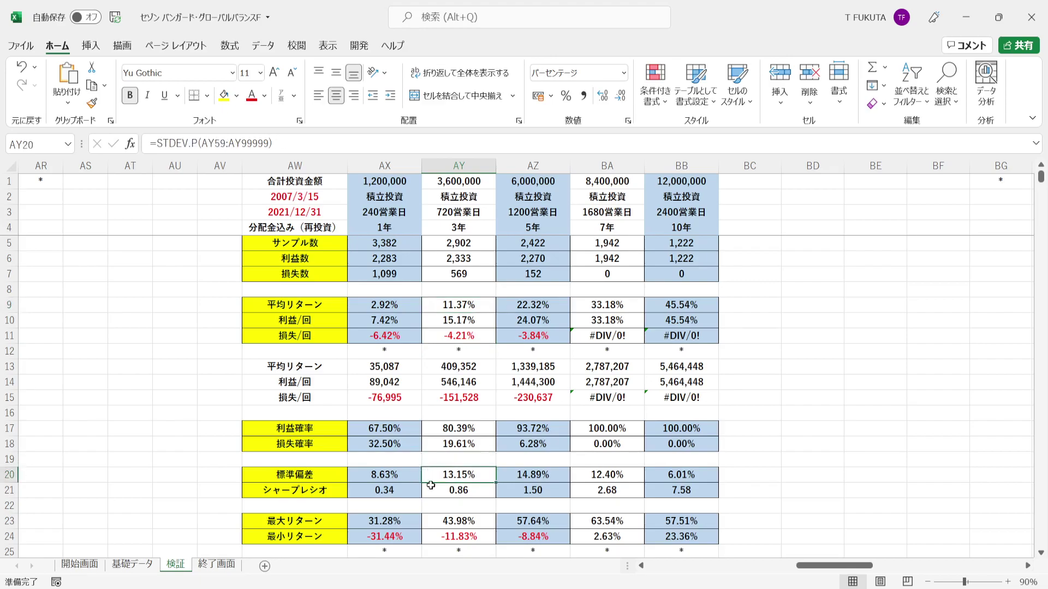
left_click(431, 489)
Examine the 3年 column's 最大リターン and 最小リターン percentages in AY23:AY24 and the matching amounts in AY26:AY27.
key("Down")
key("Down")
key("Down")
key("Down")
key("Down")
key("Down")
key("Down")
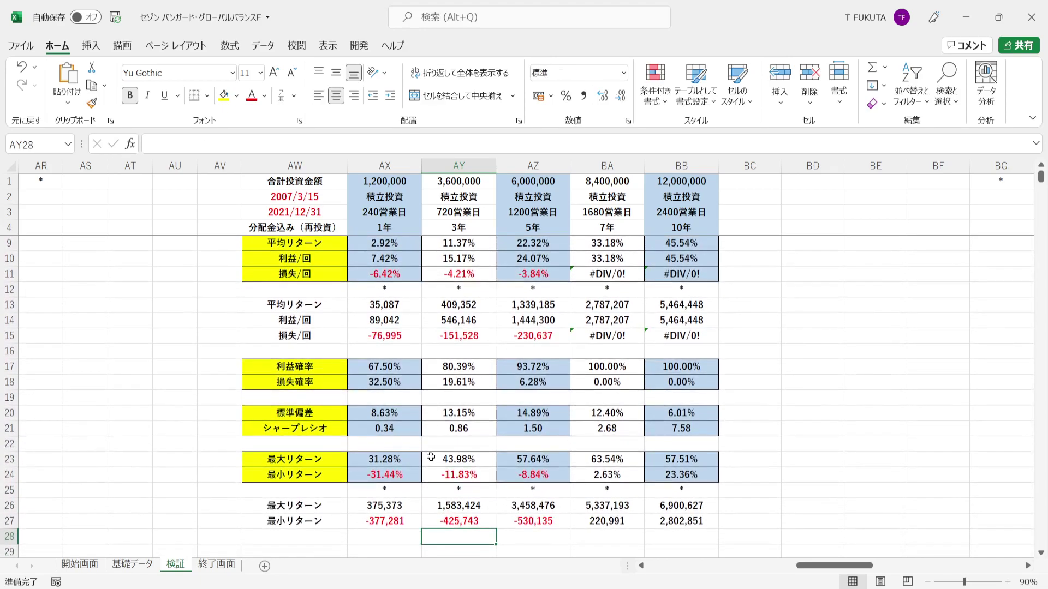
left_click(430, 459)
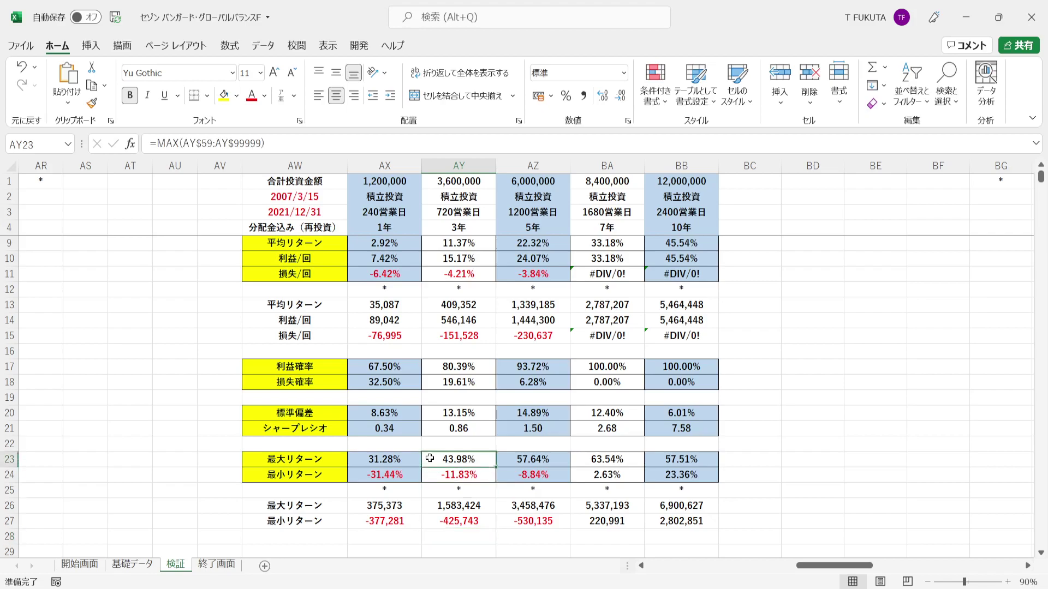
key("Down")
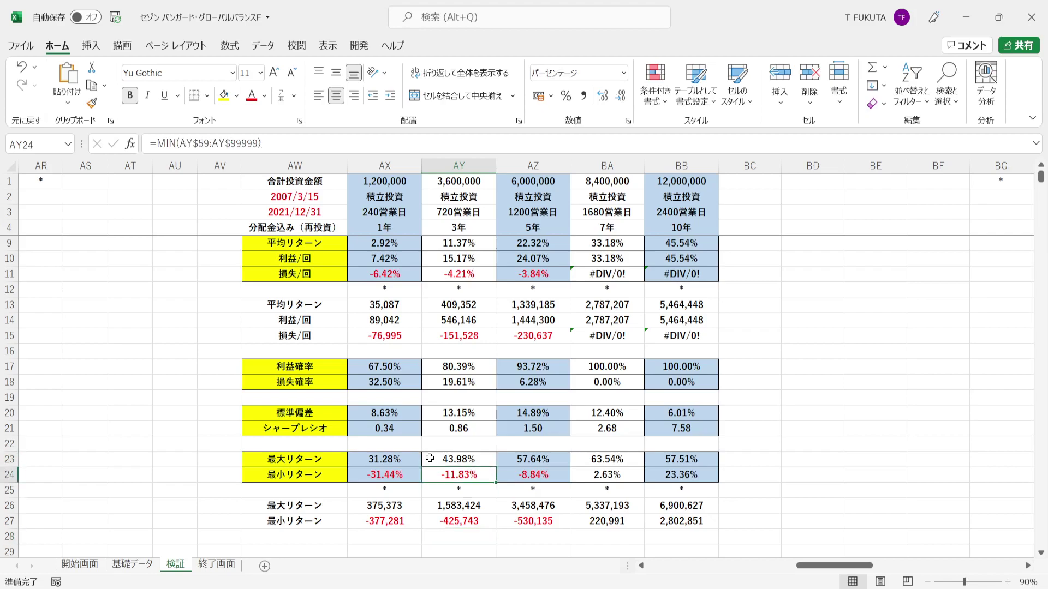
key("Up")
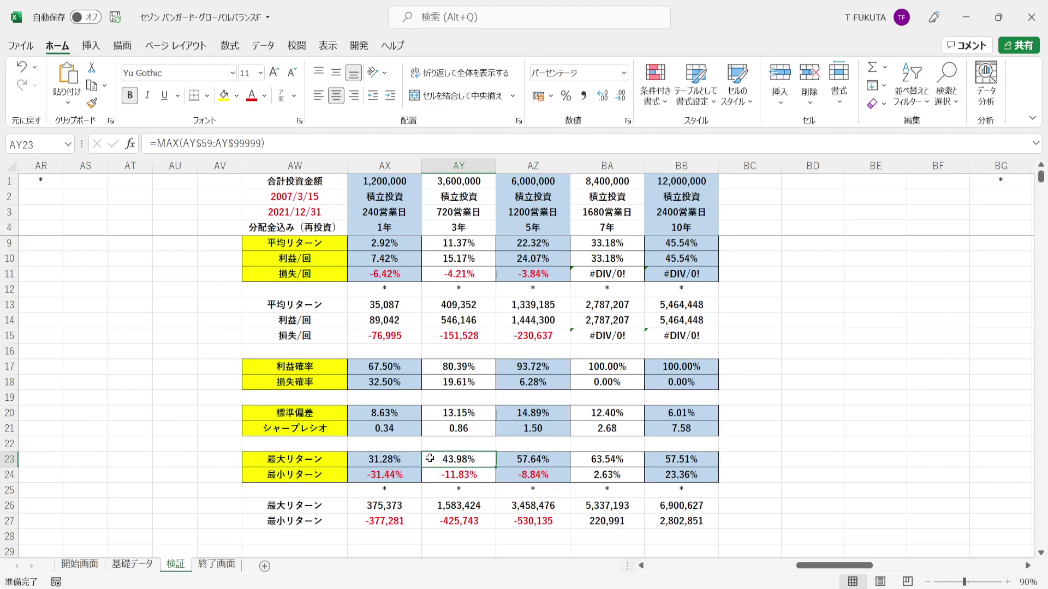
left_click(429, 476)
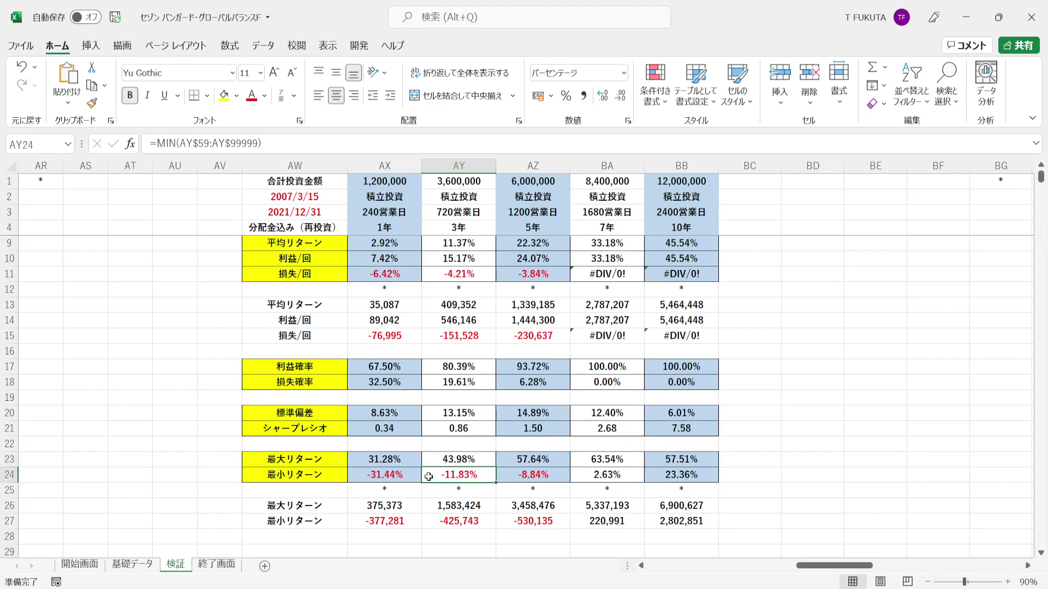
left_click(429, 507)
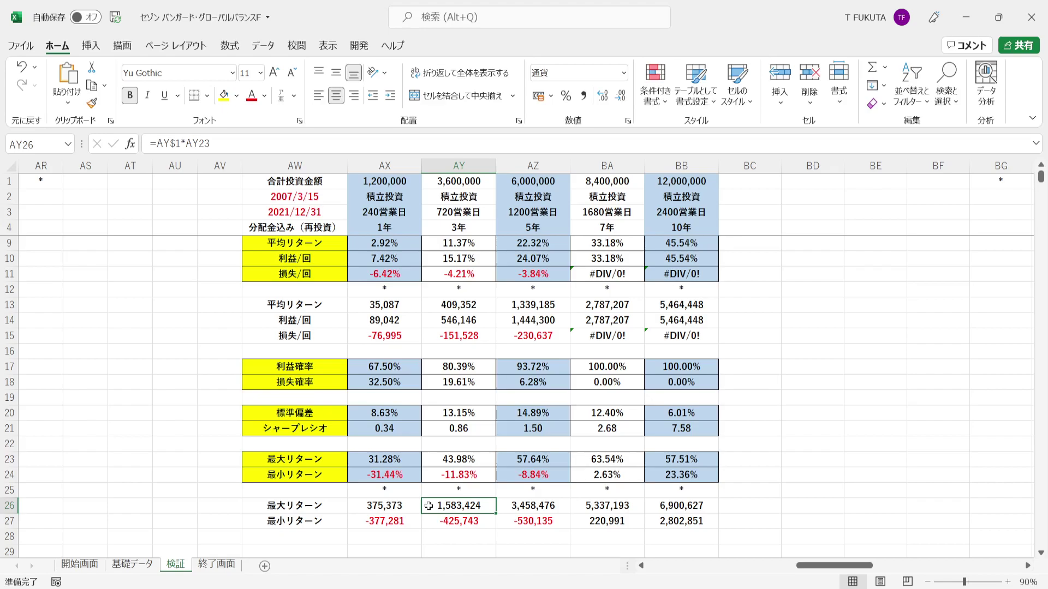
left_click(428, 521)
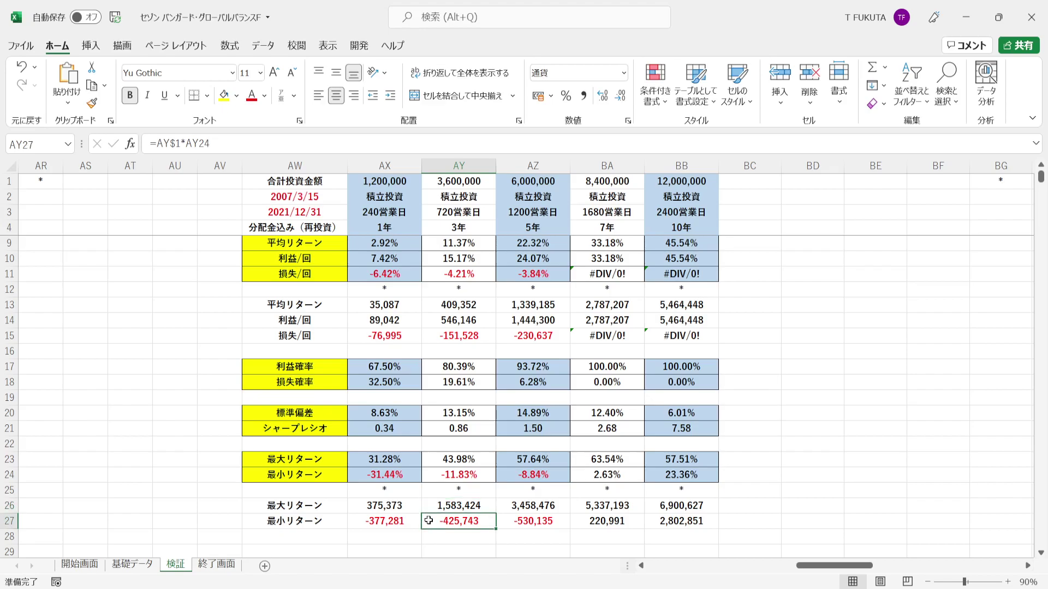
Return to the top of the results and review the period dates in AW2:AW3 for the 5年 column.
left_click(486, 229)
key("ctrl+z")
left_click(507, 225)
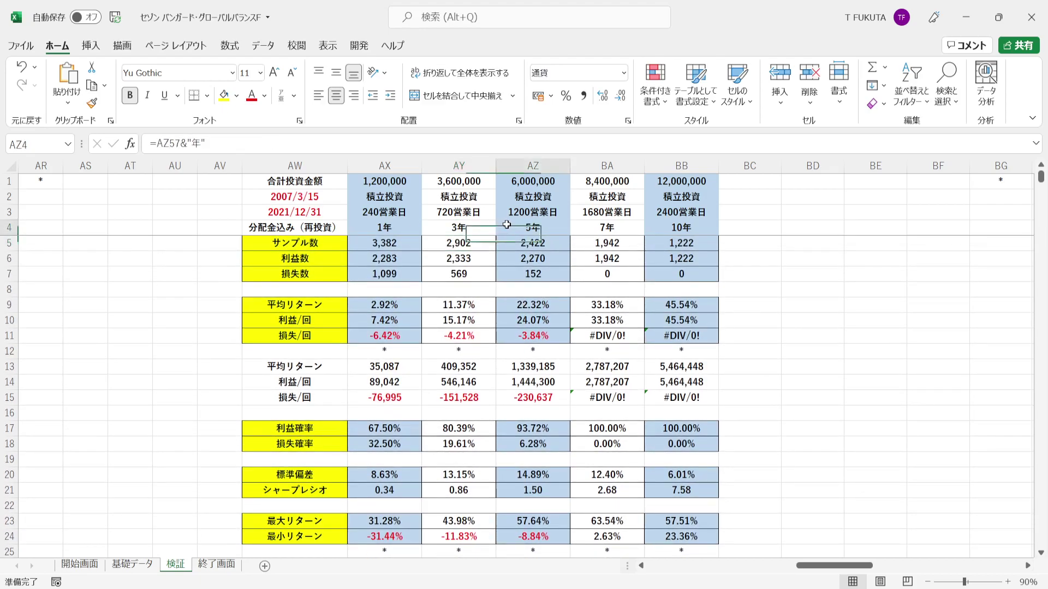
left_click(339, 203)
left_click_drag(339, 203, 339, 211)
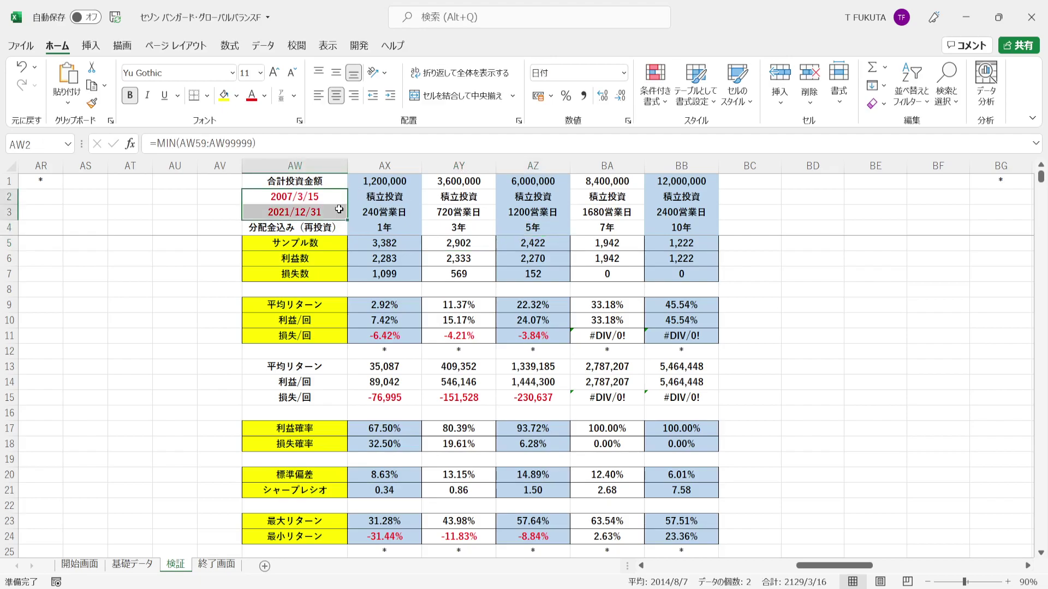
left_click(506, 228)
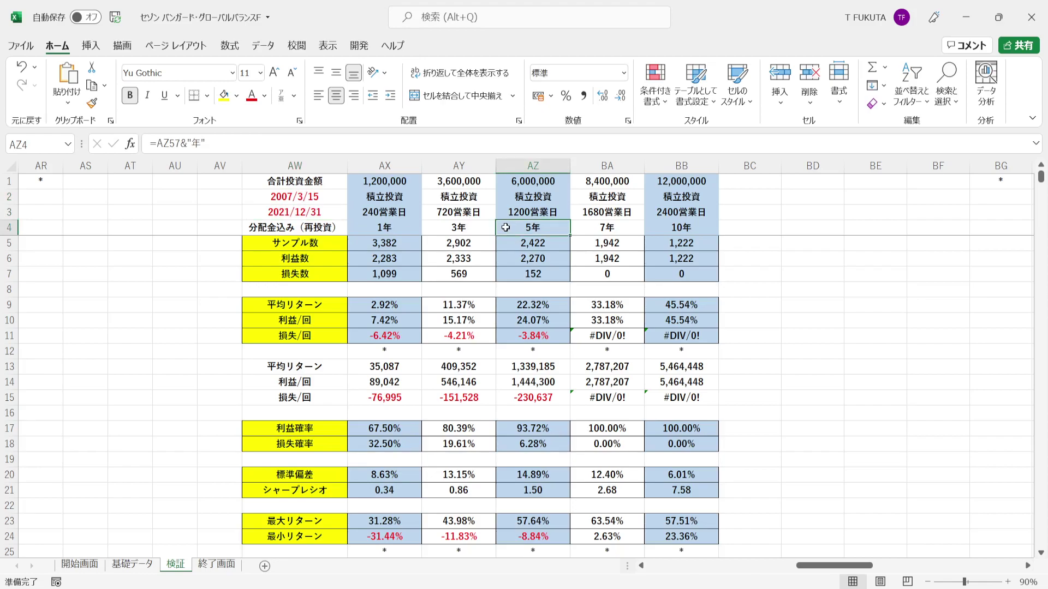
Check the 5年 column's 合計投資金額 in AZ1, サンプル数 in AZ5 and 利益確率 in AZ17.
left_click(509, 243)
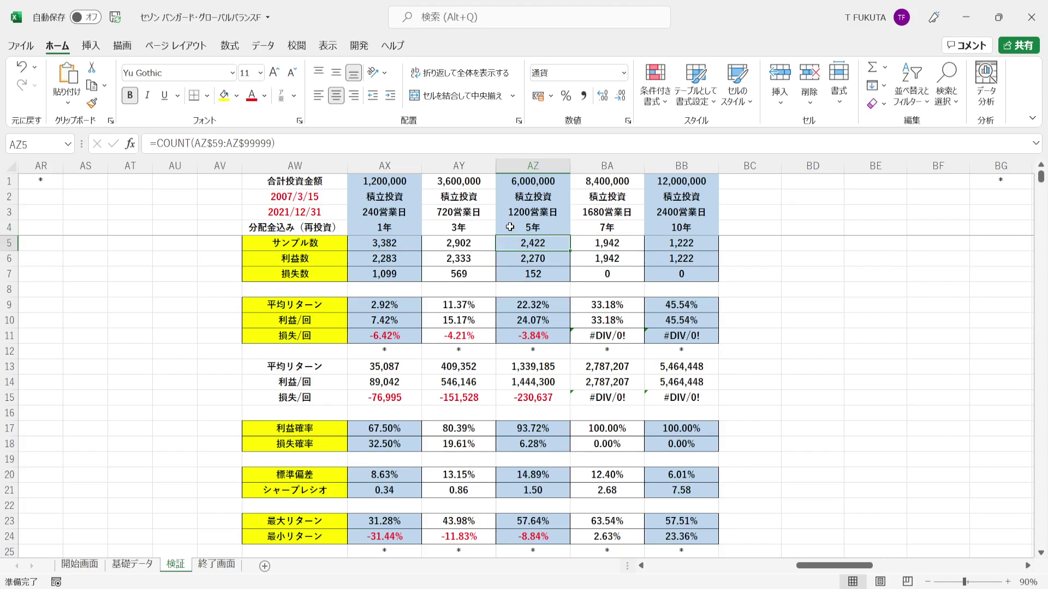
left_click(508, 228)
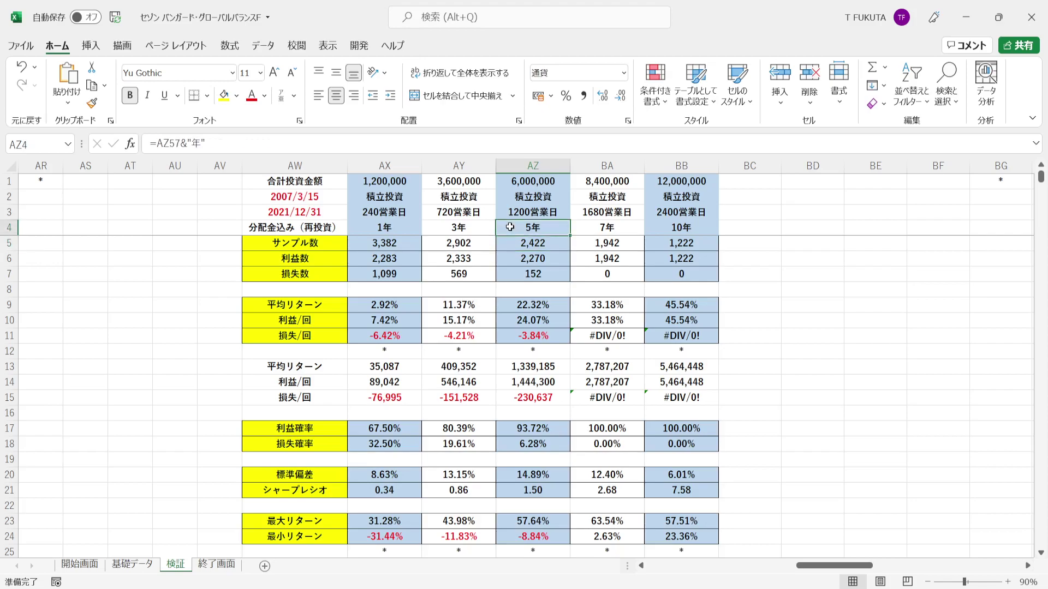
left_click(503, 181)
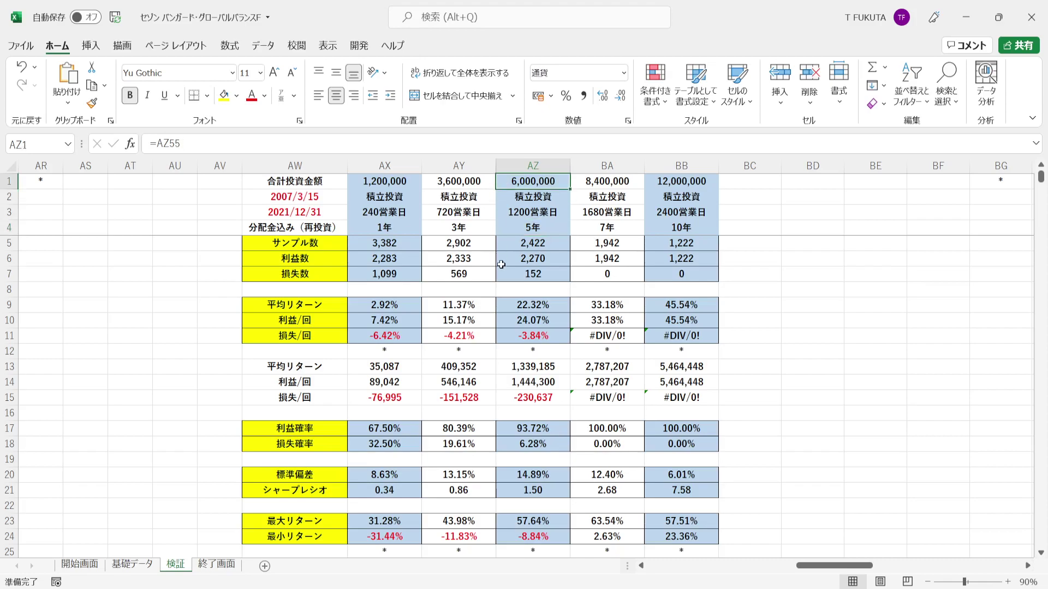
left_click(504, 243)
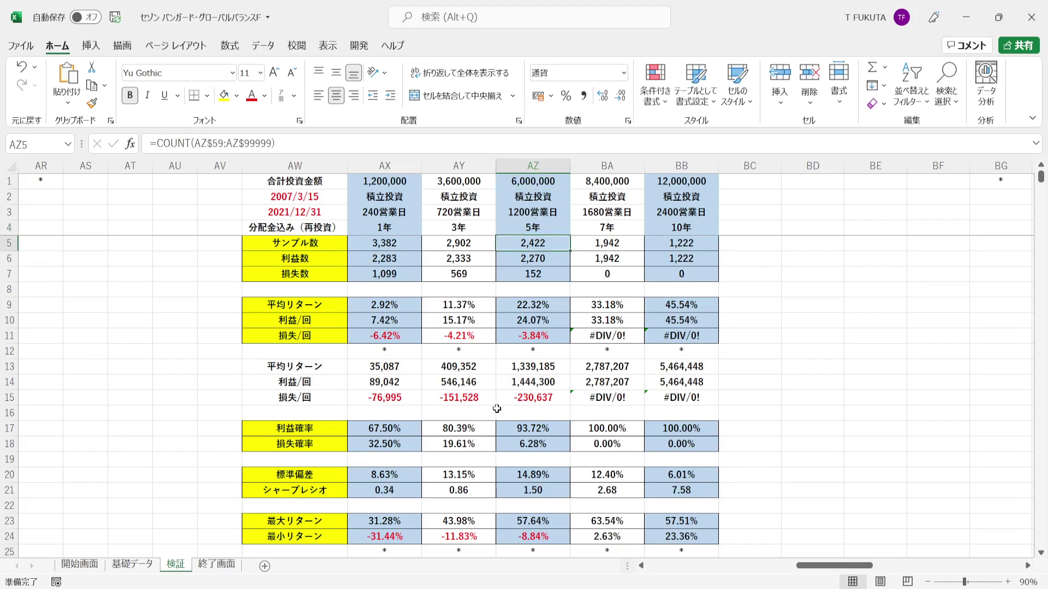
left_click(503, 428)
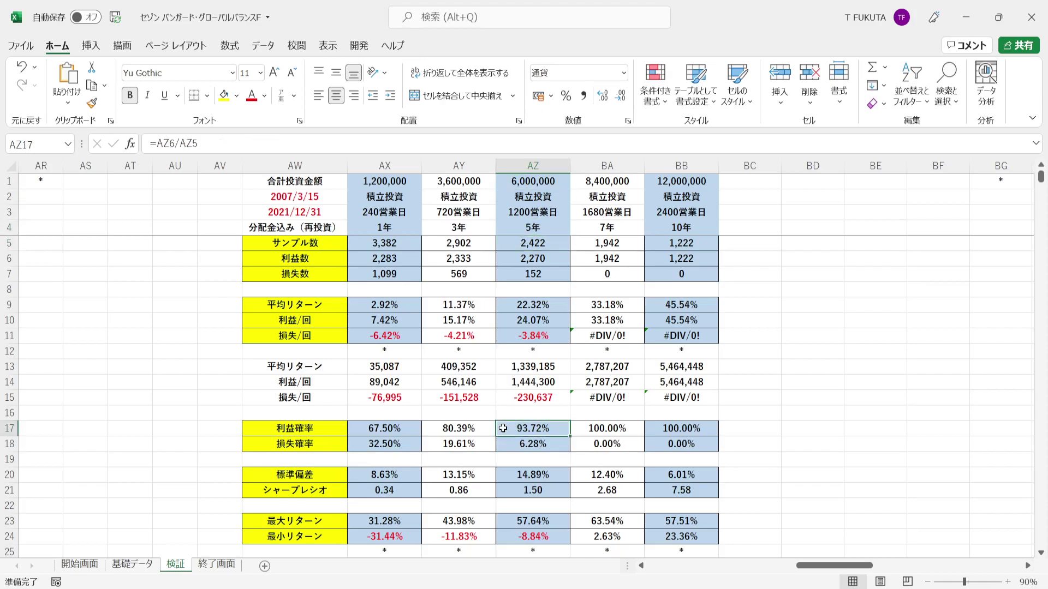
Check the 5年 column's 利益数 and 利益/回 in AZ6 and AZ10, and its 損失確率, 損失数 and 損失/回 in AZ18, AZ7 and AZ11.
left_click(503, 257)
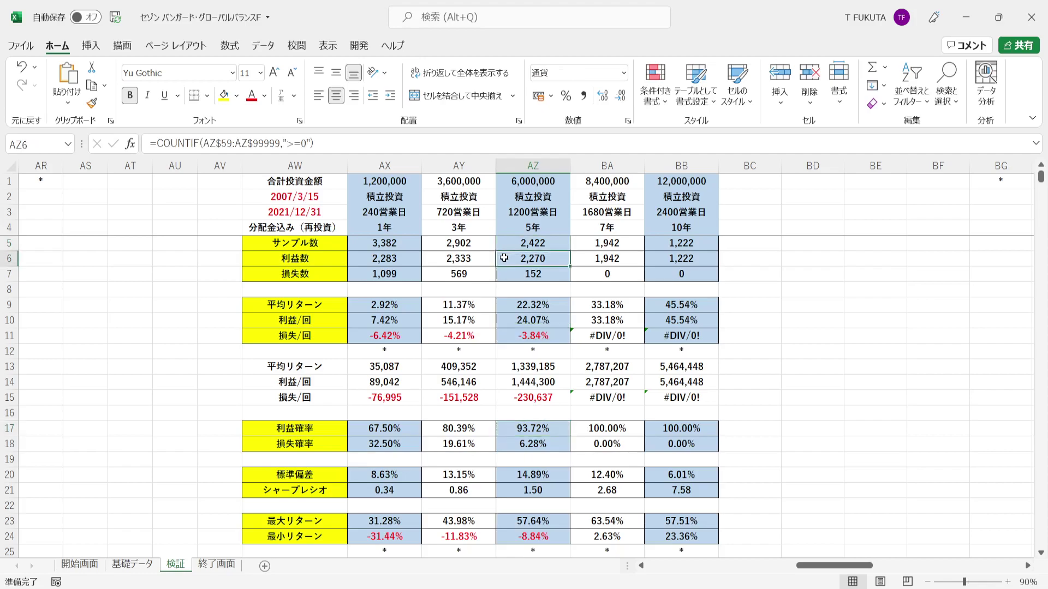
left_click(506, 323)
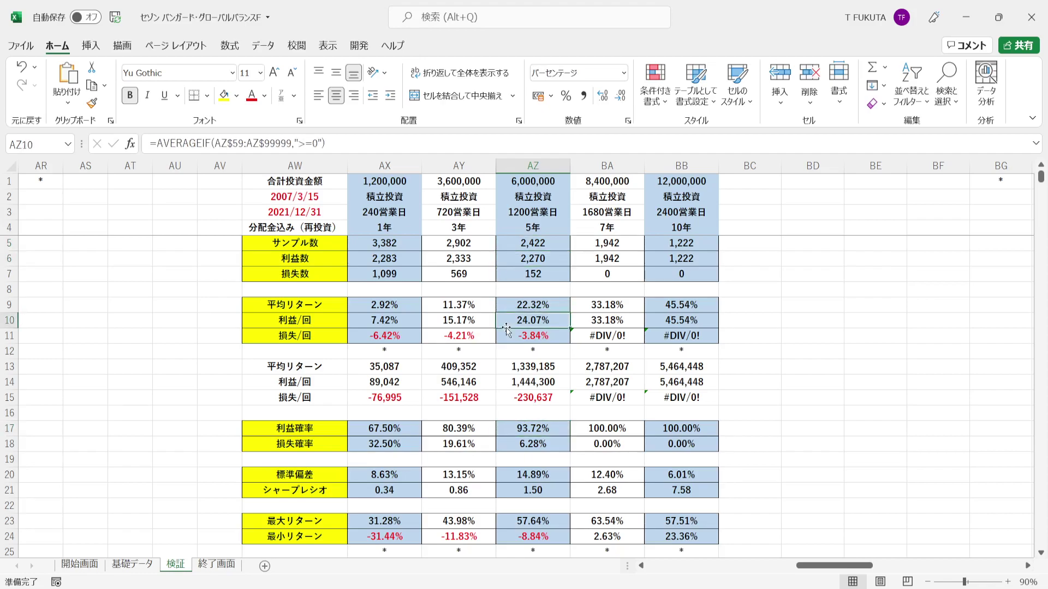
left_click(506, 443)
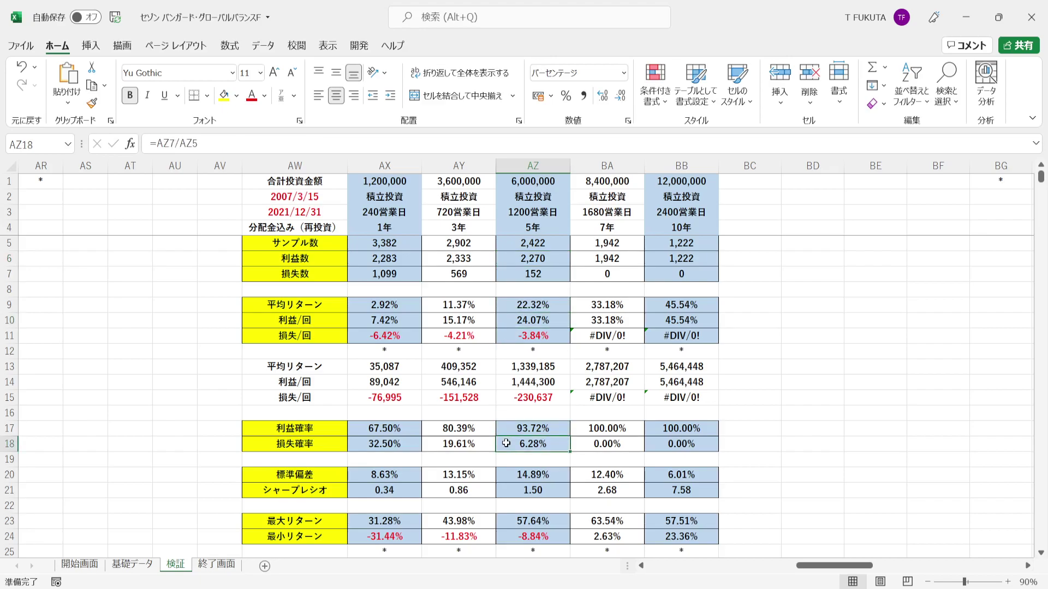
left_click(506, 274)
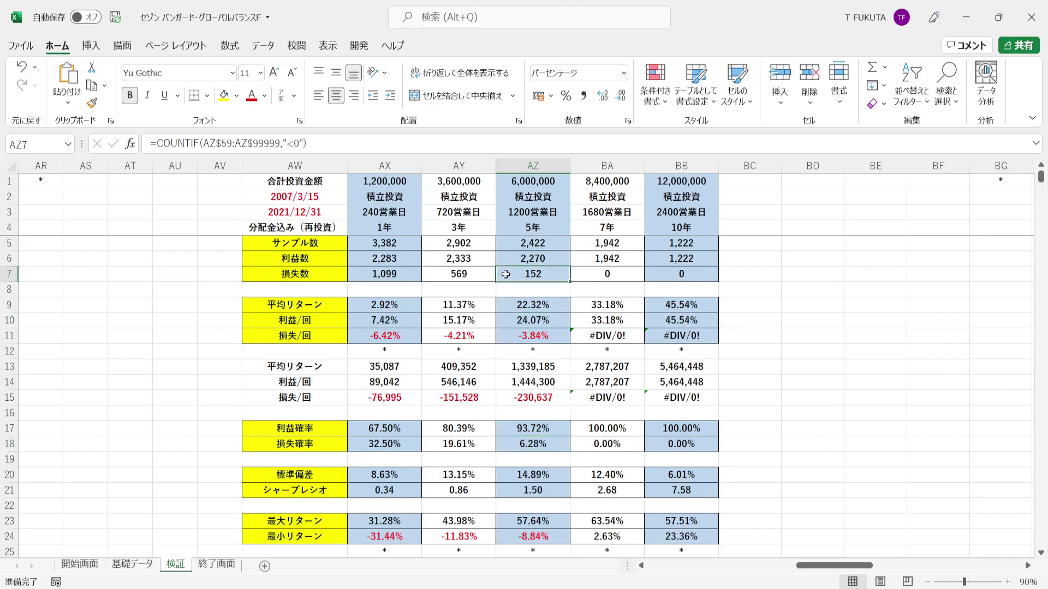
left_click(508, 338)
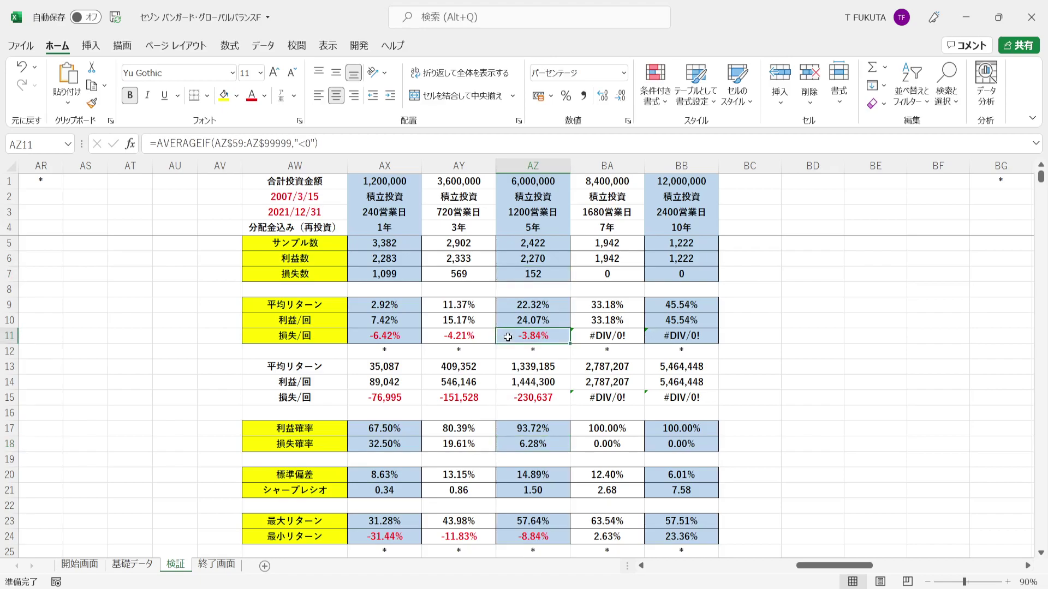
Review the 5年 column's 平均リターン percentage in AZ9 and the average return, profit and loss amounts in AZ13:AZ15.
left_click(505, 307)
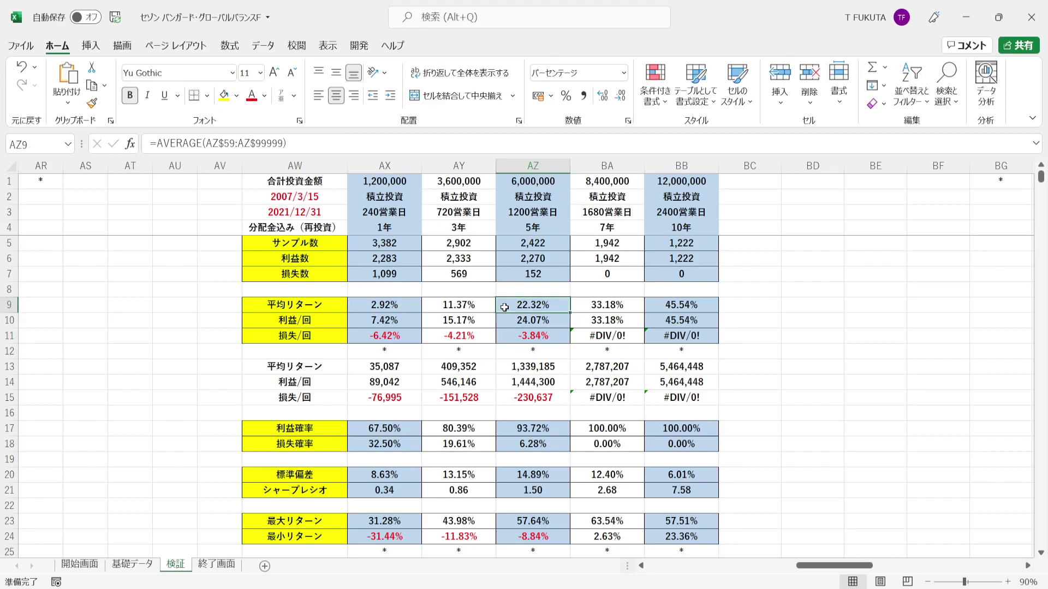
left_click(503, 380)
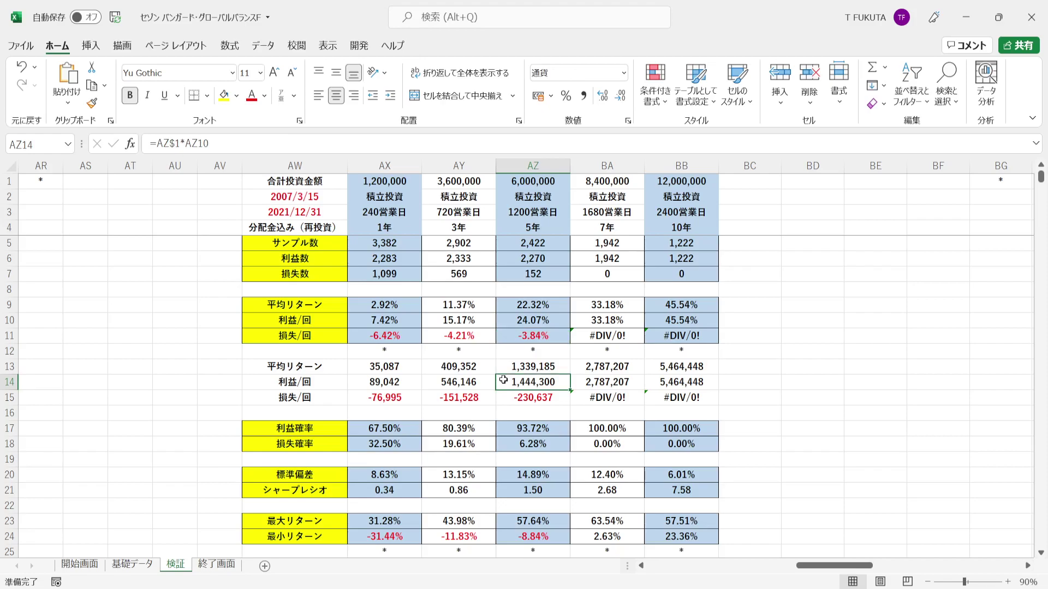
left_click(504, 398)
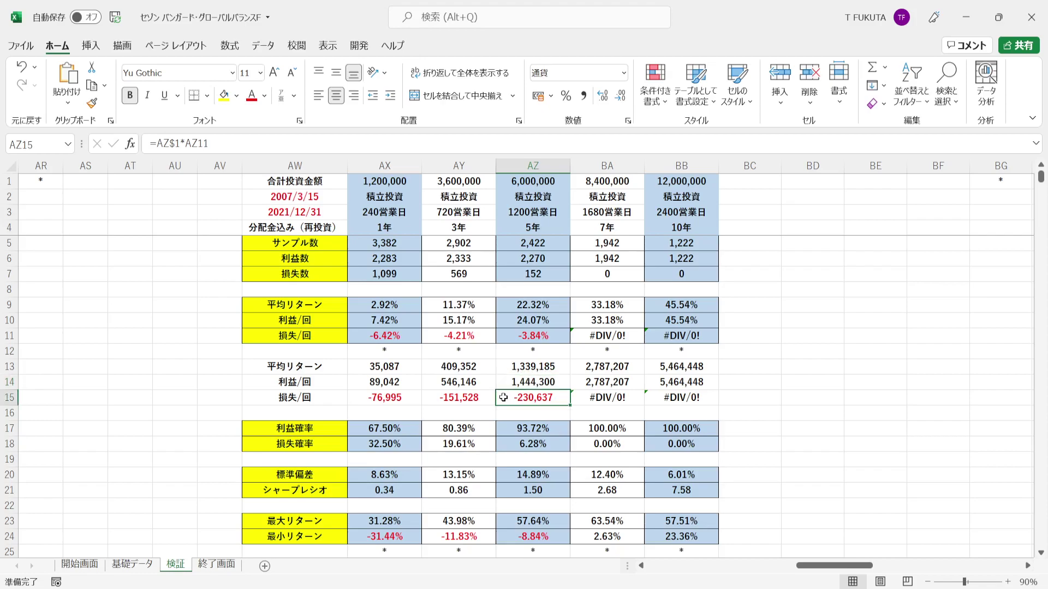
left_click(500, 369)
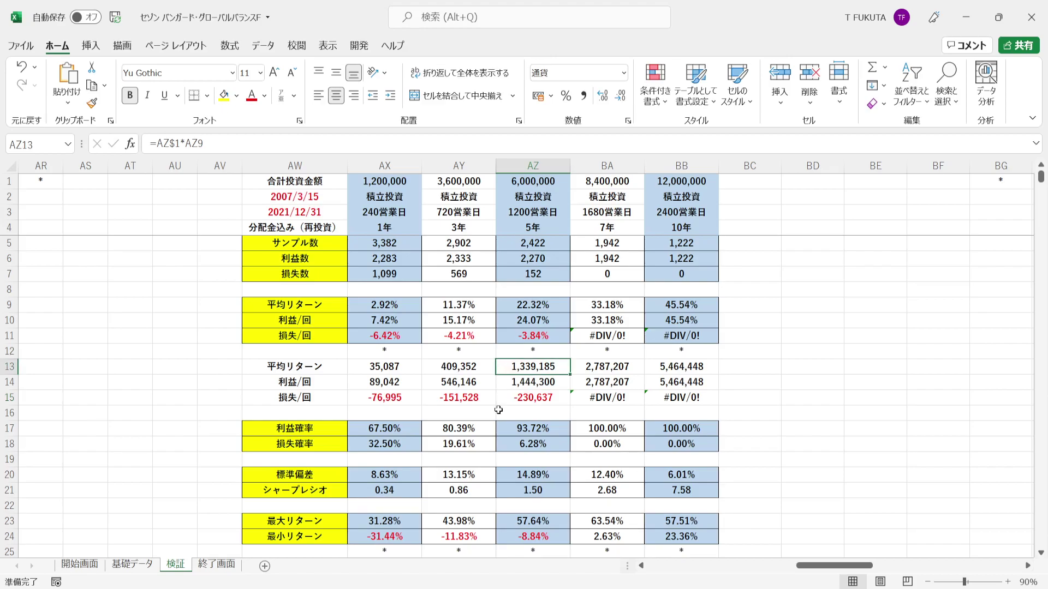
Compare the 5年 column's 標準偏差 in AZ20 with its 平均リターン in AZ9.
left_click(507, 472)
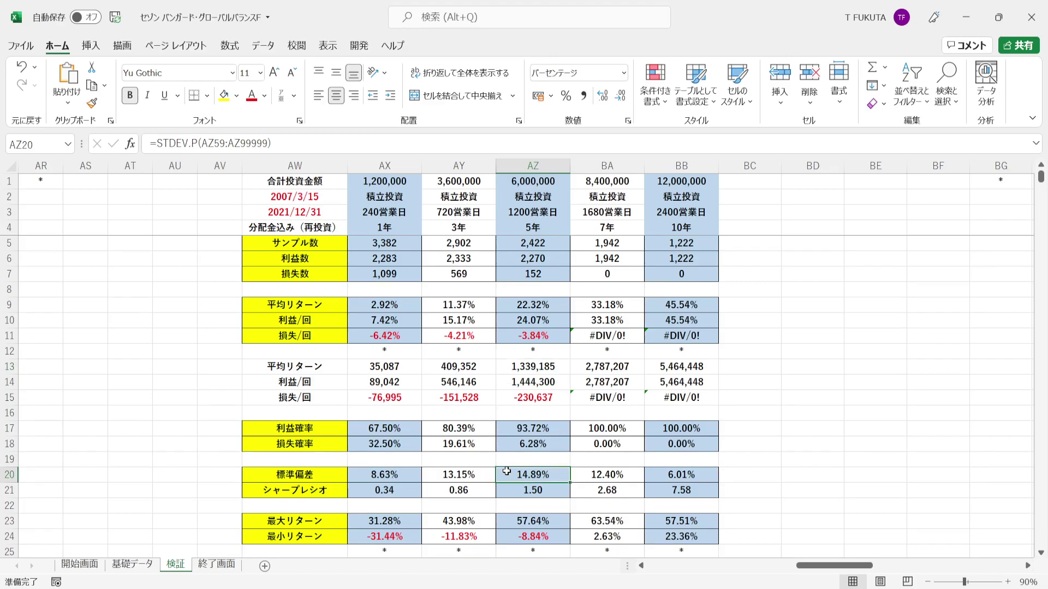
left_click(507, 304)
left_click(504, 481)
Examine the 5年 column's 最大リターン and 最小リターン percentages in AZ23:AZ24 and the matching amounts in AZ26:AZ27.
key("Down")
key("Down")
key("Down")
key("Down")
key("Down")
key("Down")
key("Down")
key("Down")
key("Down")
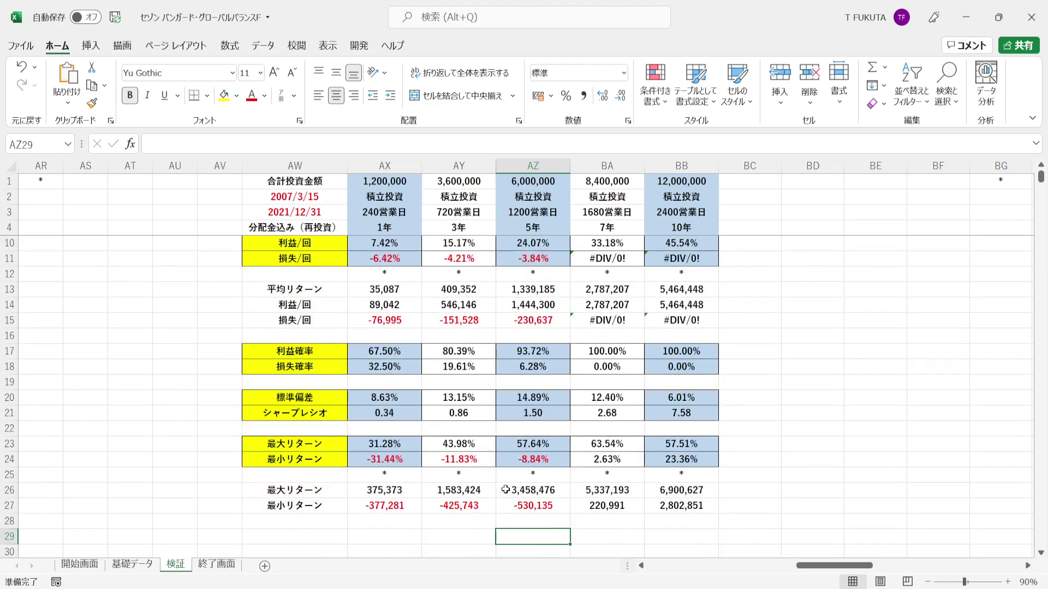
left_click_drag(505, 445, 504, 462)
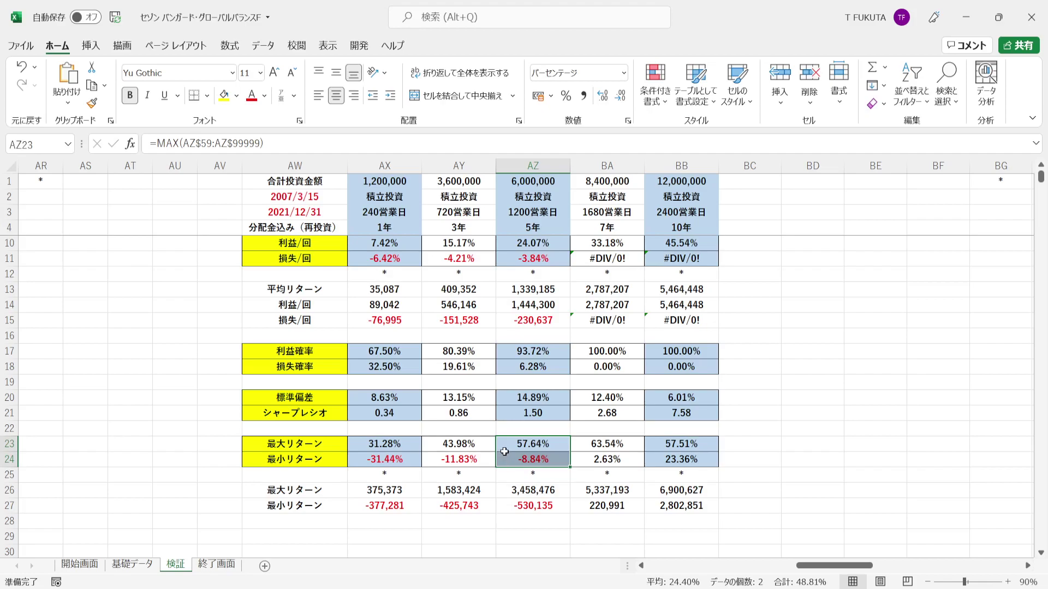
left_click(504, 448)
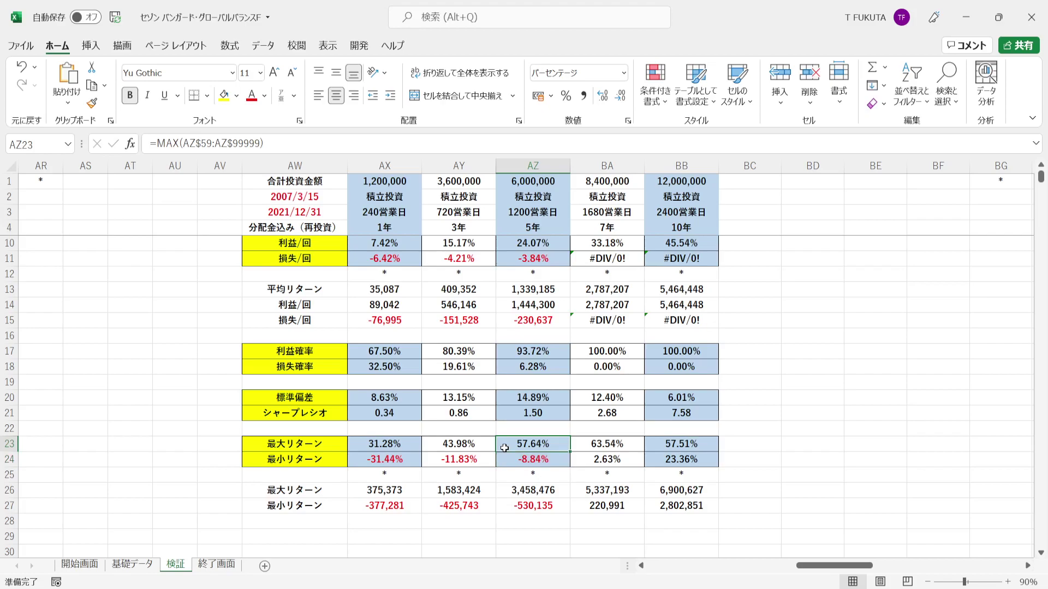
key("Down")
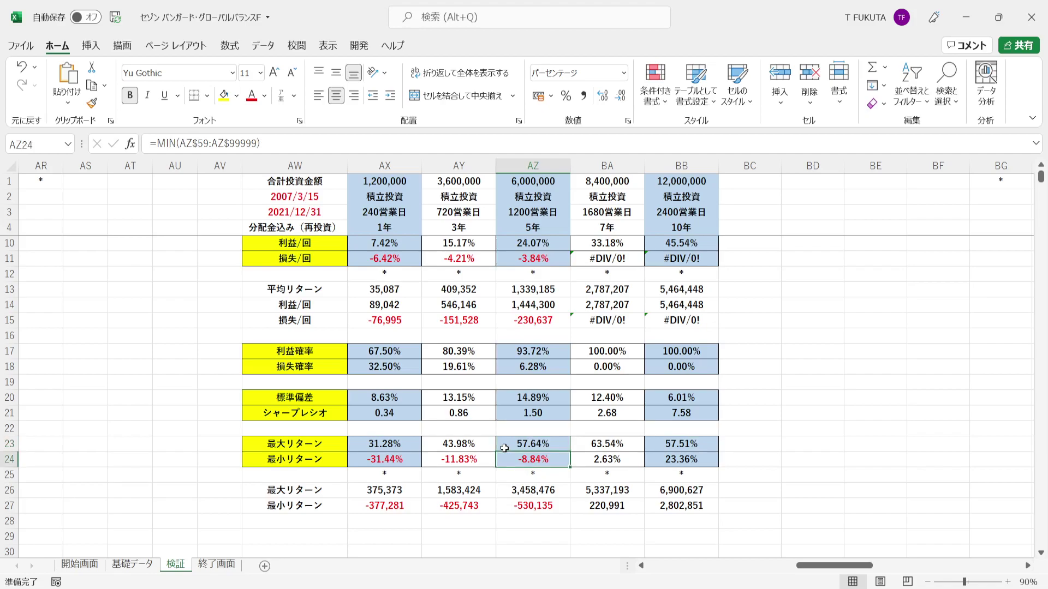
left_click(502, 489)
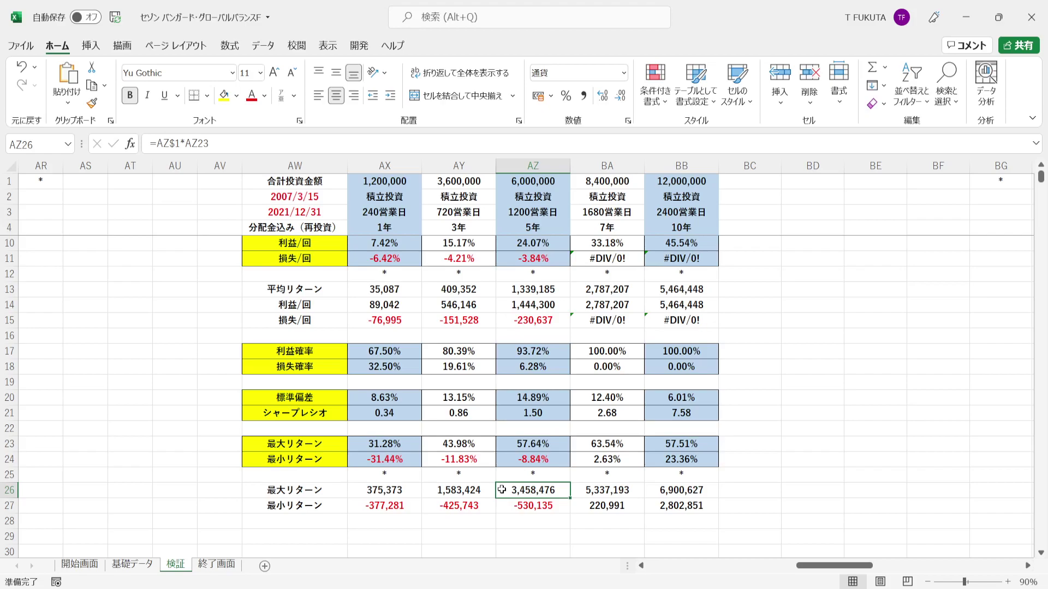
left_click(504, 506)
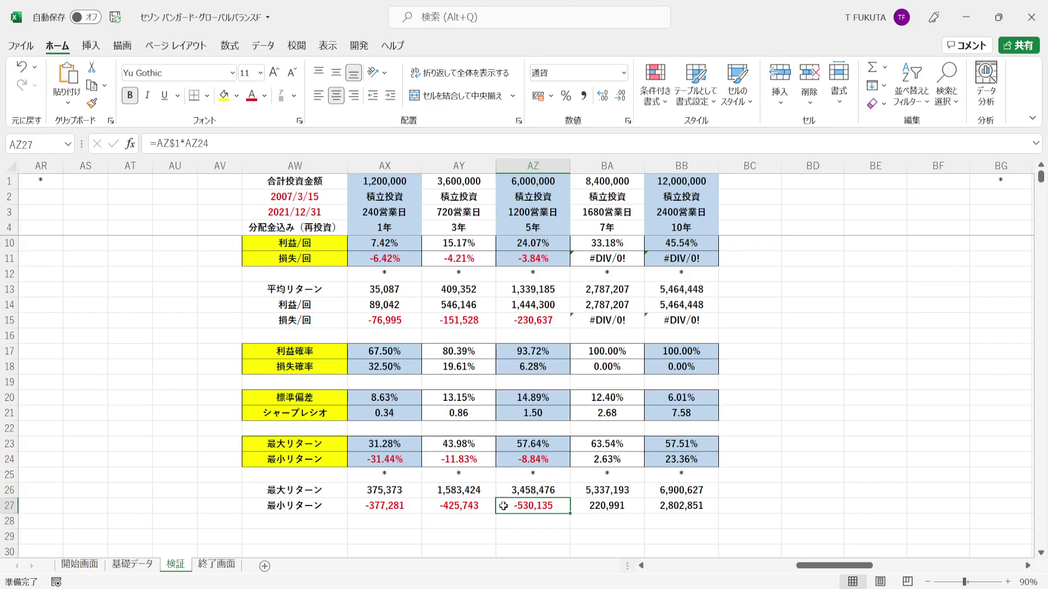
Return to the top of the results and check the 7年 column's サンプル数, 利益数 and 損失数 in BA5:BA7.
left_click(559, 230)
key("ctrl+shift+9")
key("Down")
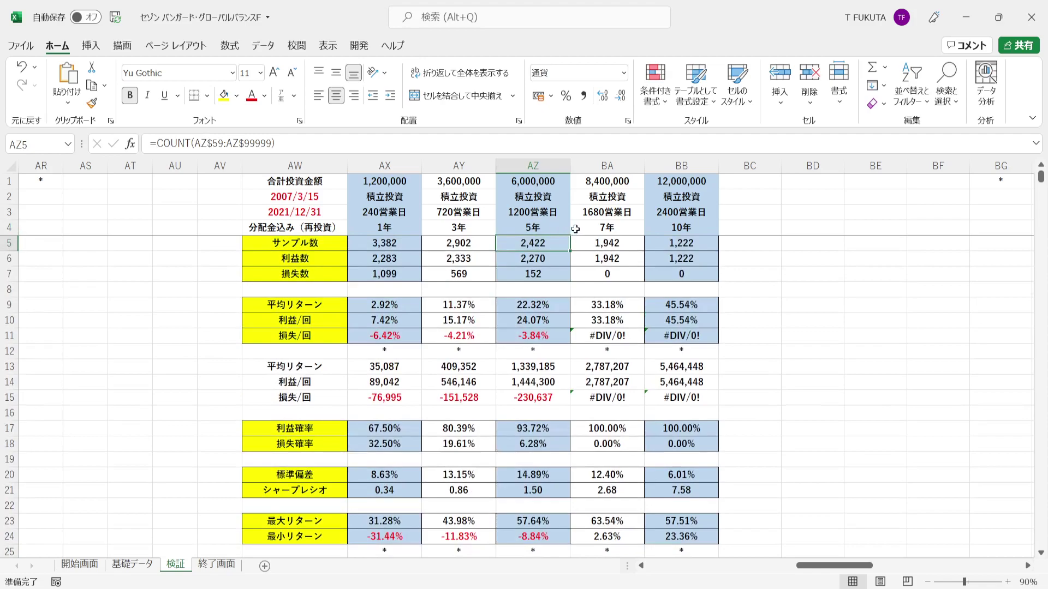
left_click(575, 229)
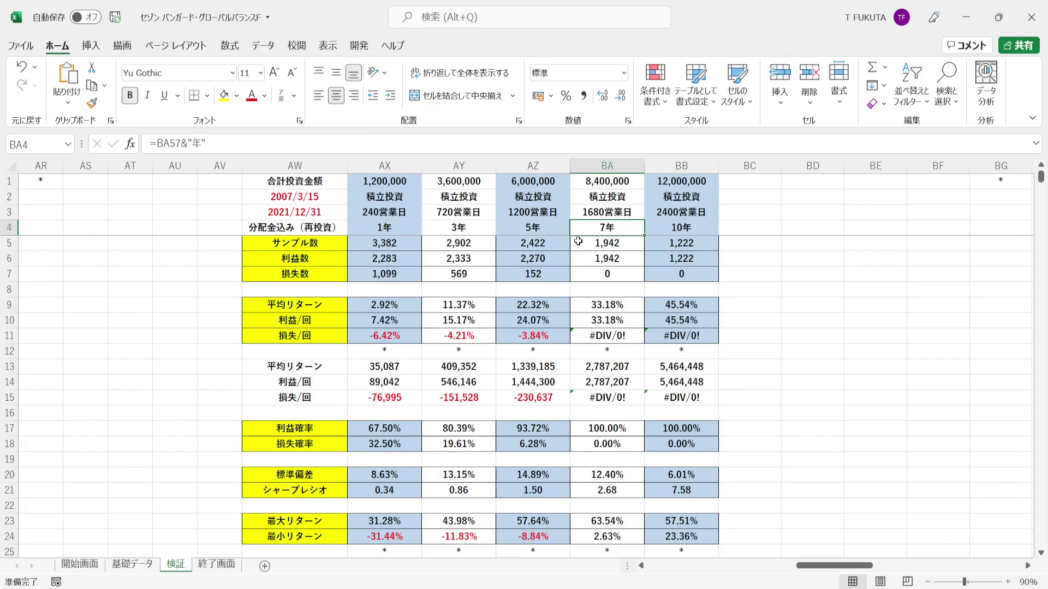
left_click(578, 242)
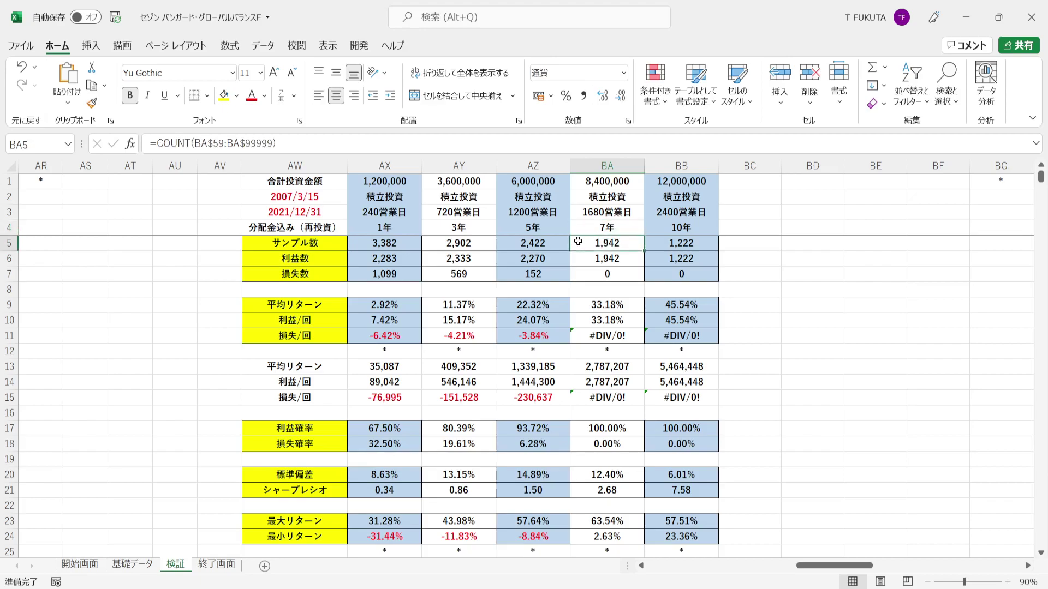
left_click(580, 271)
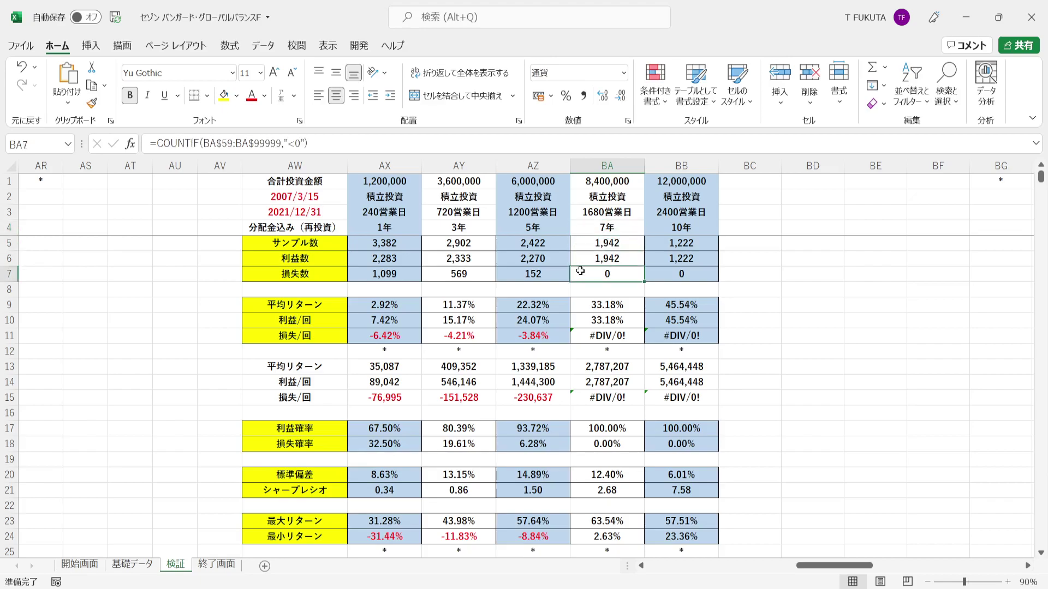
key("Up")
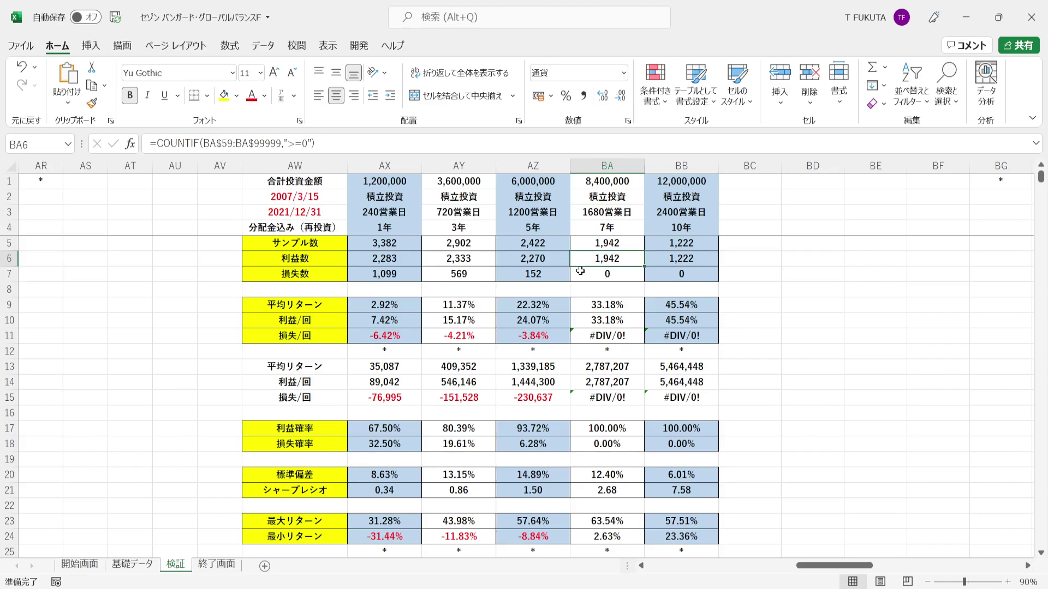
Review the 7年 column's 平均リターン in BA9 and BA13, and compare the percentage with the 標準偏差 in BA20.
left_click(580, 307)
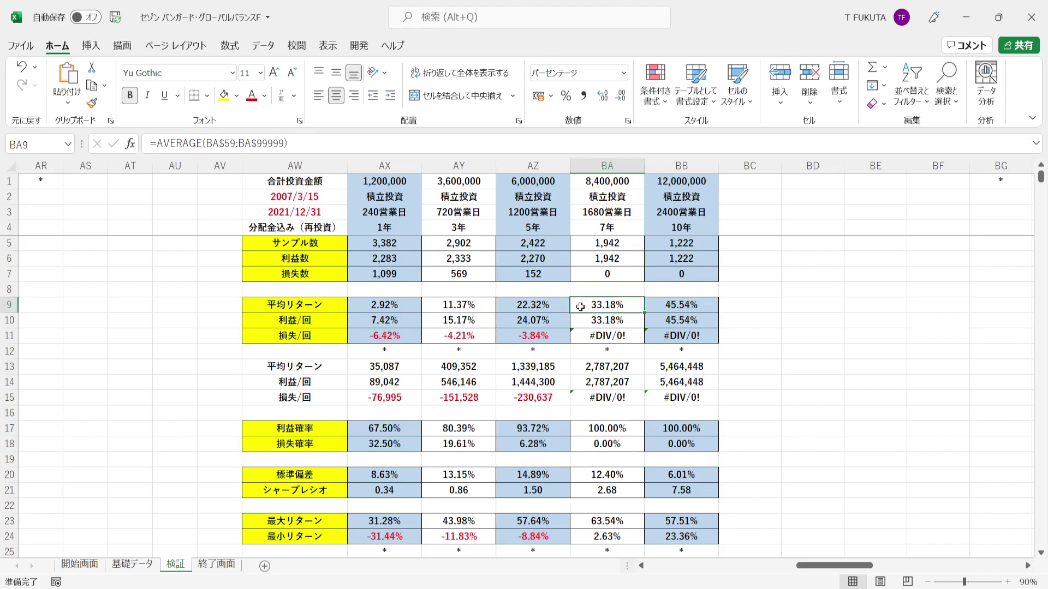
left_click(579, 367)
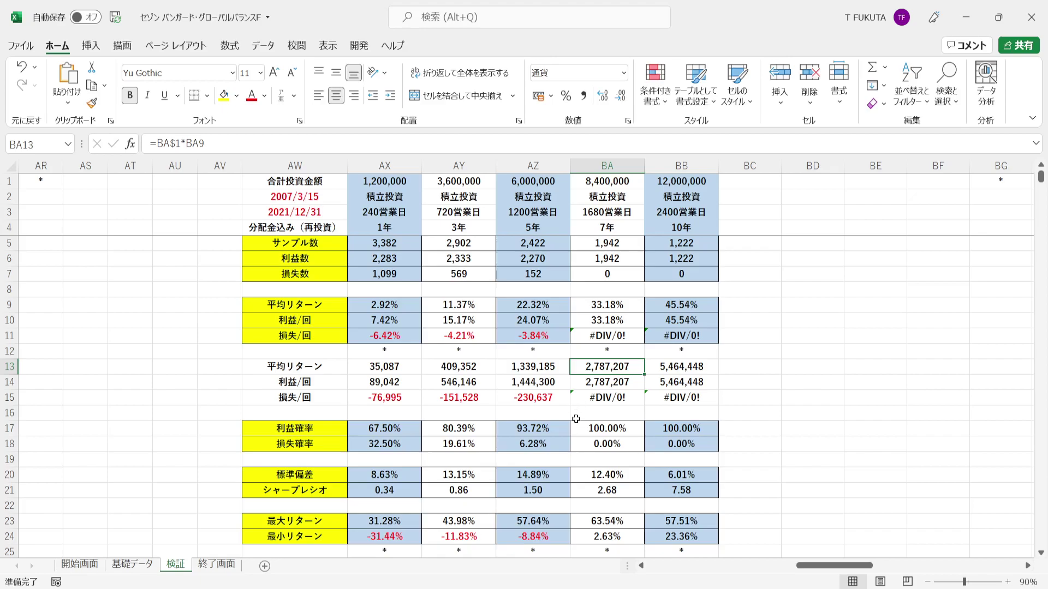
key("Down")
key("Down")
key("Down")
key("Down")
key("Down")
key("Down")
key("Down")
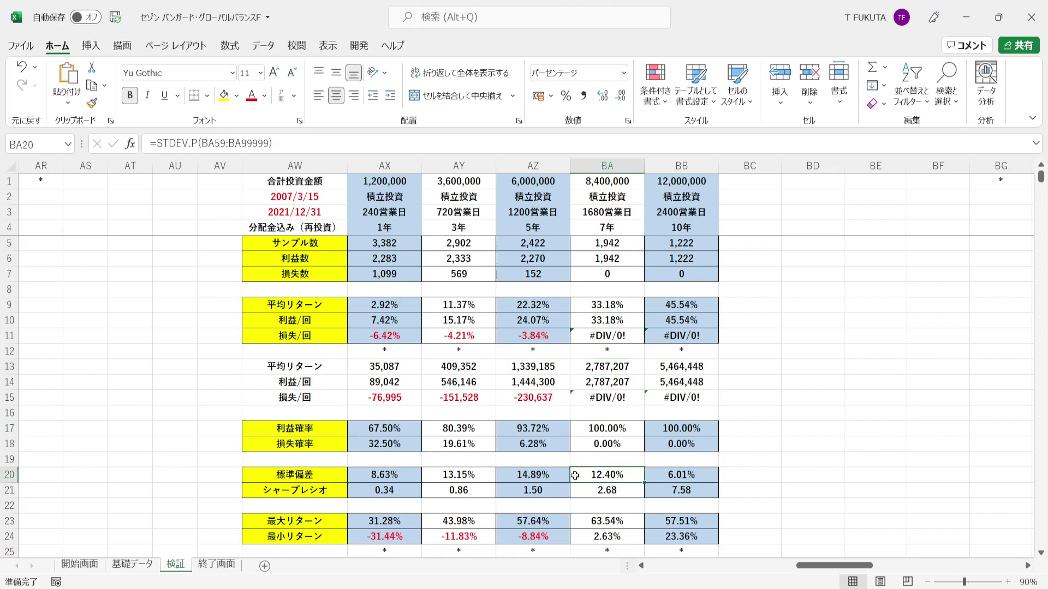
left_click(583, 309)
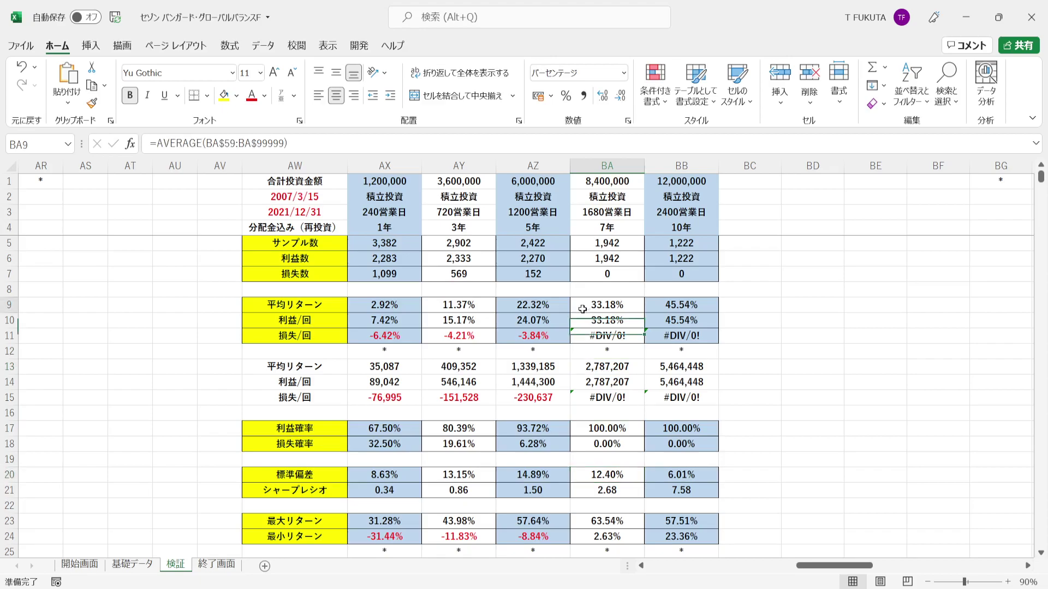
left_click(580, 479)
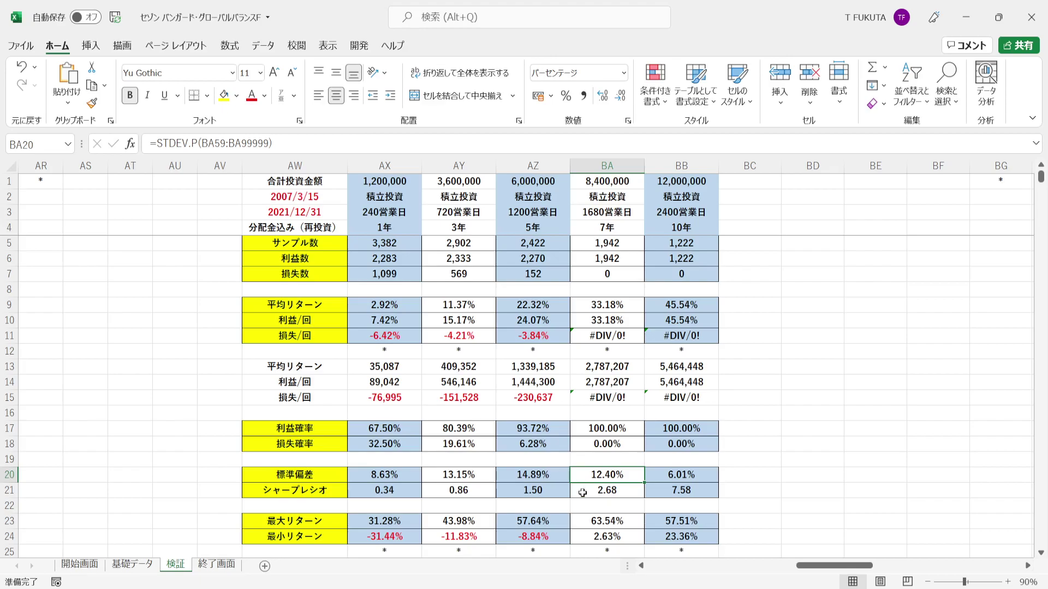
Examine the 7年 column's 最大リターン and 最小リターン percentages in BA23:BA24 and the matching amounts in BA26:BA27.
key("Down")
key("Down")
key("Down")
key("Down")
key("Down")
key("Down")
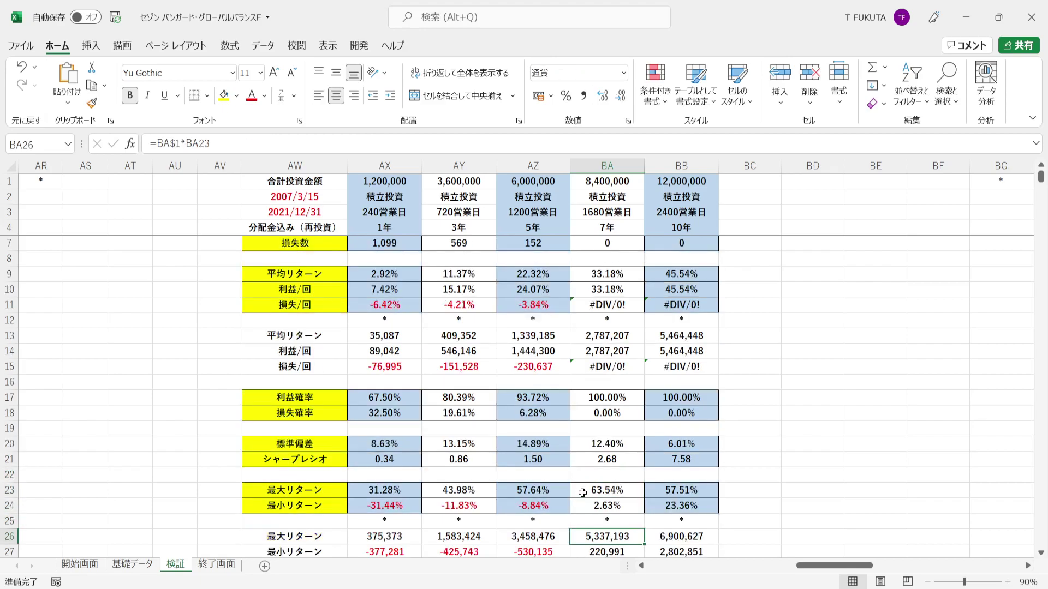
key("Down")
key("Down")
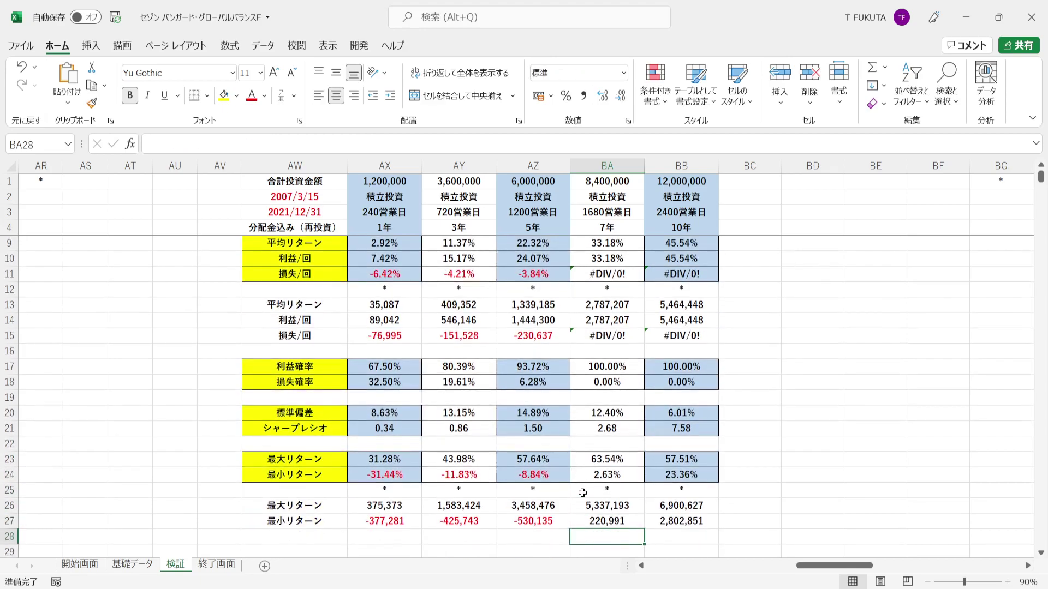
left_click(577, 462)
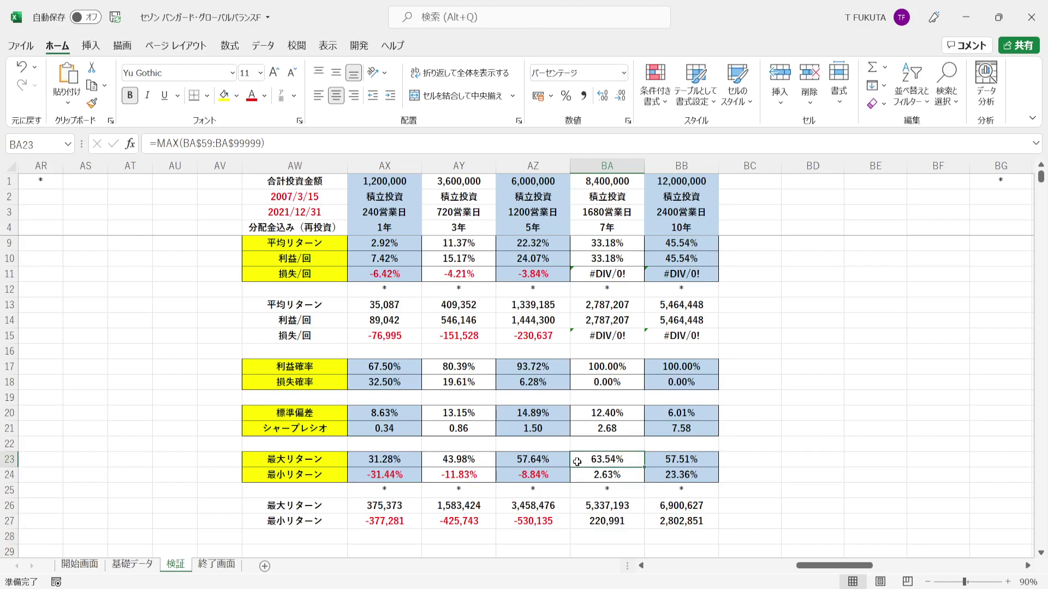
left_click(580, 477)
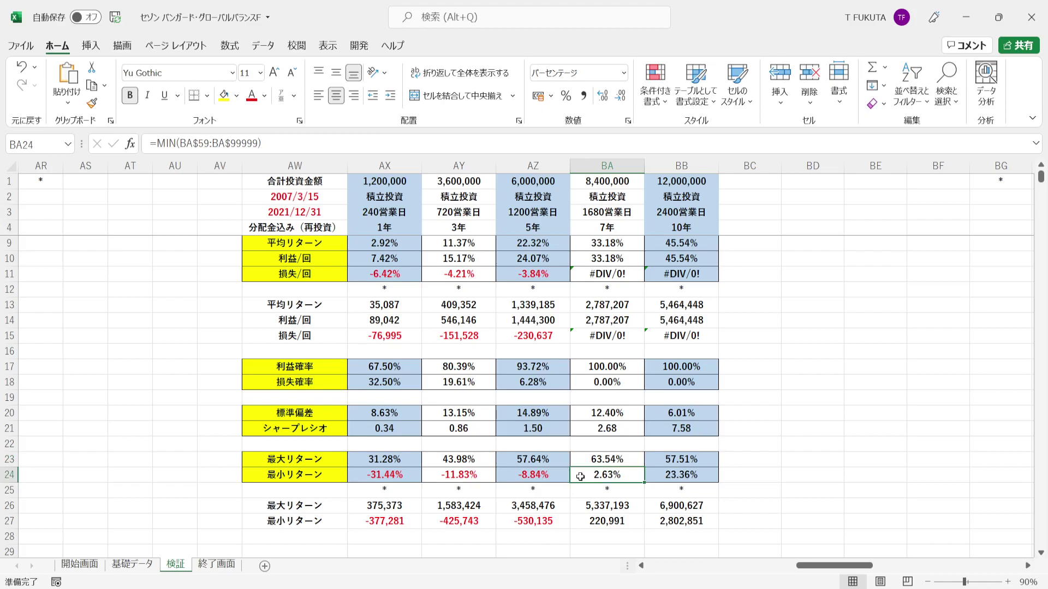
left_click(577, 508)
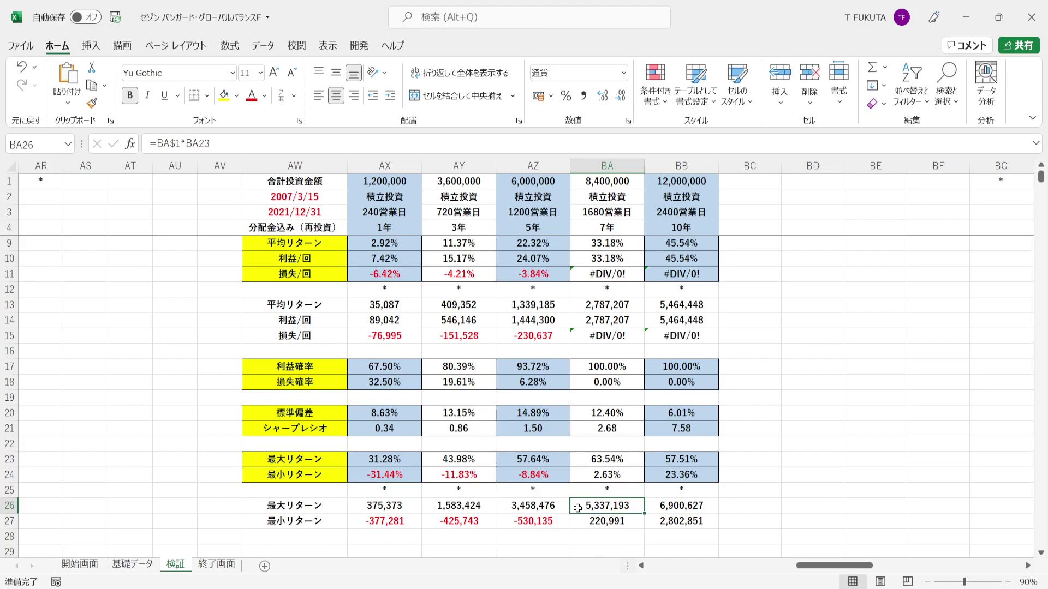
key("Down")
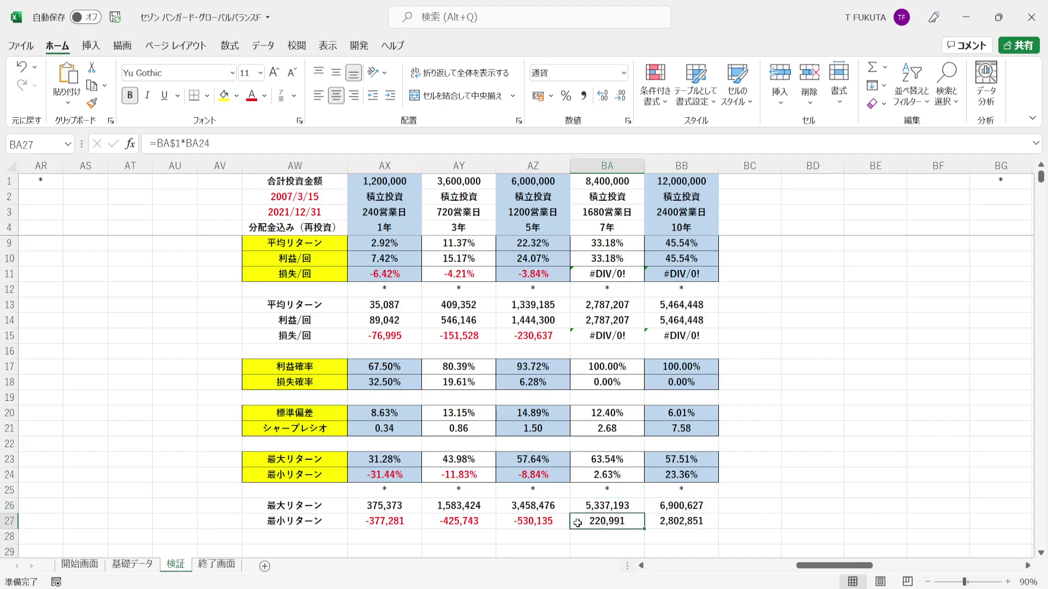
Return to the top of the results and check the 10年 column's サンプル数 in BB5.
left_click(594, 228)
key("ctrl+z")
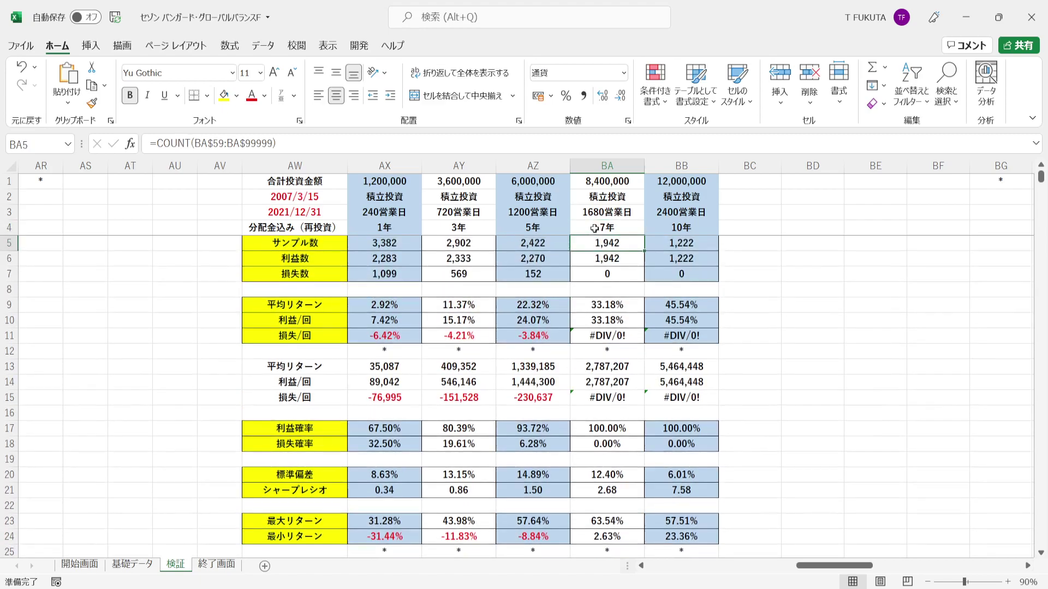
left_click(648, 229)
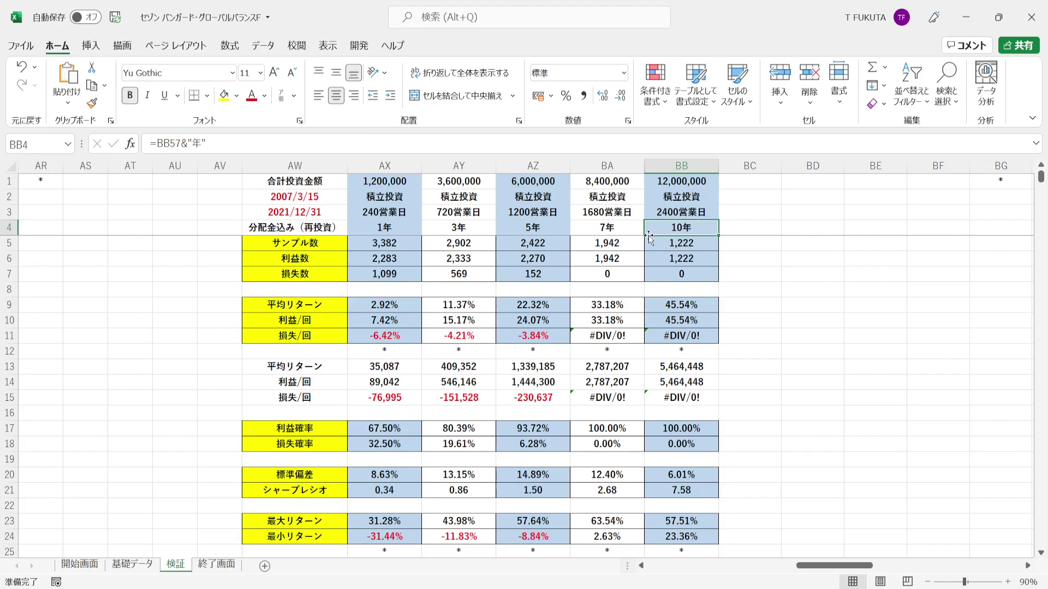
left_click(652, 244)
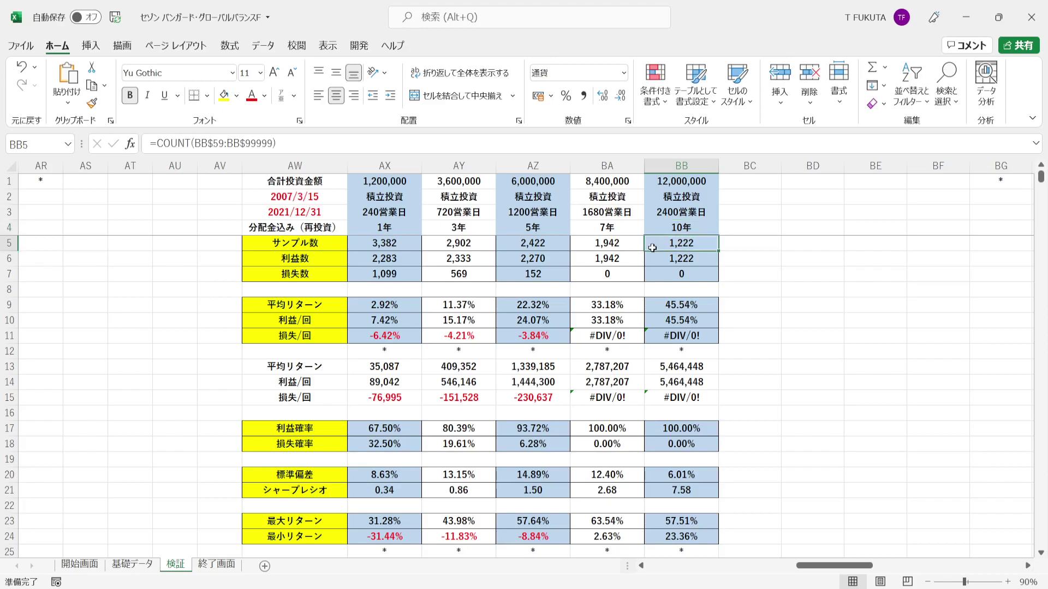
Check the 10年 column's 利益数 and 損失数 in BB6:BB7, and its 平均リターン percentage and amount in BB9 and BB13.
left_click(662, 272)
key("Up")
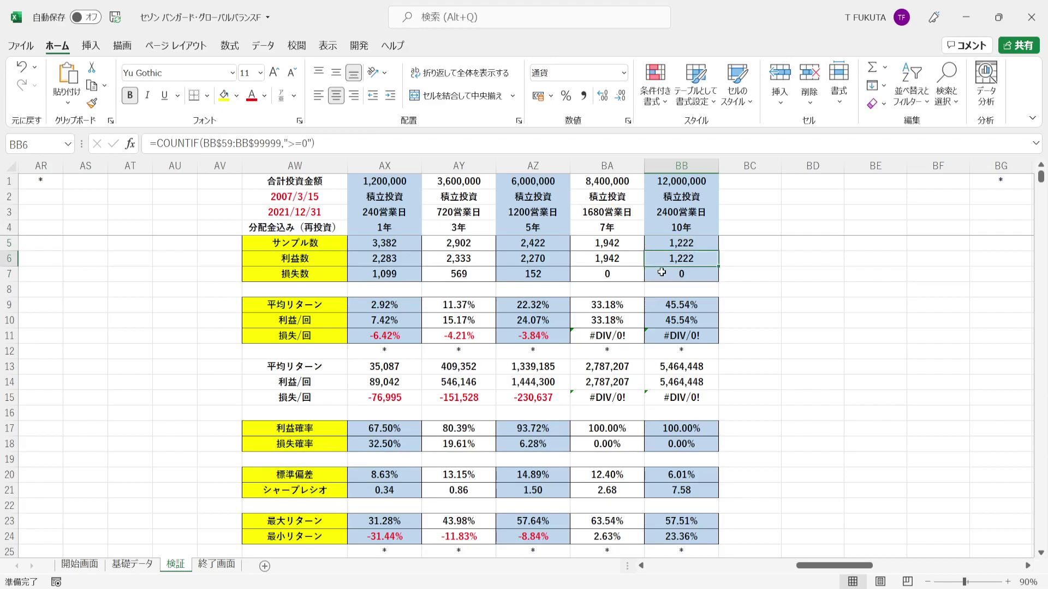
left_click(656, 304)
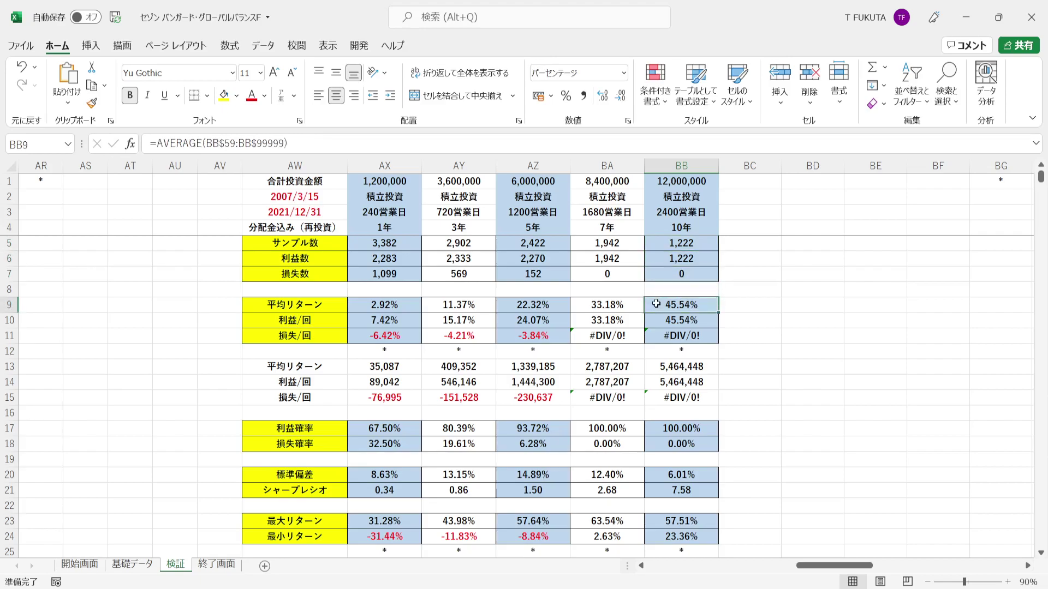
left_click(649, 367)
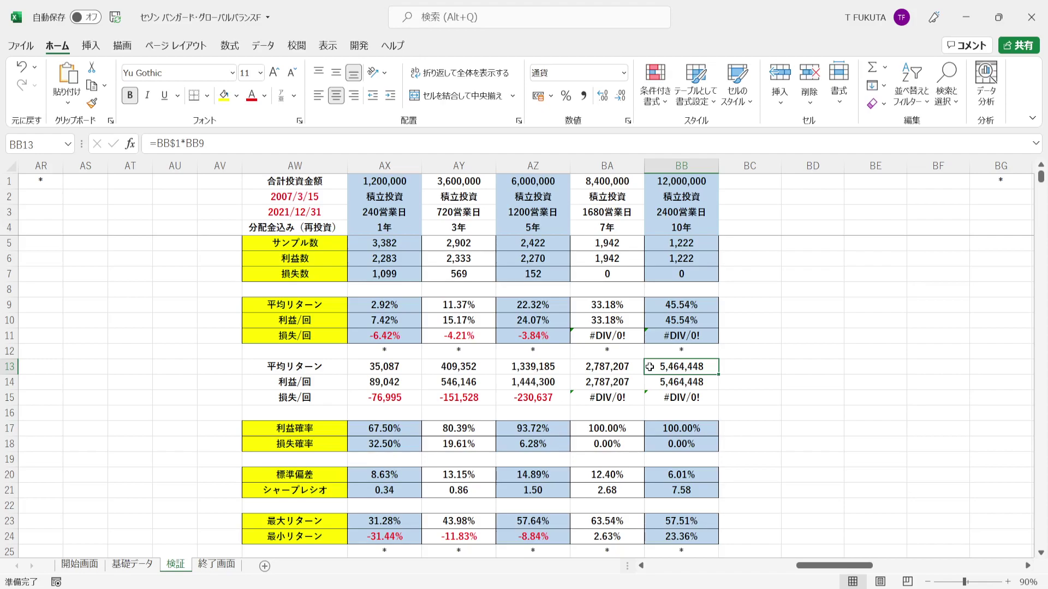
Compare the 10年 column's 標準偏差 in BB20 with its 平均リターン in BB9.
left_click(656, 476)
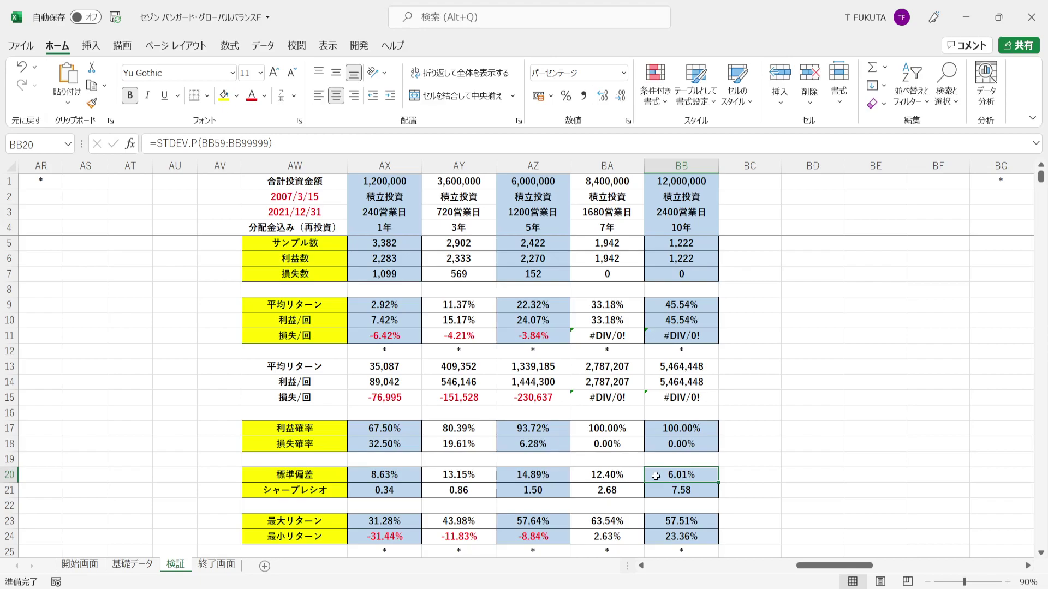
left_click(652, 304)
left_click(652, 478)
Examine the 10年 column's 最大リターン and 最小リターン percentages in BB23:BB24 and the matching amounts in BB26:BB27.
key("Down")
key("Down")
key("Down")
key("Down")
key("Down")
key("Down")
key("Down")
key("Down")
key("Down")
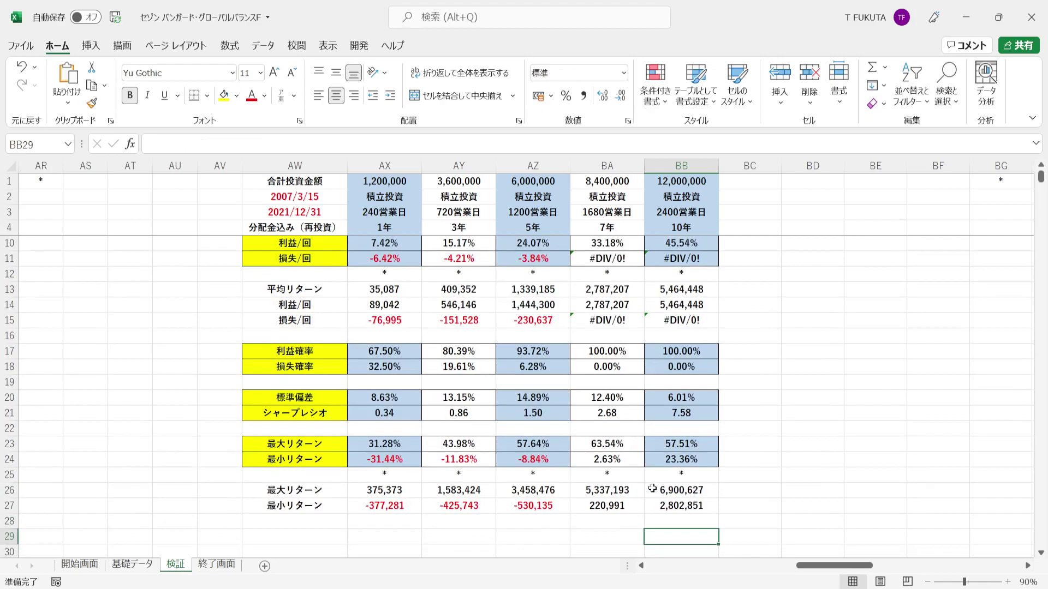
left_click(652, 444)
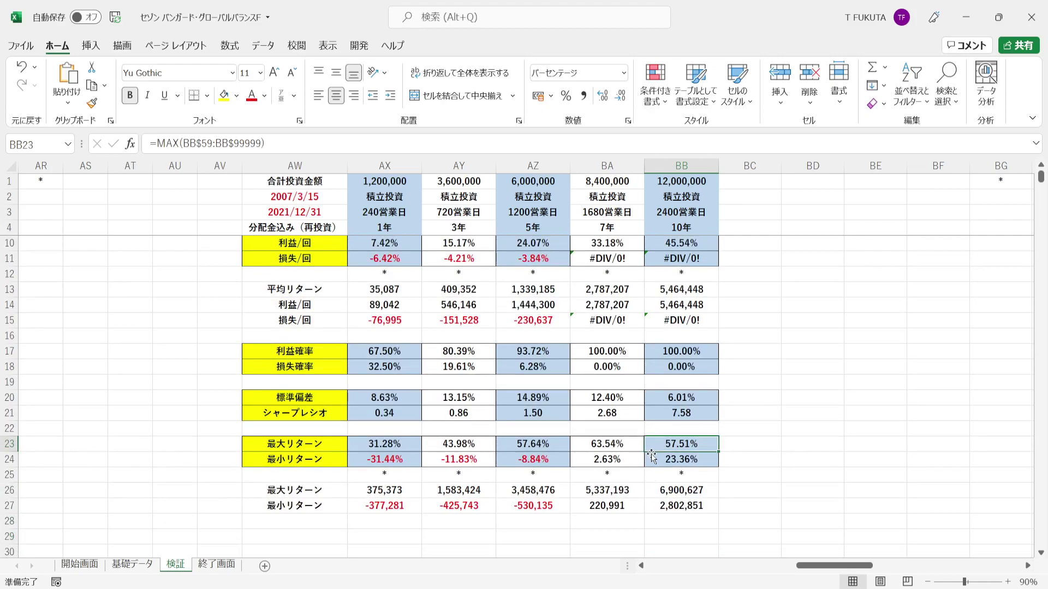
left_click(651, 461)
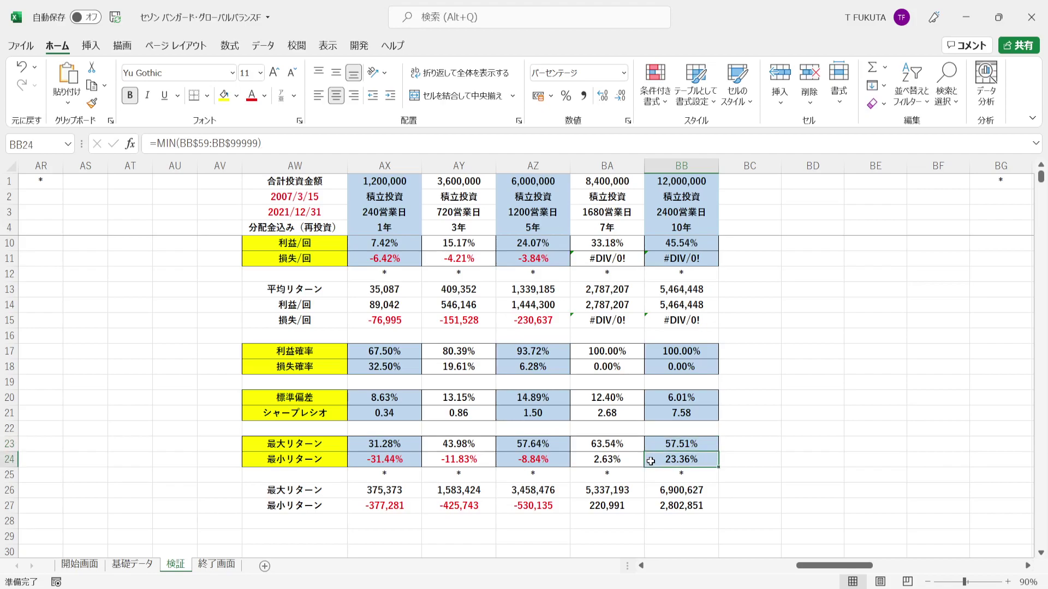
left_click(653, 493)
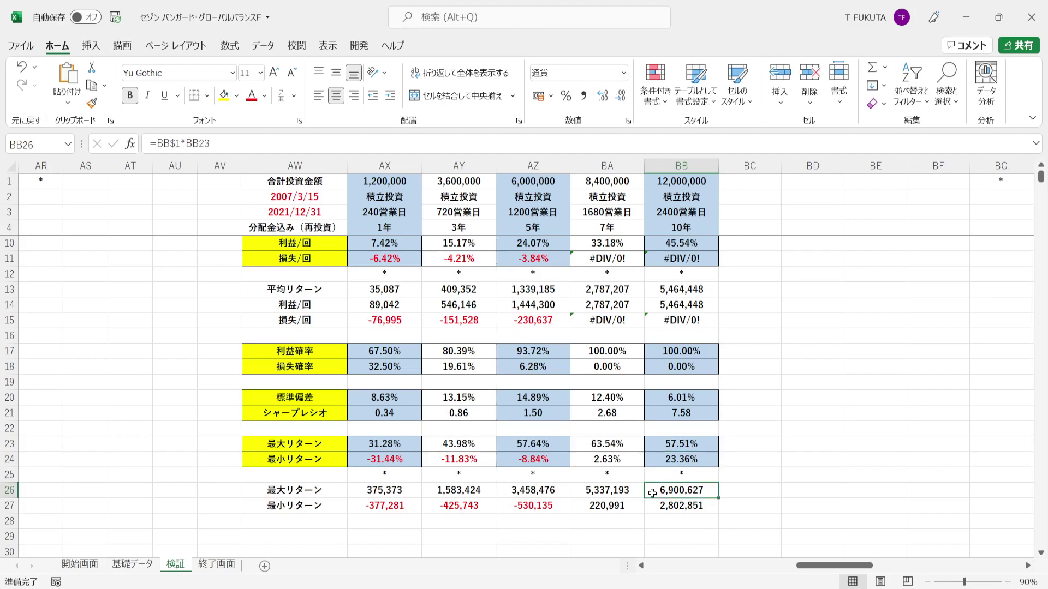
left_click(652, 505)
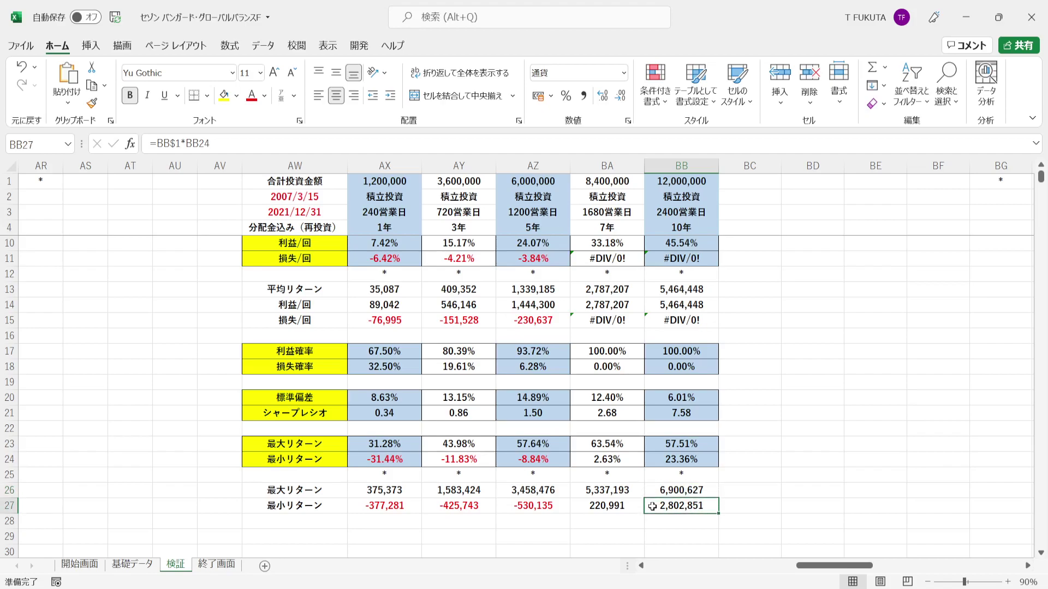
Return to the top of the 積立投資 results and select the period labels from 1年 to 10年 in AX4:BB4.
left_click(663, 228)
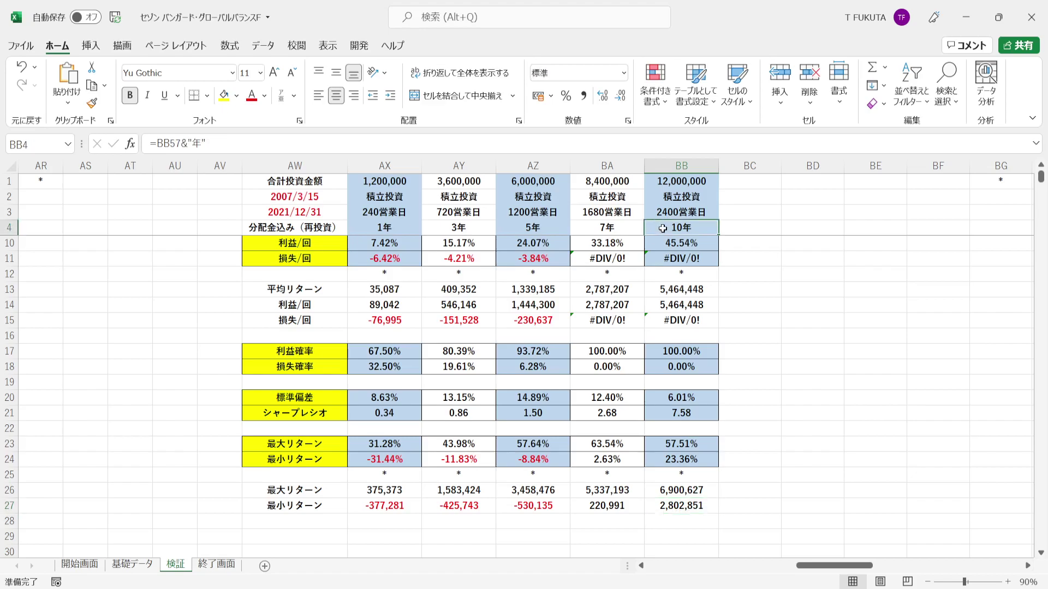
key("Down")
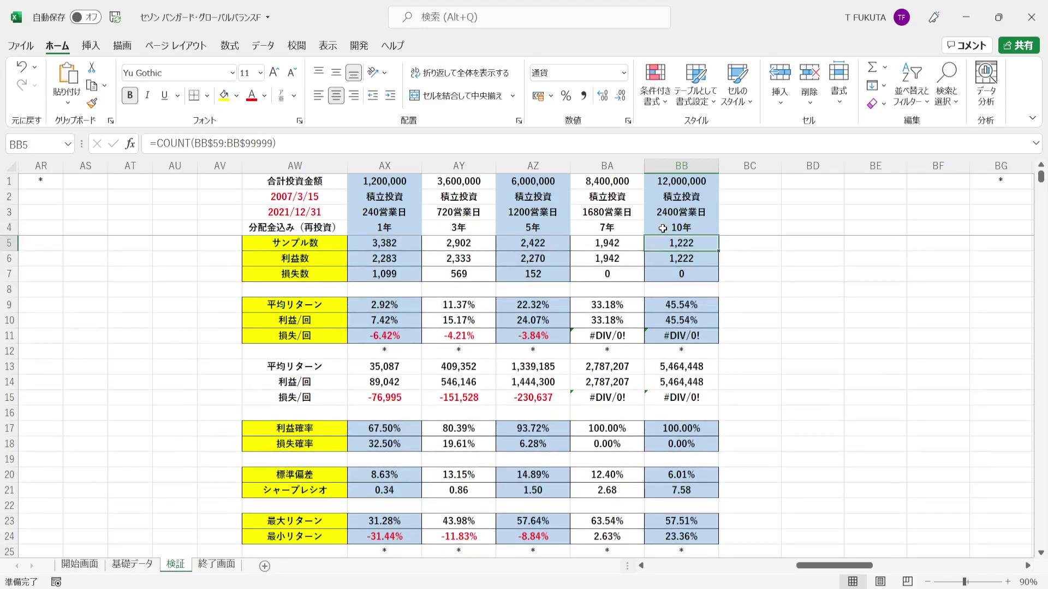
key("Up")
key("Up")
key("Up")
key("Up")
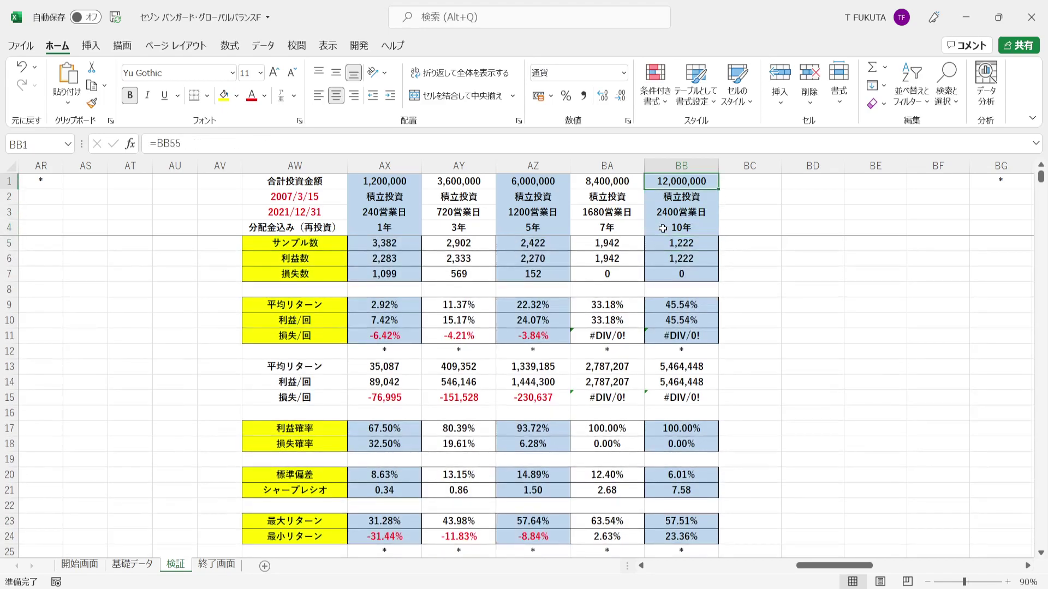
left_click_drag(393, 228, 672, 227)
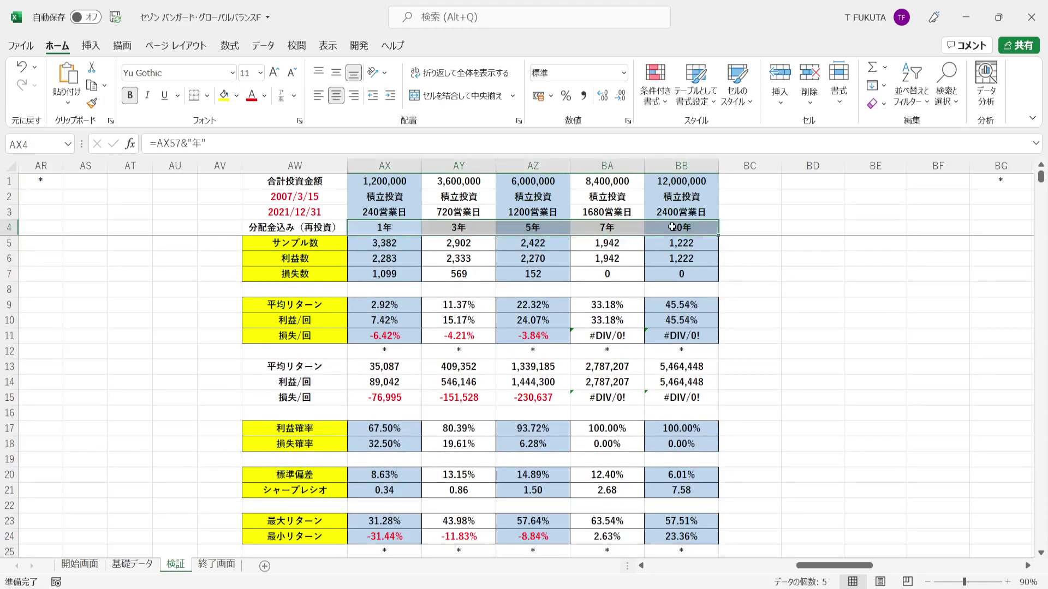
Go to the 一括投資 results block and select its 1年 column, BJ.
left_click(740, 186)
key("ctrl+Right")
key("ctrl+Right")
key("ctrl+Right")
key("ctrl+Right")
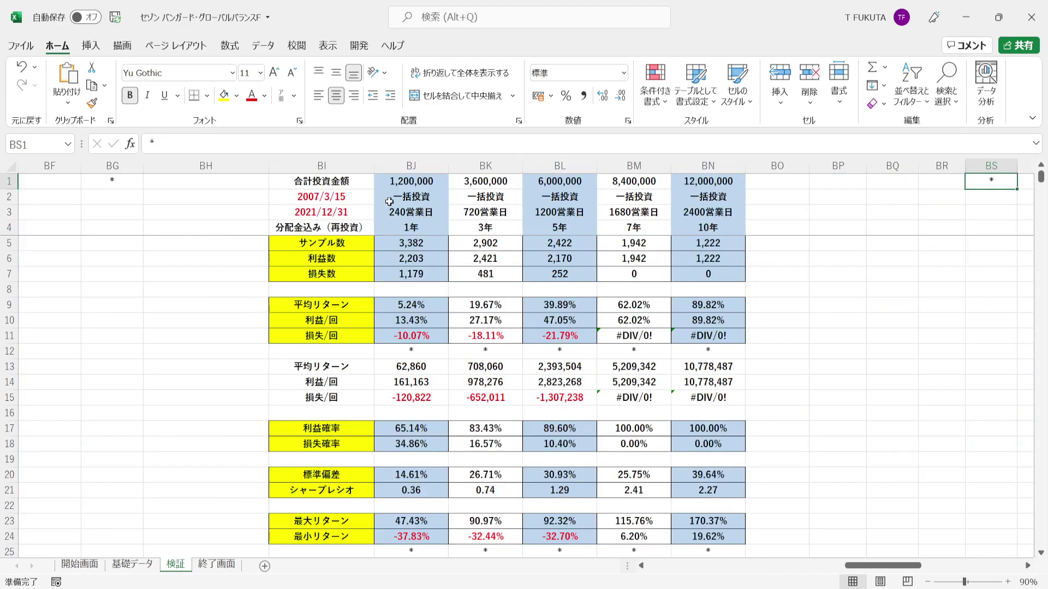
left_click(400, 165)
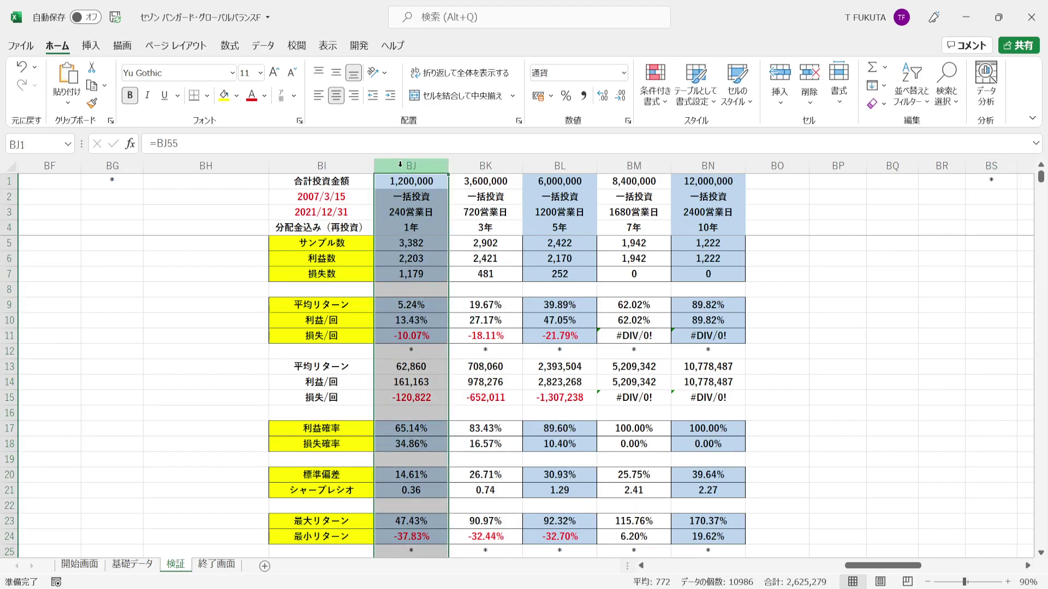
Check the 一括投資 verification dates in BI2:BI3 and the 1年 column's 合計投資金額 and 営業日 period in BJ1 and BJ3.
left_click(363, 199)
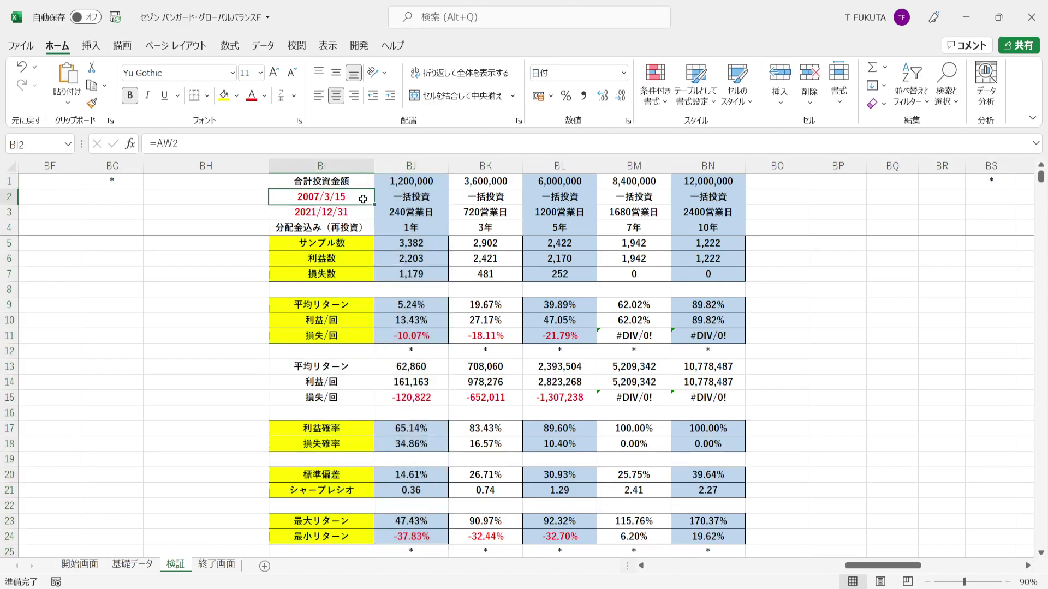
left_click(363, 213)
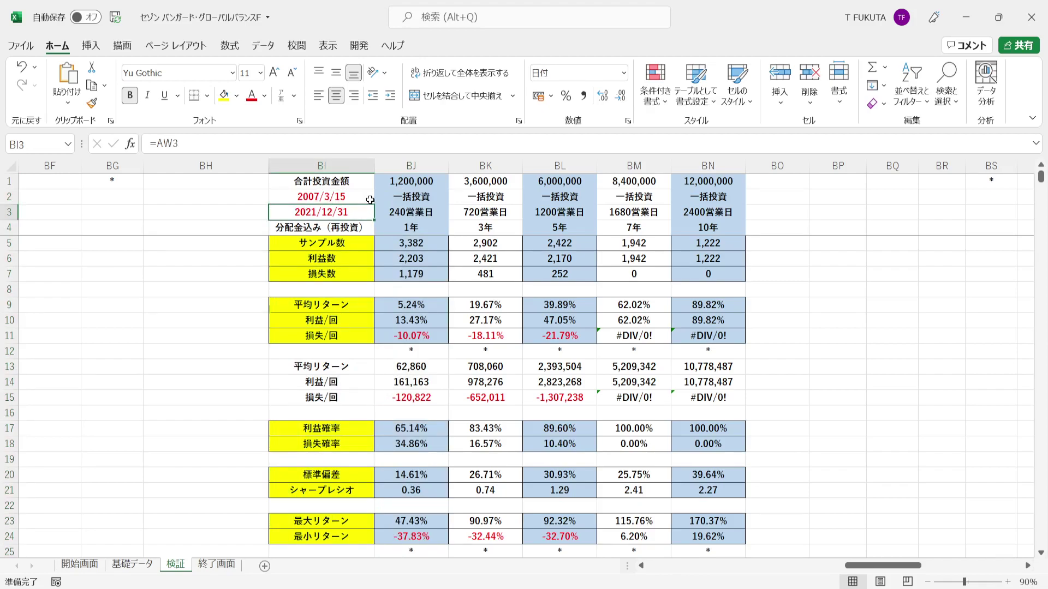
left_click(379, 181)
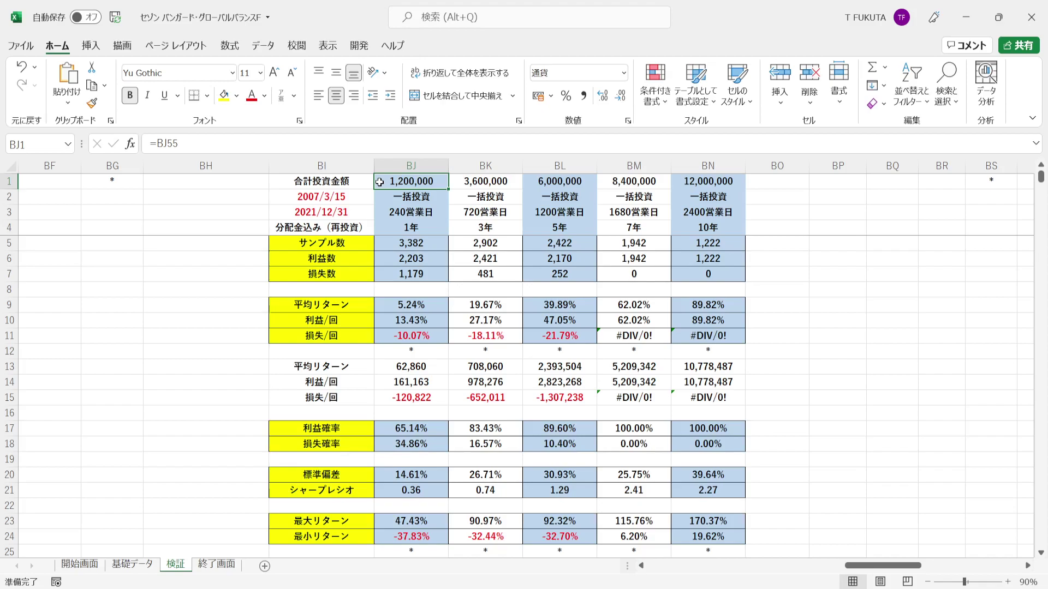
left_click(381, 215)
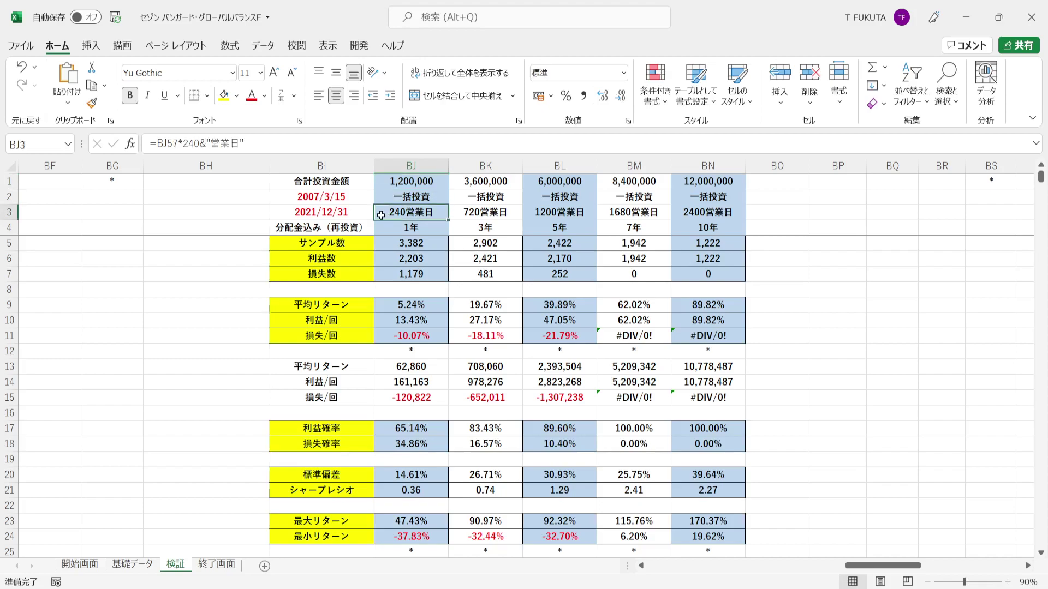
Review the 一括投資 1年 column's サンプル数 in BJ5 and its profit figures in BJ17, BJ6 and BJ10.
left_click(386, 248)
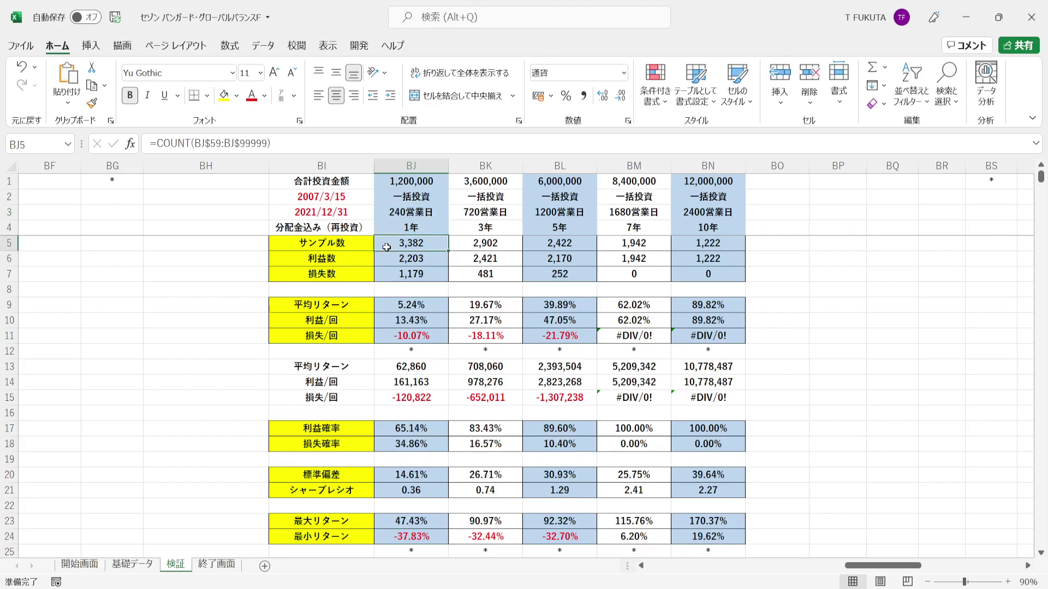
left_click(381, 427)
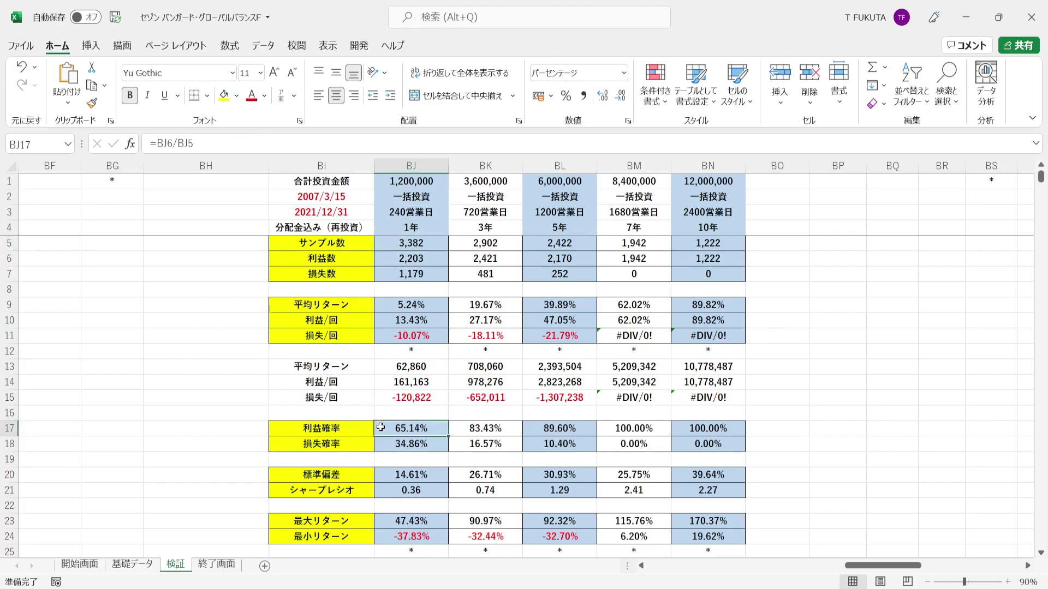
left_click(385, 257)
left_click(380, 320)
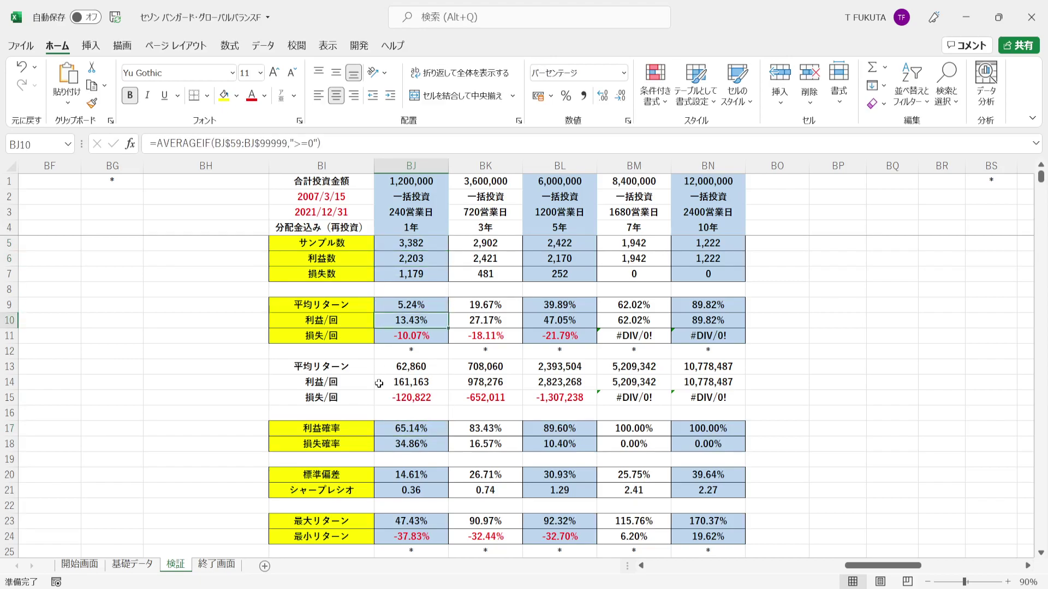
Review the 一括投資 1年 column's 損失確率 in BJ18, 損失数 in BJ7 and 損失/回 in BJ11.
left_click(382, 445)
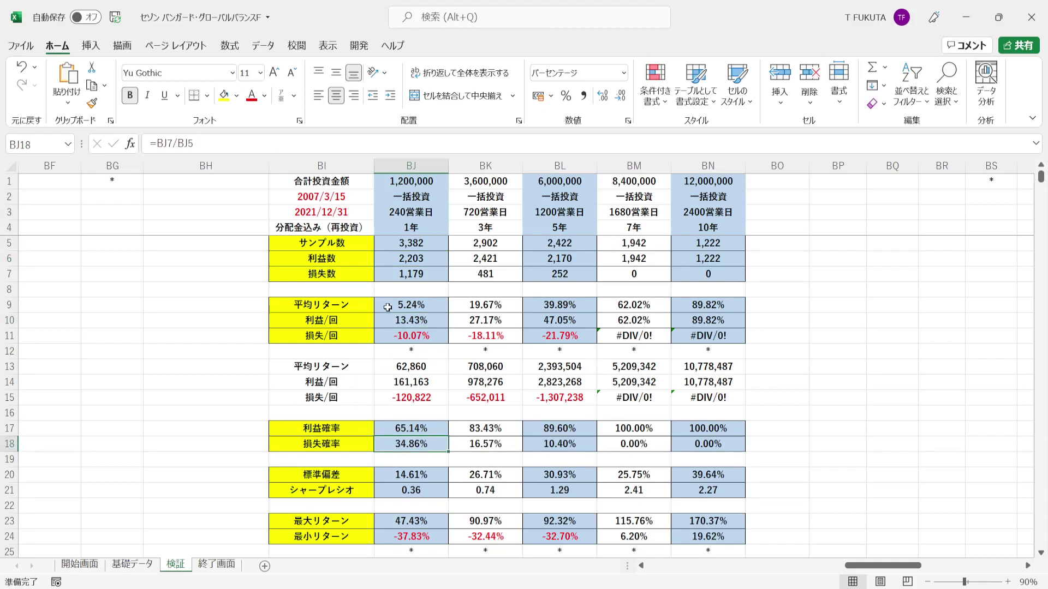
left_click(386, 277)
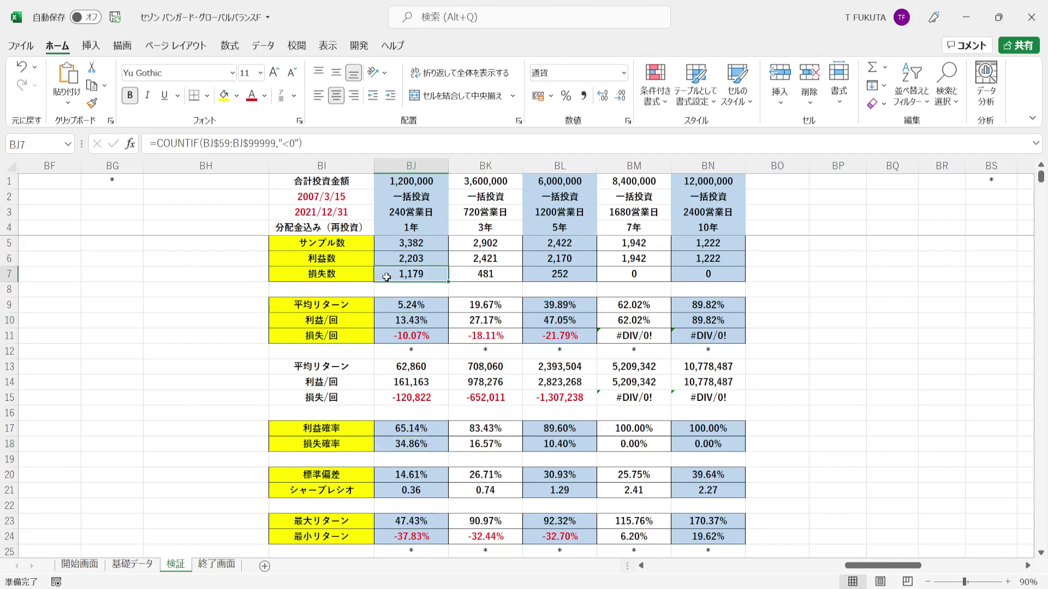
left_click(382, 338)
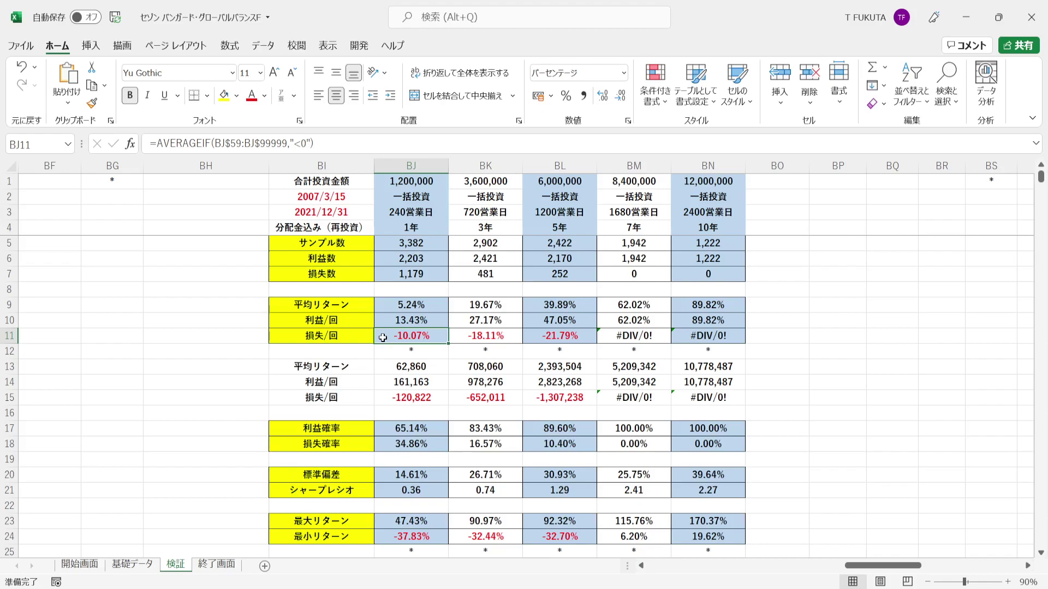
Check the 一括投資 1年 column's 平均リターン in BJ9 and the average, profit and loss amounts in BJ13:BJ15.
left_click(382, 301)
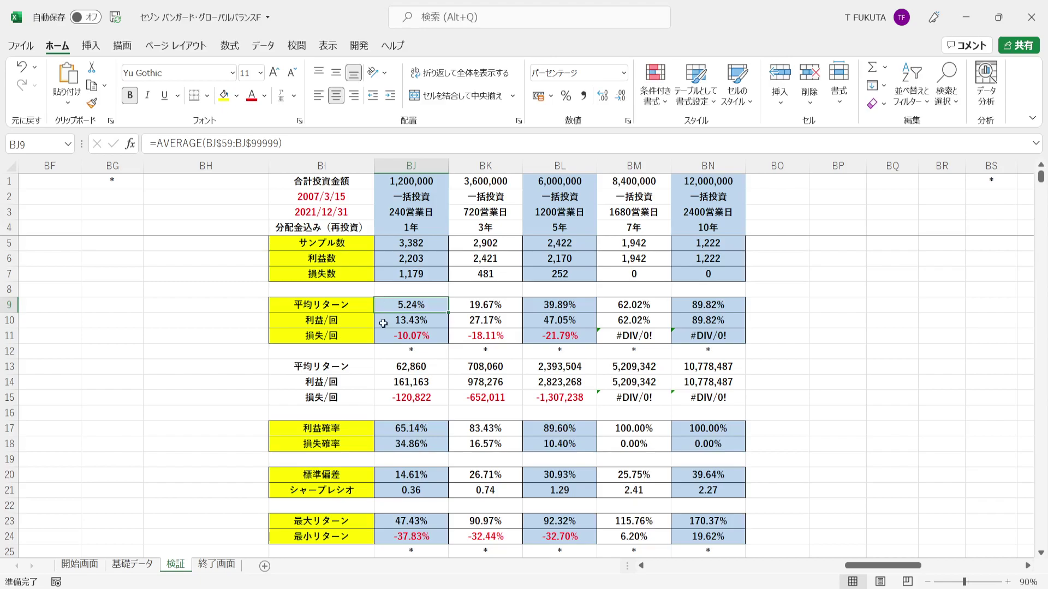
left_click(383, 384)
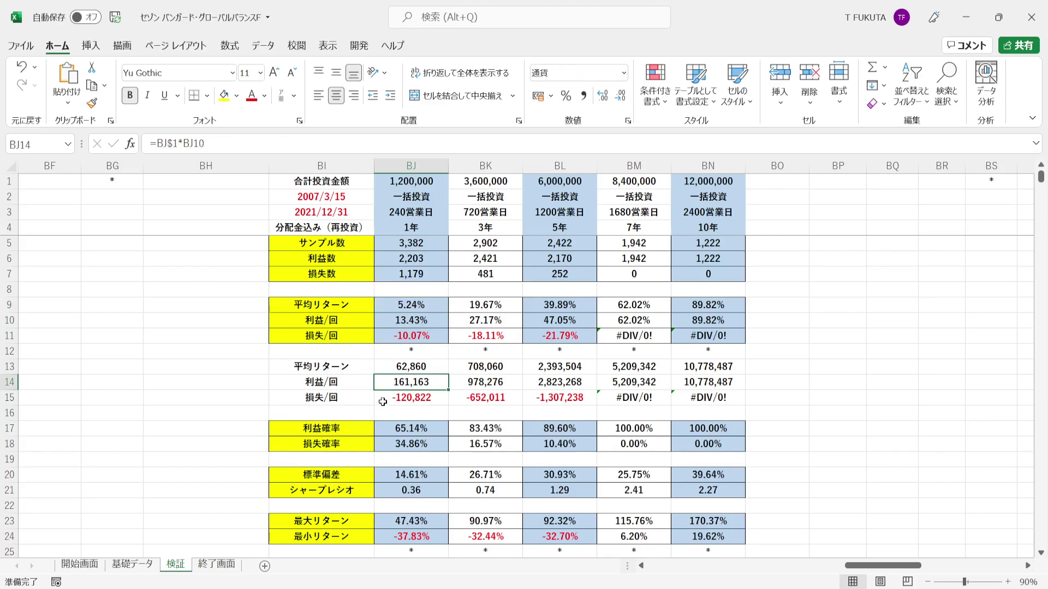
left_click(382, 402)
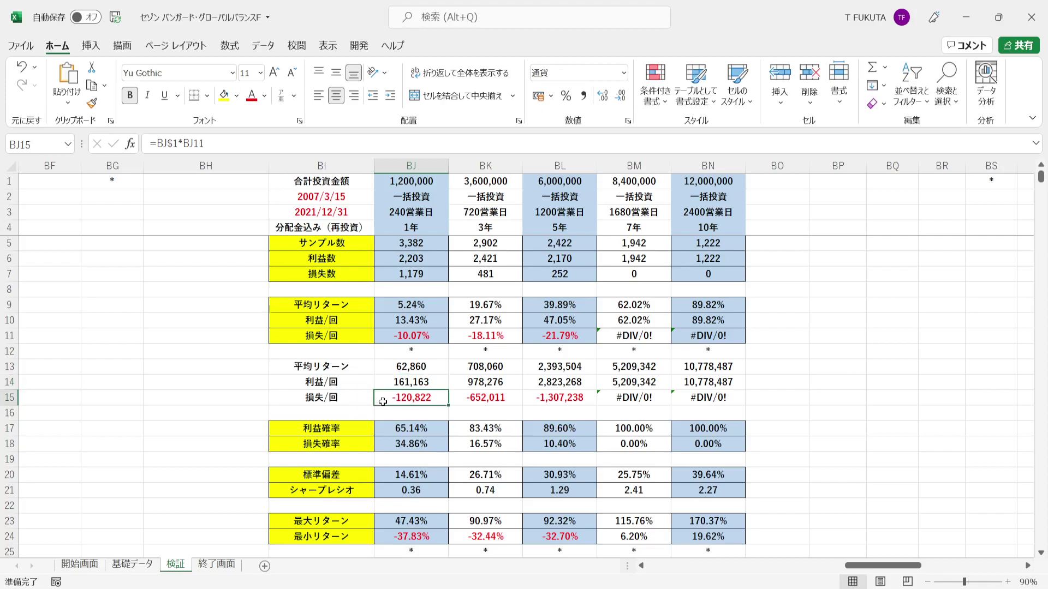
left_click(383, 366)
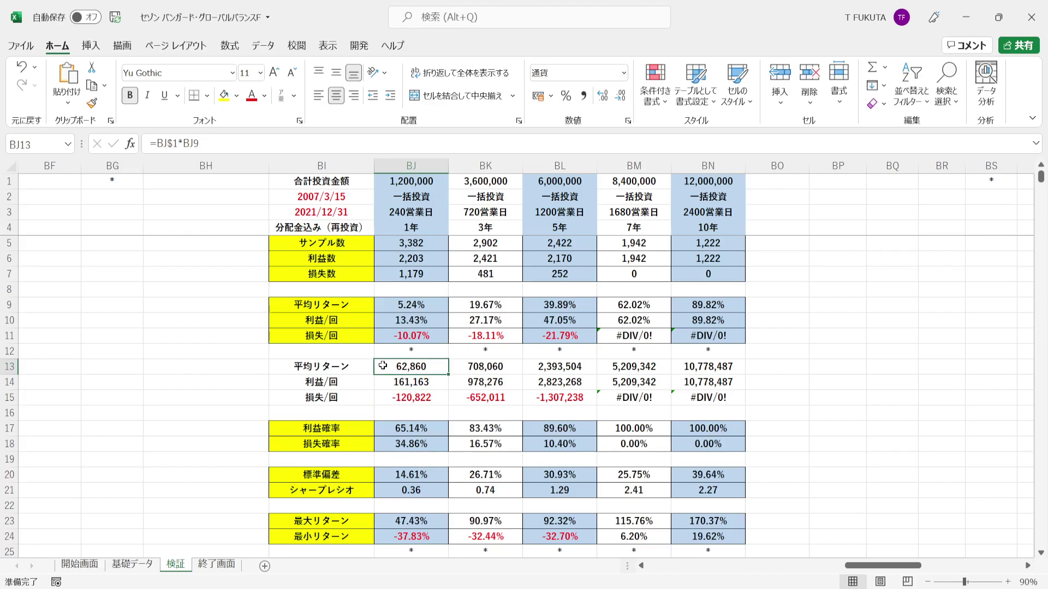
Compare the 一括投資 1年 column's 標準偏差 in BJ20 with its 平均リターン in BJ9.
left_click(383, 475)
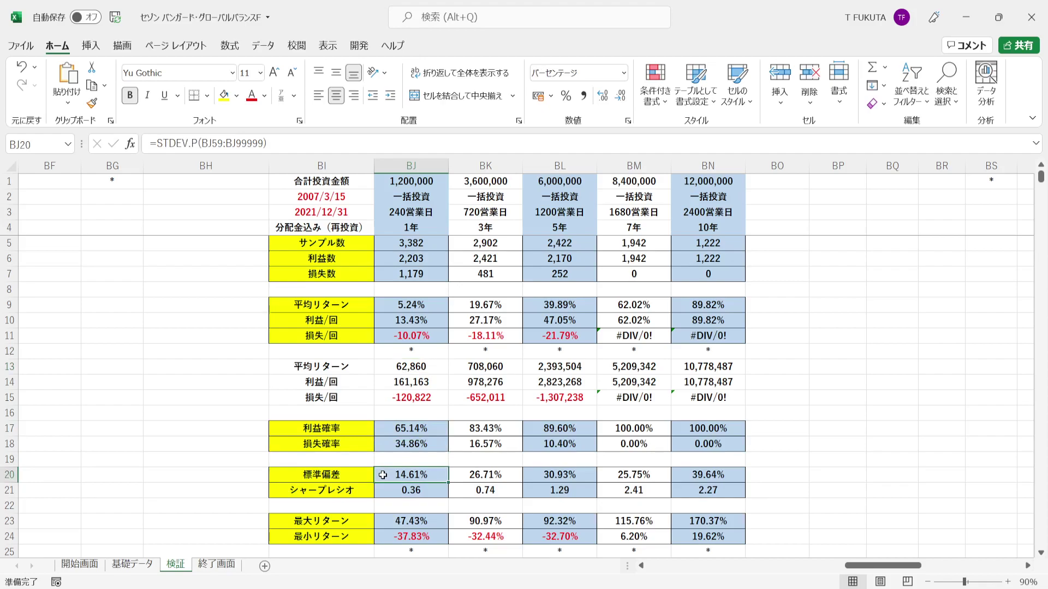
left_click(384, 307)
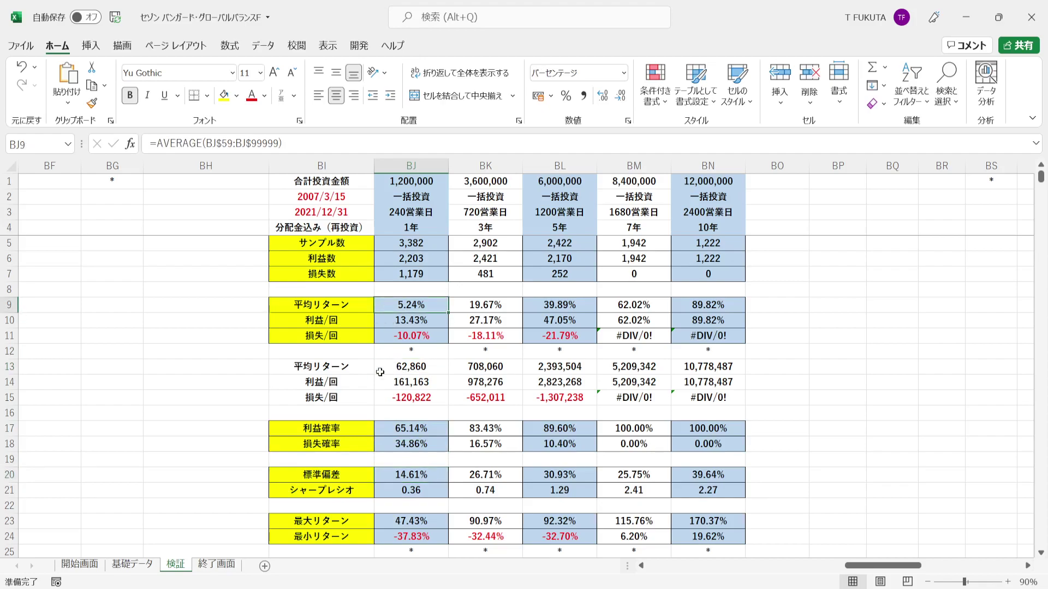
left_click(384, 477)
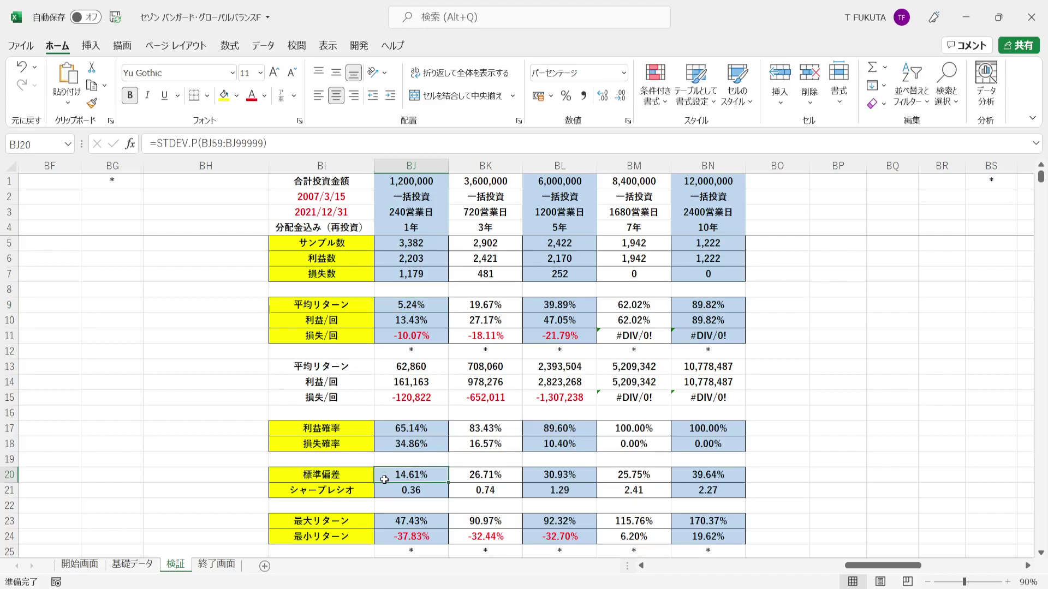
Check the 一括投資 1年 column's シャープレシオ in BJ21.
key("Down")
key("Down")
key("Down")
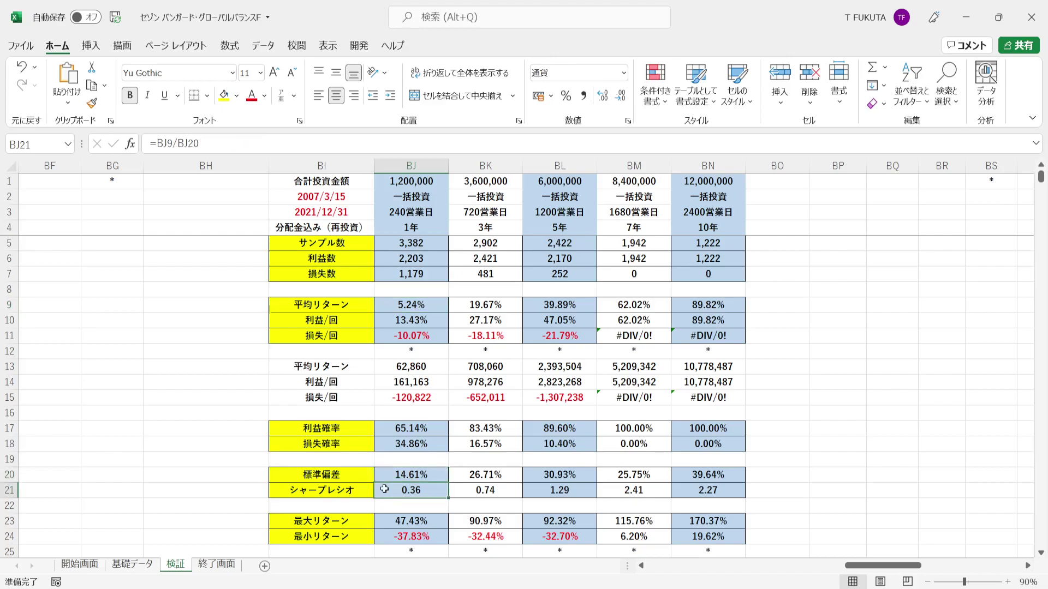
Review the 一括投資 1年 column's 最大リターン and 最小リターン as percentages in BJ23:BJ24 and as amounts in BJ26:BJ27.
key("Down")
key("Down")
key("Down")
key("Down")
key("Down")
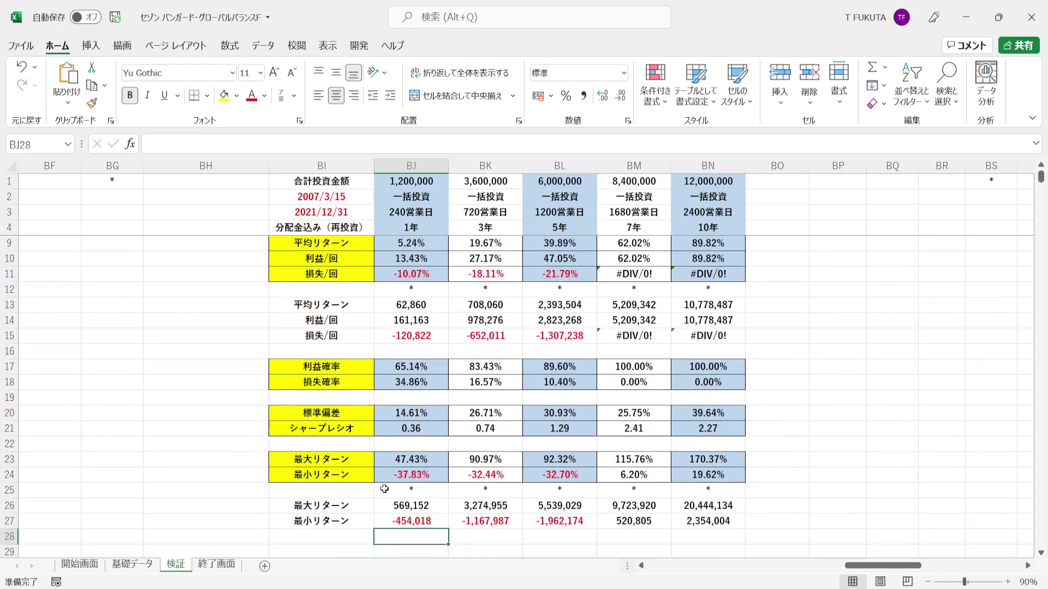
left_click(382, 461)
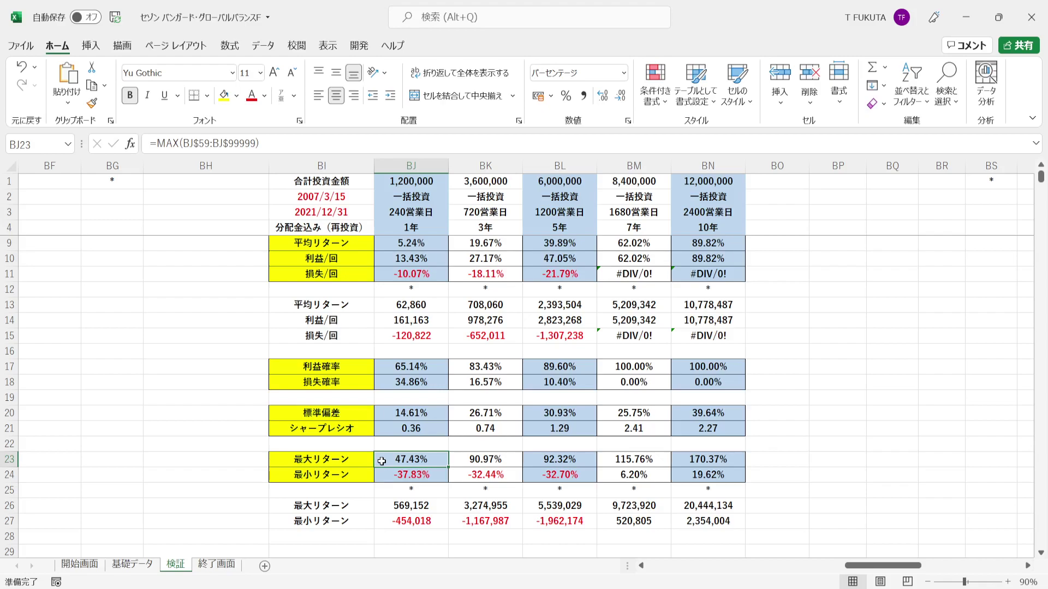
key("Down")
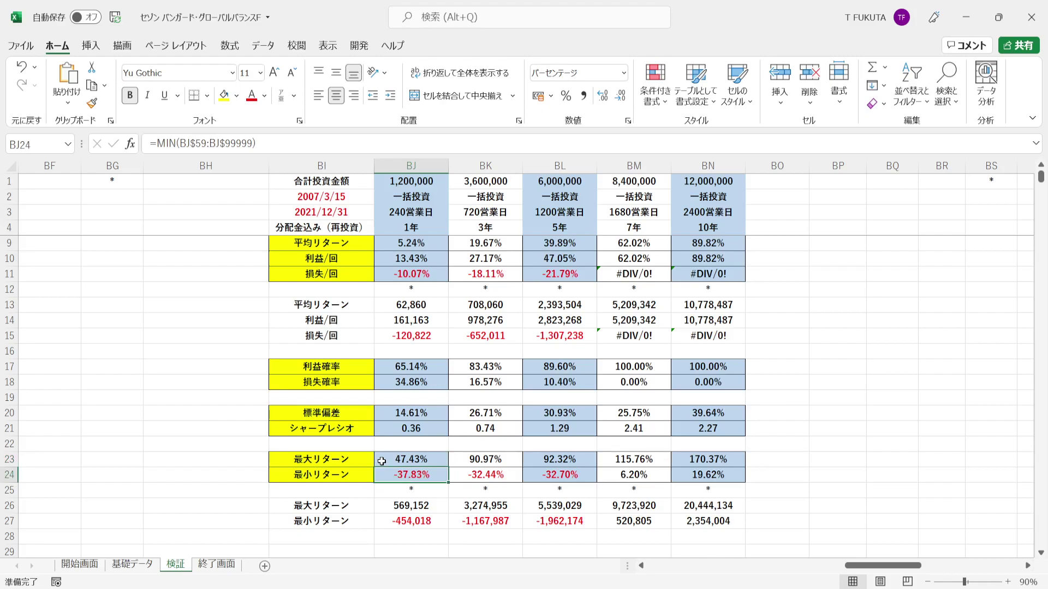
left_click(383, 508)
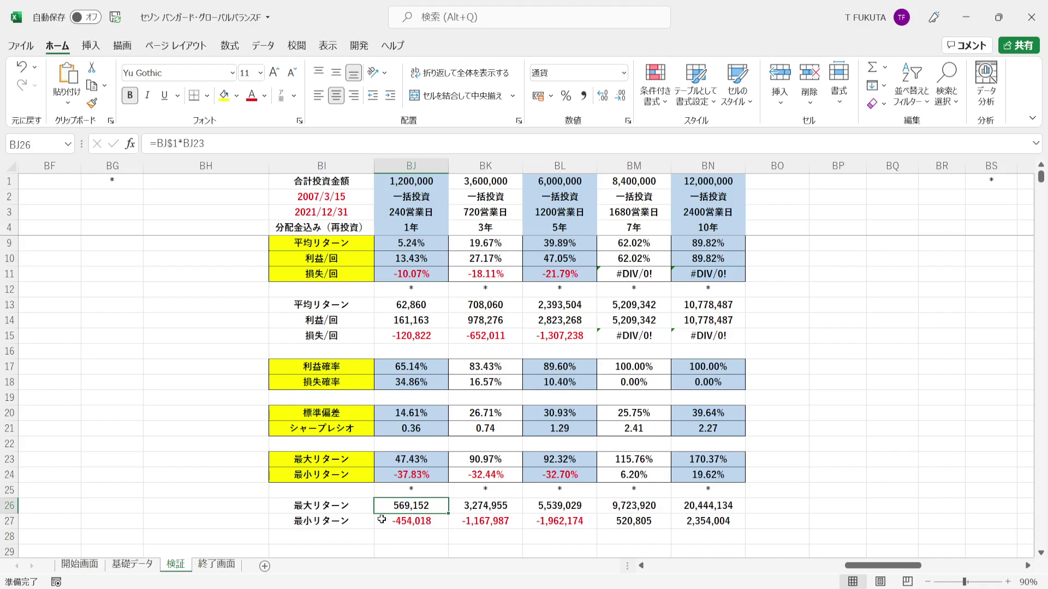
left_click(382, 520)
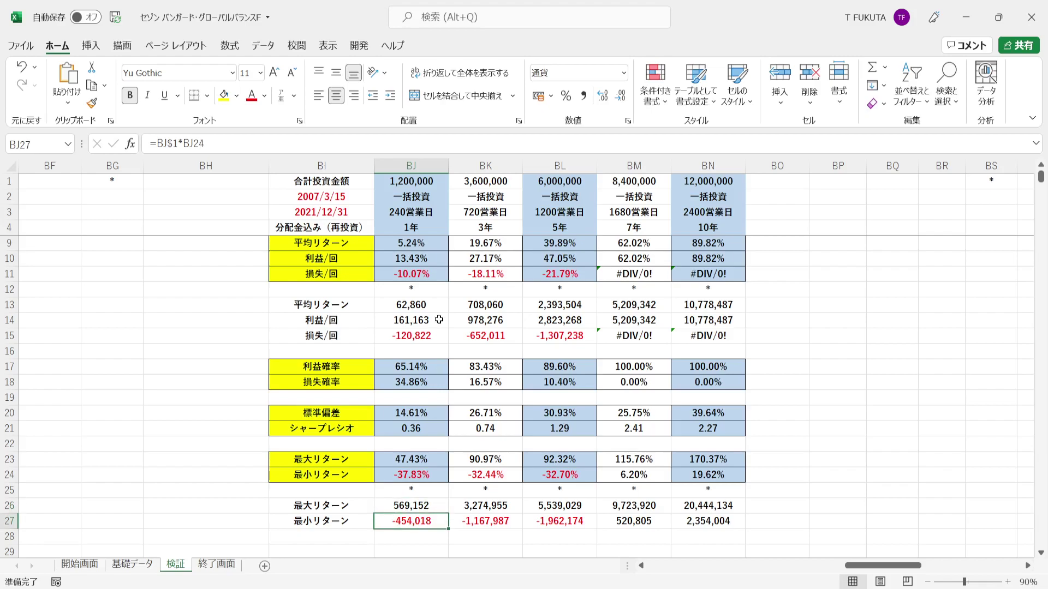
Return to the top of the table and review the 一括投資 3年 column's period, 合計投資金額 and 営業日 headings in BK4, BK1 and BK3.
left_click(436, 234)
key("ctrl+shift+9")
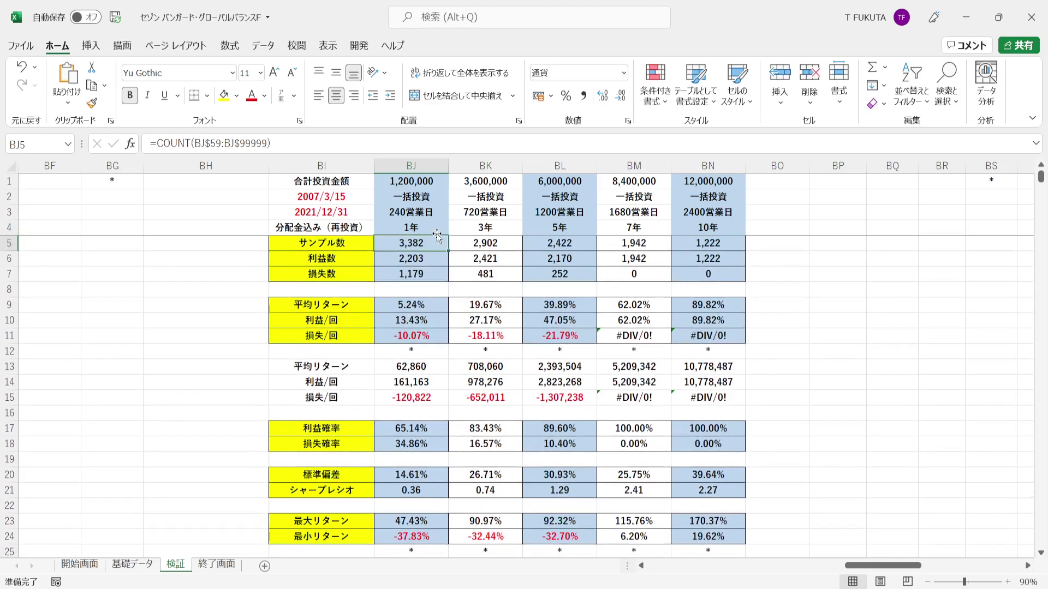
left_click(454, 226)
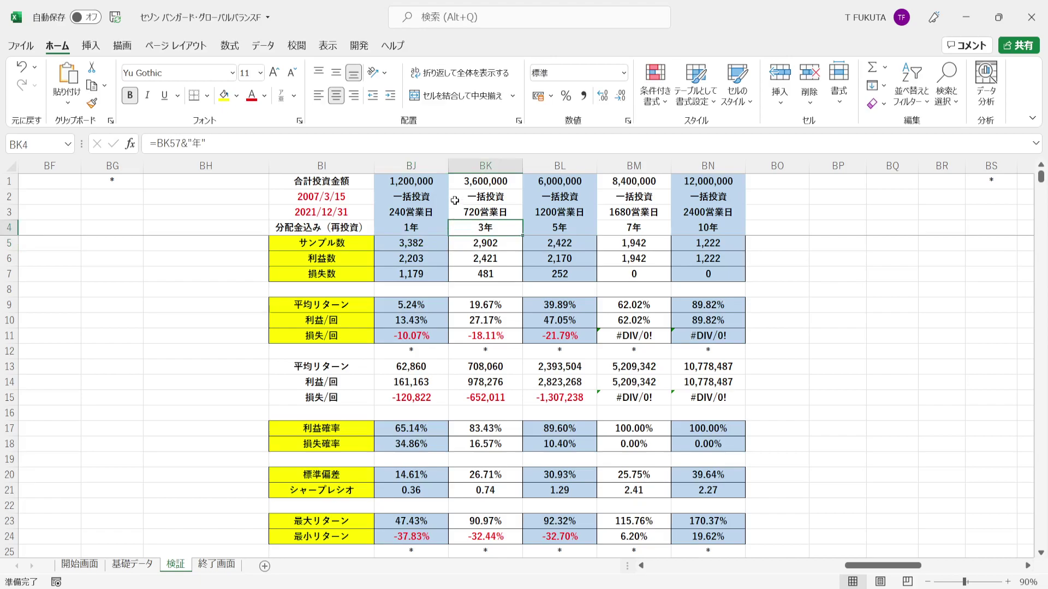
left_click(455, 183)
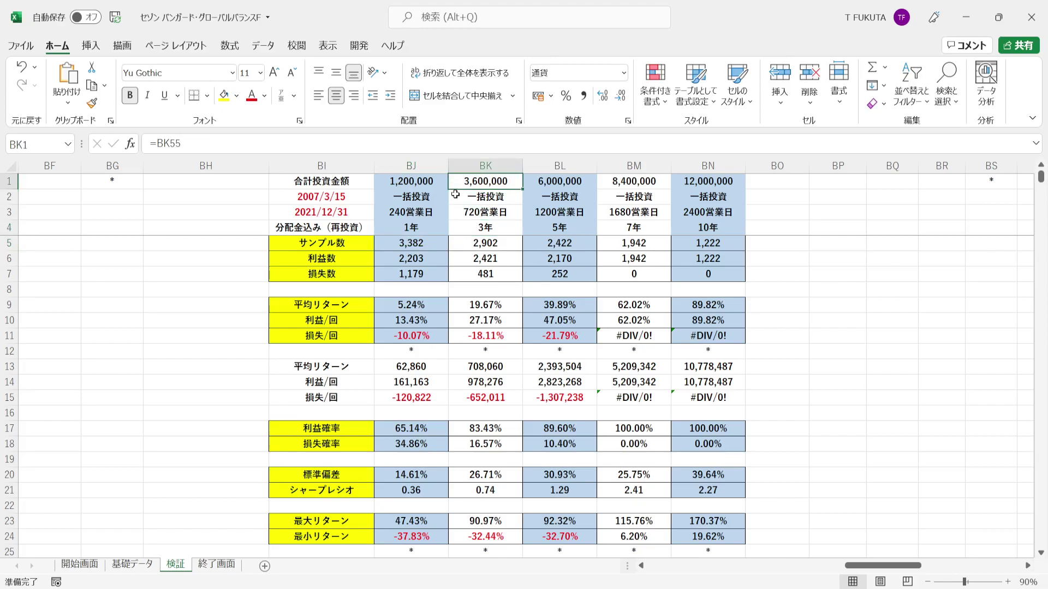
left_click(457, 213)
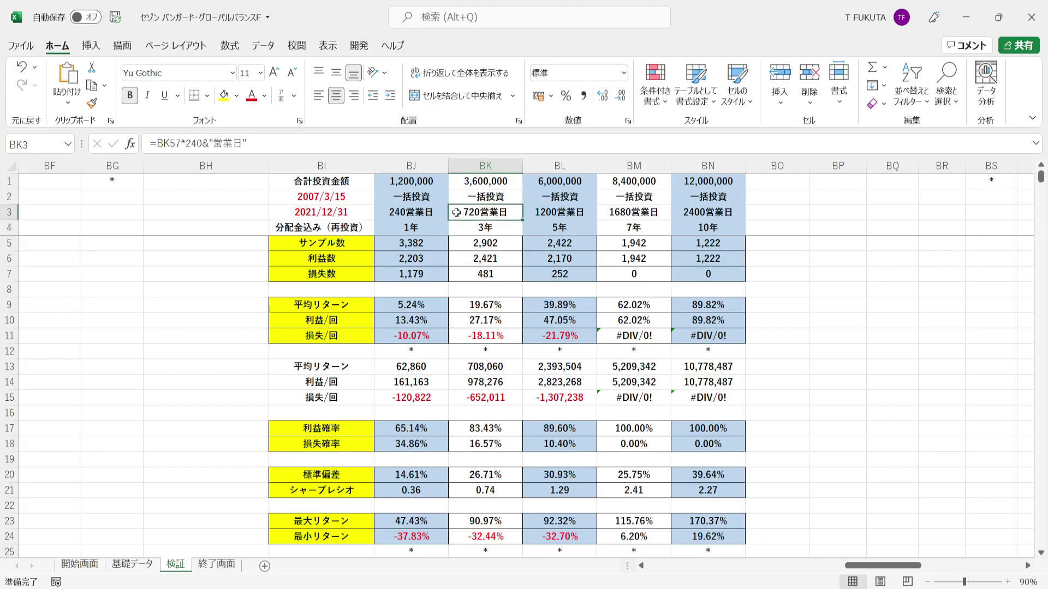
Review the 一括投資 3年 column's サンプル数 in BK5 and its profit figures in BK17, BK6 and BK10.
left_click(458, 244)
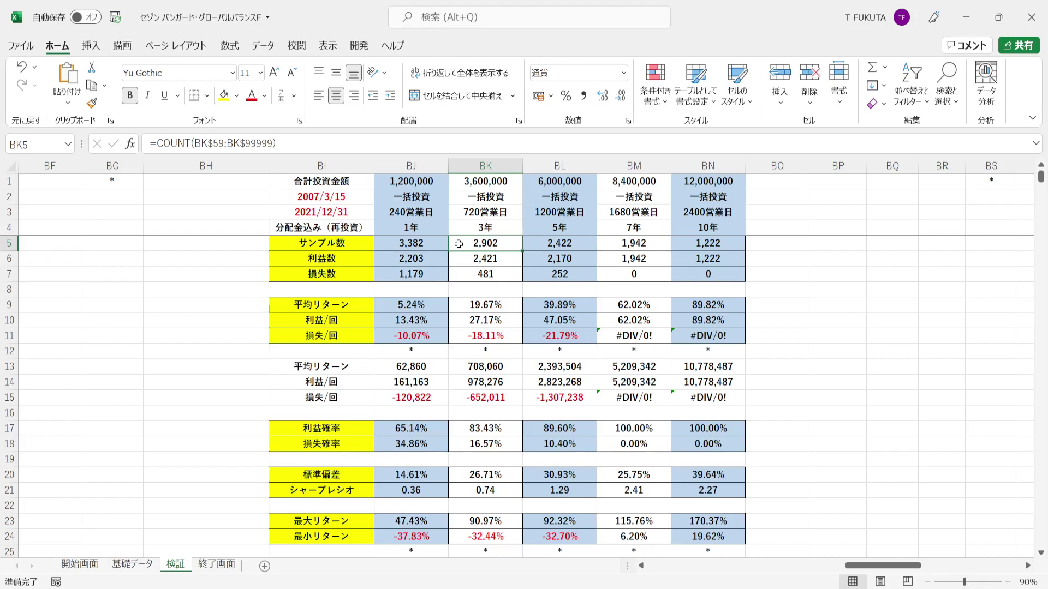
left_click(461, 429)
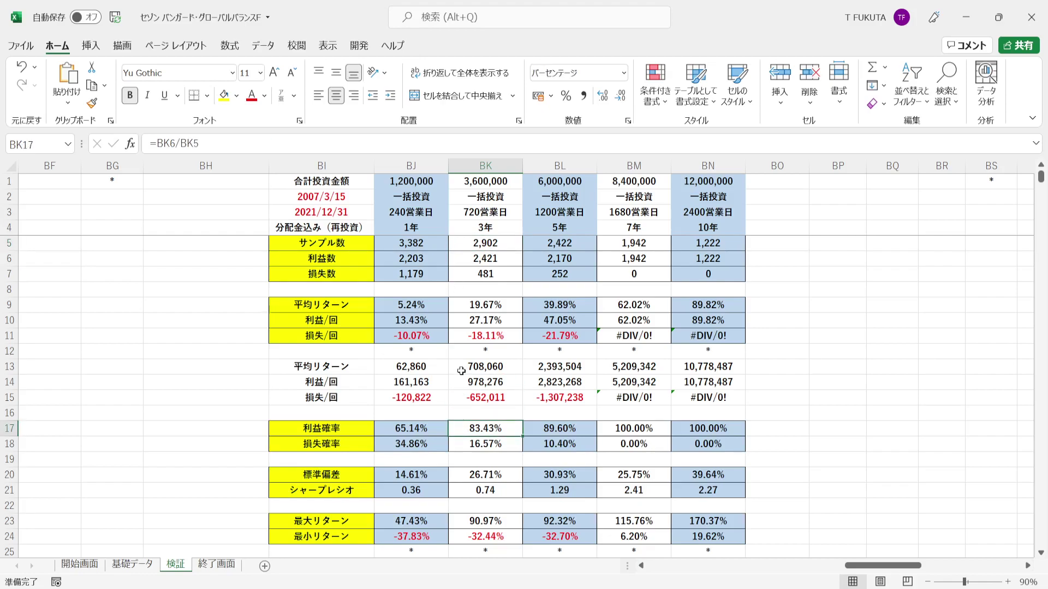
left_click(460, 259)
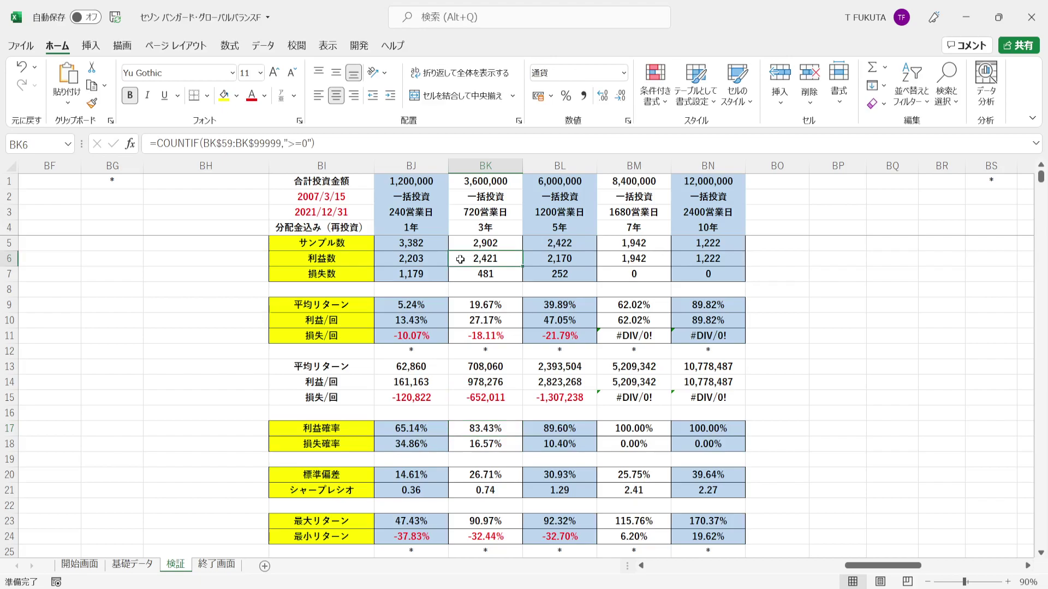
left_click(459, 320)
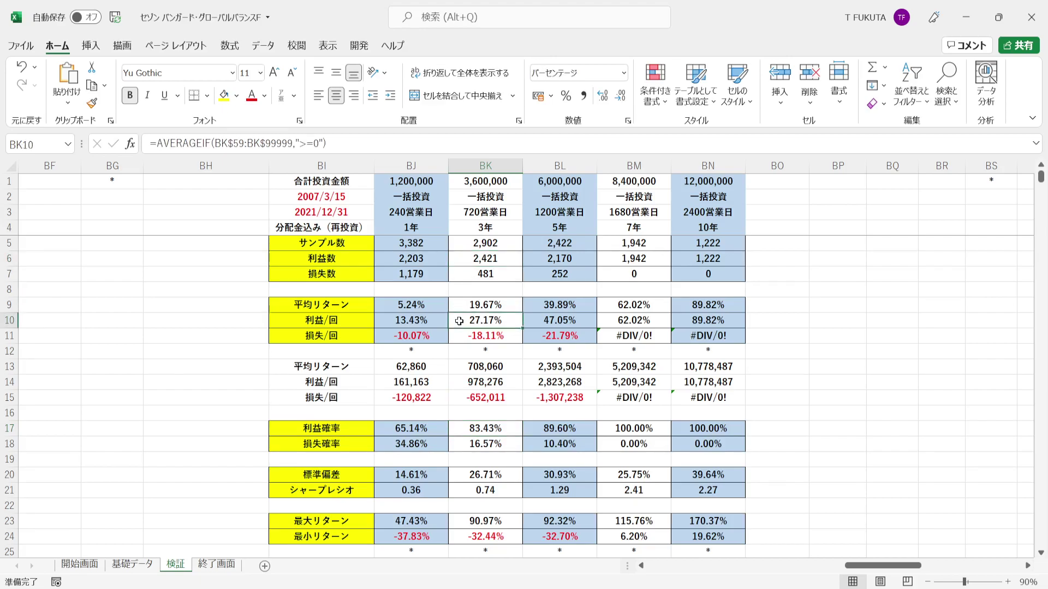
Review the 一括投資 3年 column's 損失確率 in BK18, 損失数 in BK7 and 損失/回 in BK11.
left_click(459, 443)
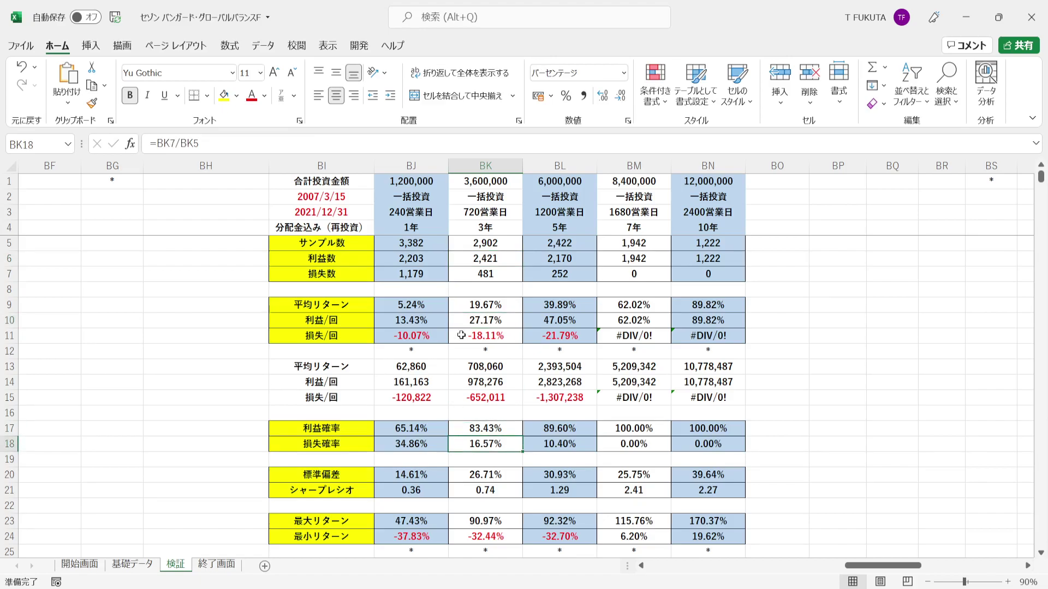
left_click(459, 270)
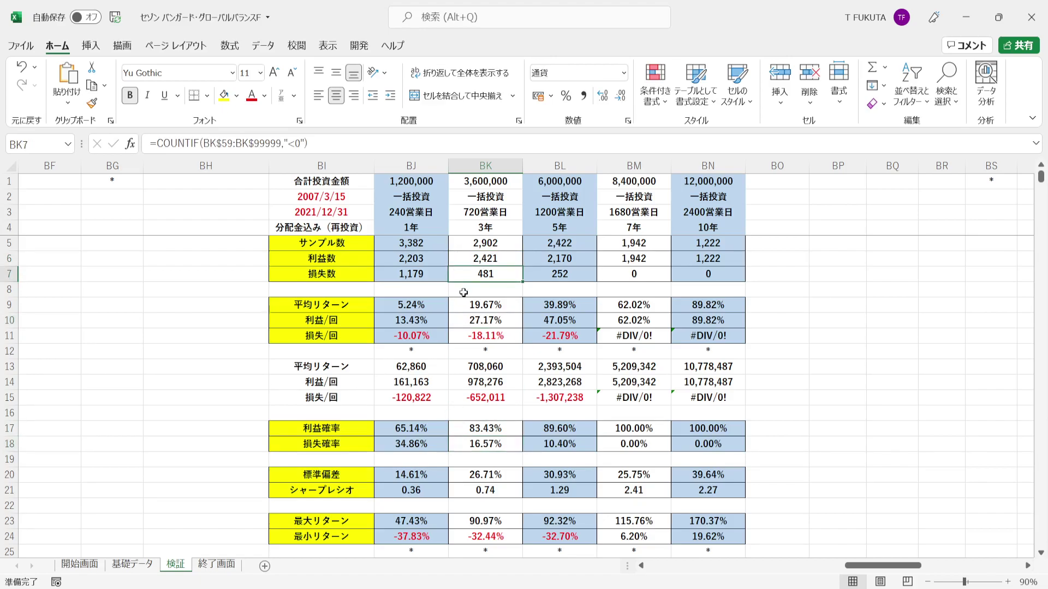
left_click(458, 336)
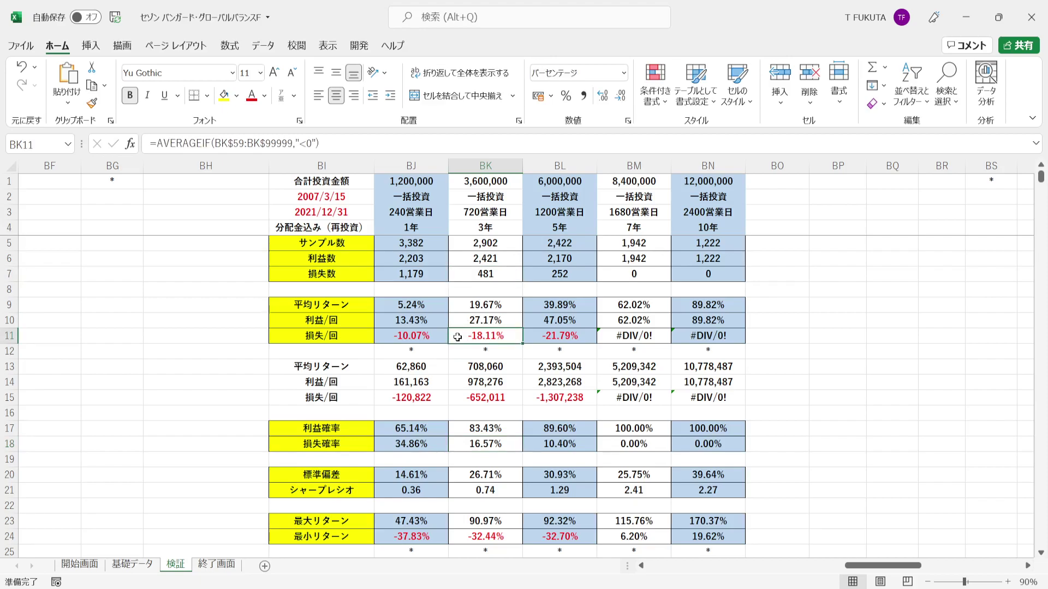
Check the 一括投資 3年 column's 平均リターン in BK9 and the average, profit and loss amounts in BK13:BK15.
left_click(457, 304)
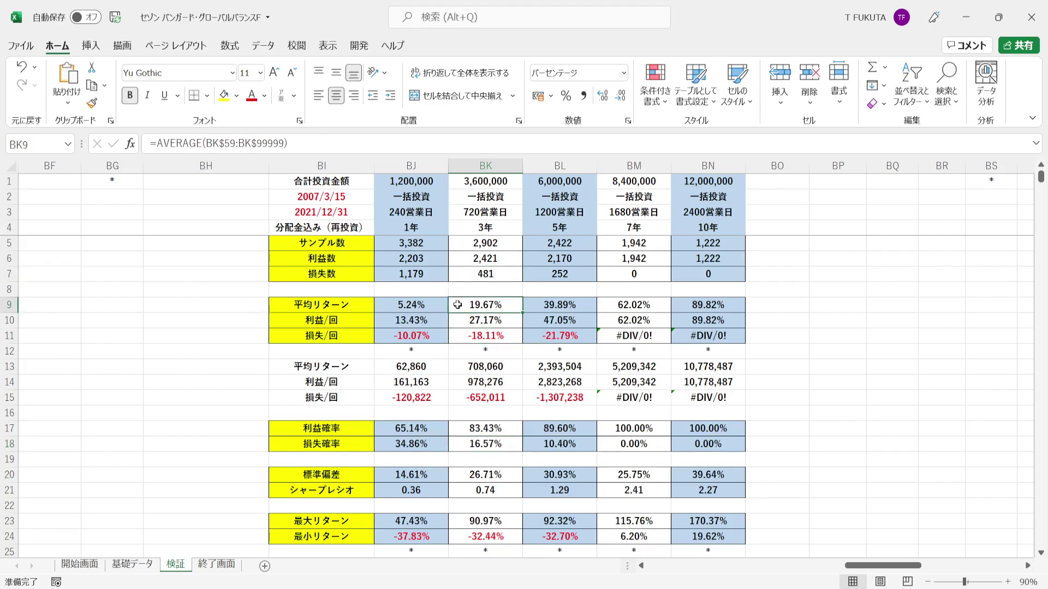
left_click(459, 383)
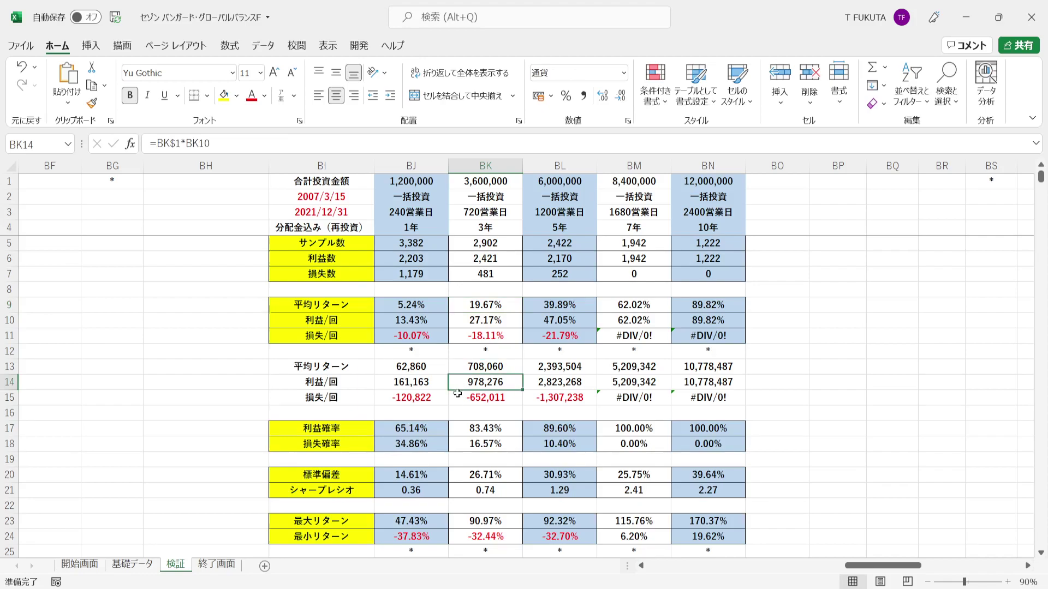
left_click(457, 396)
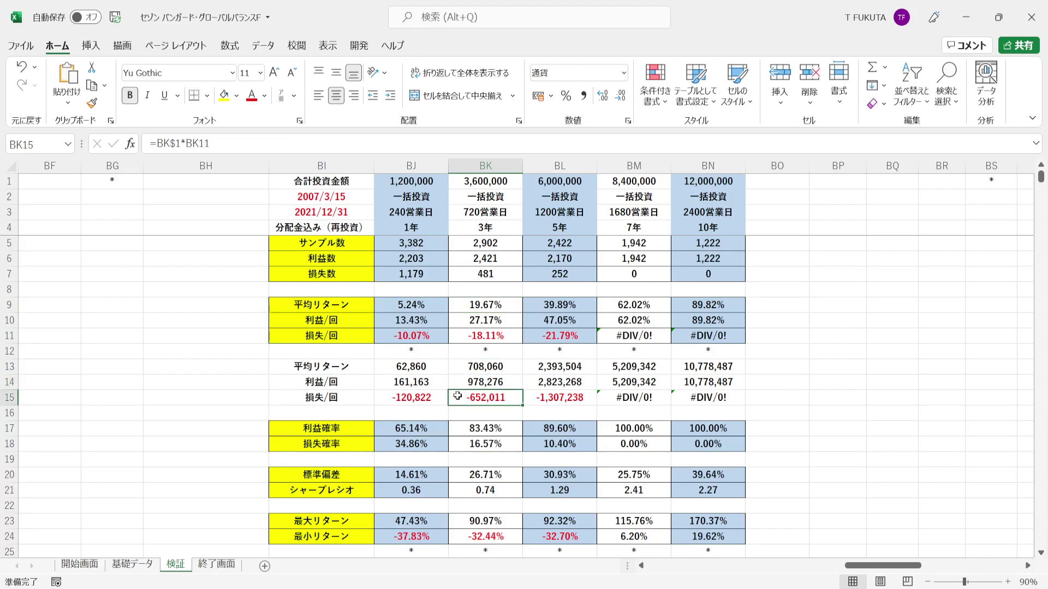
left_click(457, 366)
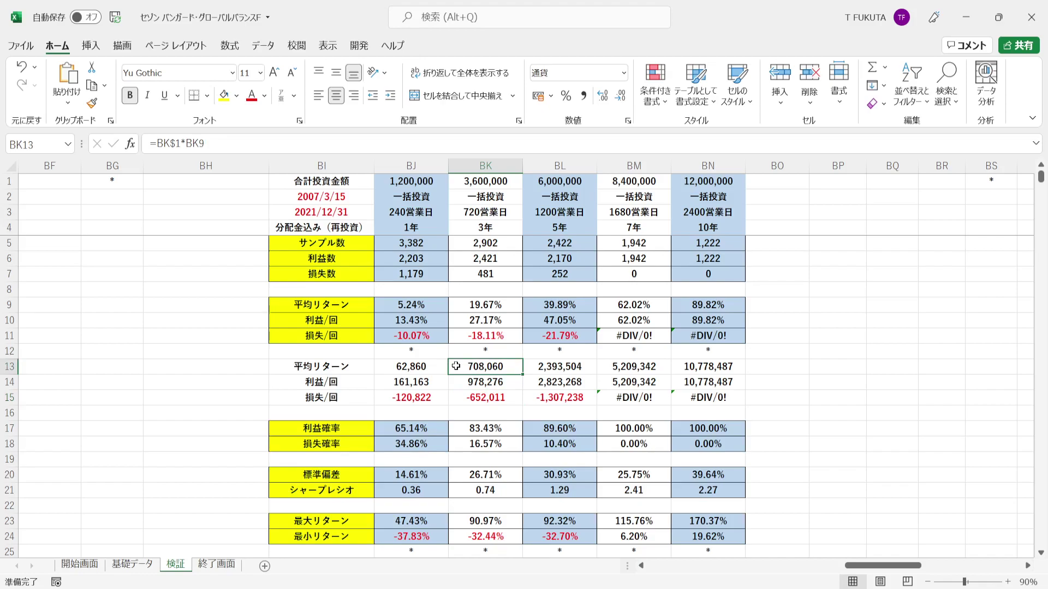
Compare the 一括投資 3年 column's 標準偏差 in BK20 with its 平均リターン in BK9, and check the シャープレシオ in BK21.
left_click(459, 480)
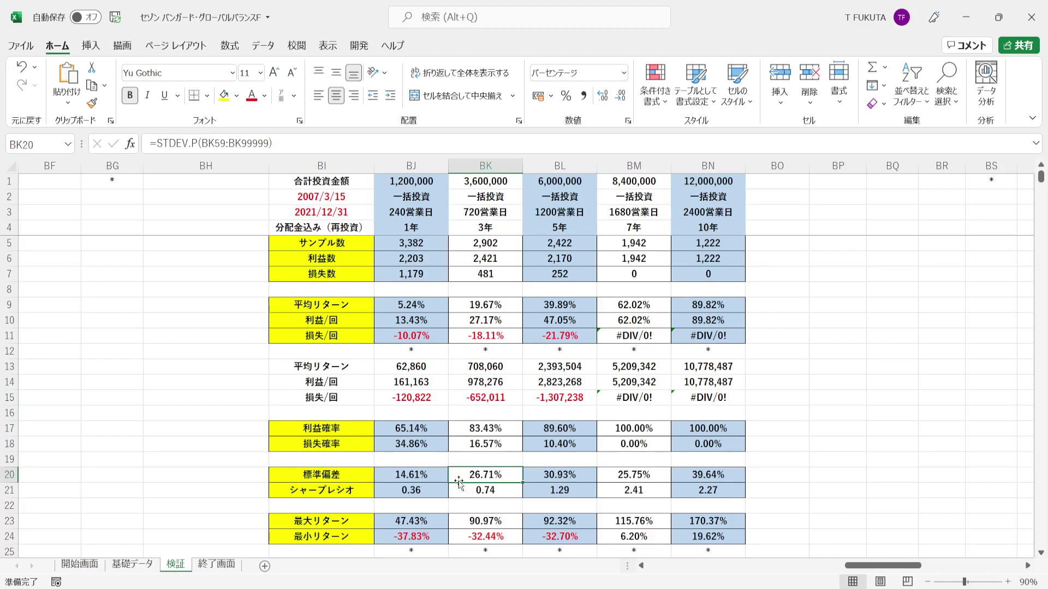
left_click(456, 306)
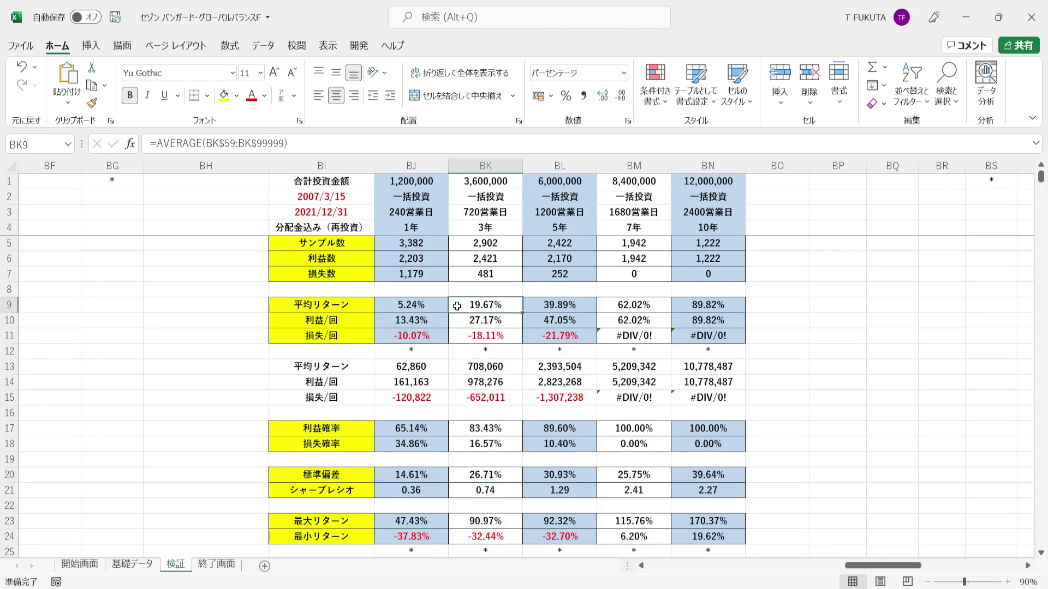
left_click(460, 478)
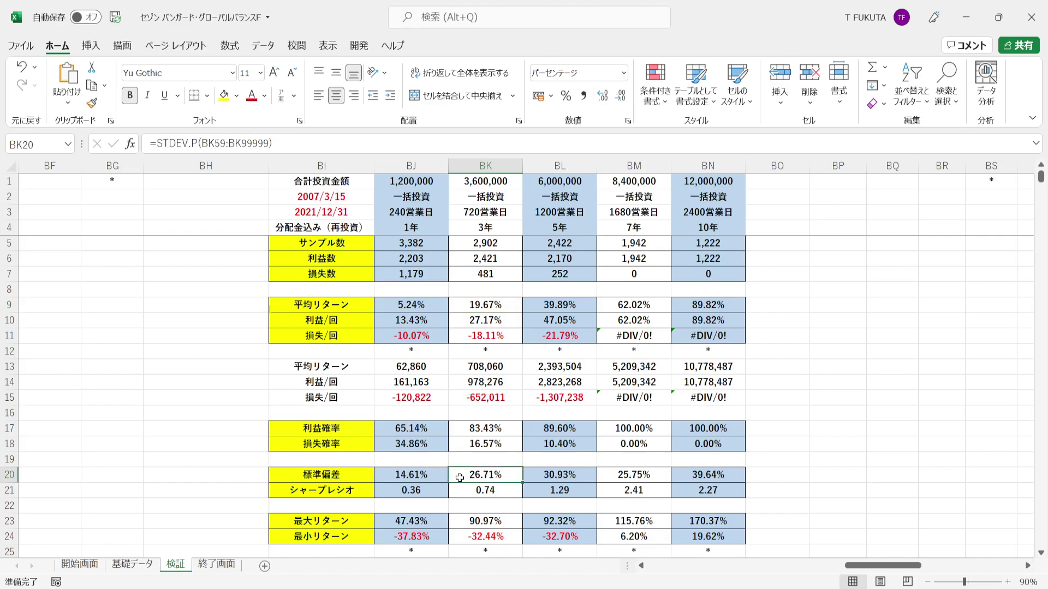
left_click(458, 492)
Review the 一括投資 3年 column's 最大リターン and 最小リターン as percentages in BK23:BK24 and as amounts in BK26:BK27.
key("Down")
key("Down")
key("Down")
key("Down")
key("Down")
key("Down")
key("Down")
key("Down")
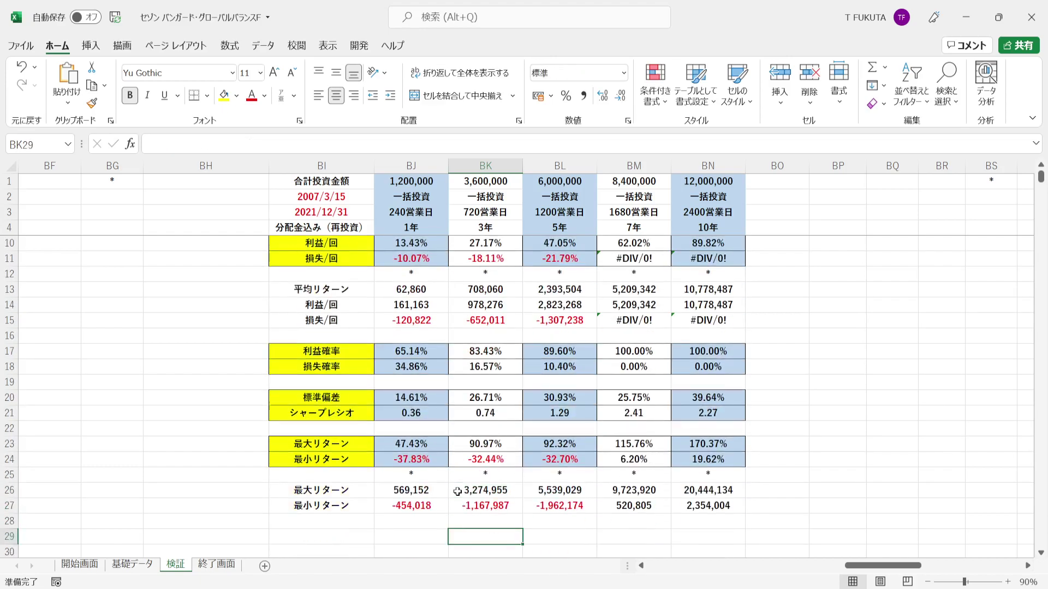
left_click(460, 443)
left_click(460, 460)
left_click(459, 448)
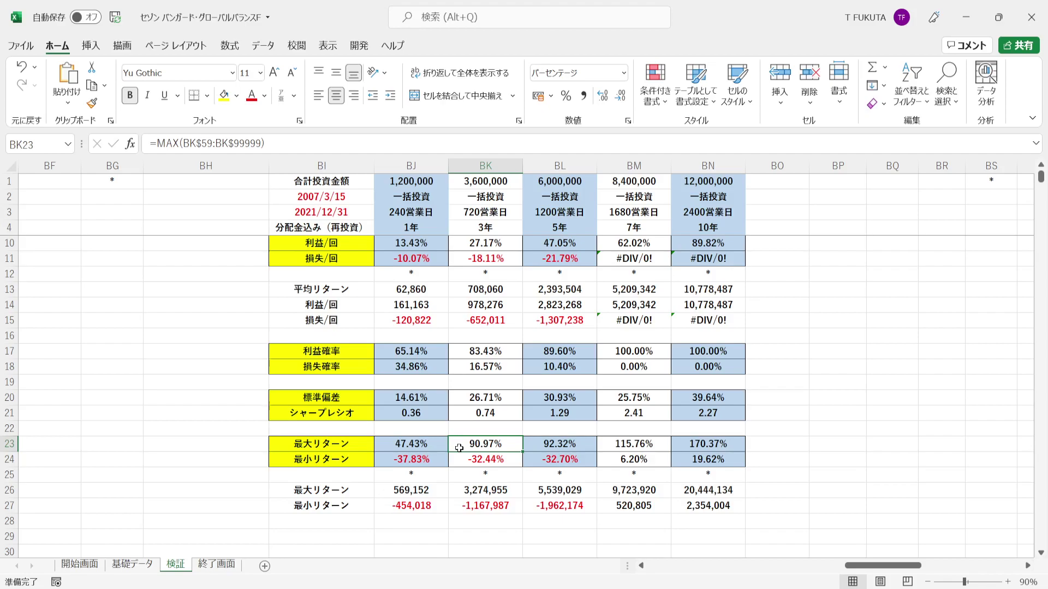
key("Down")
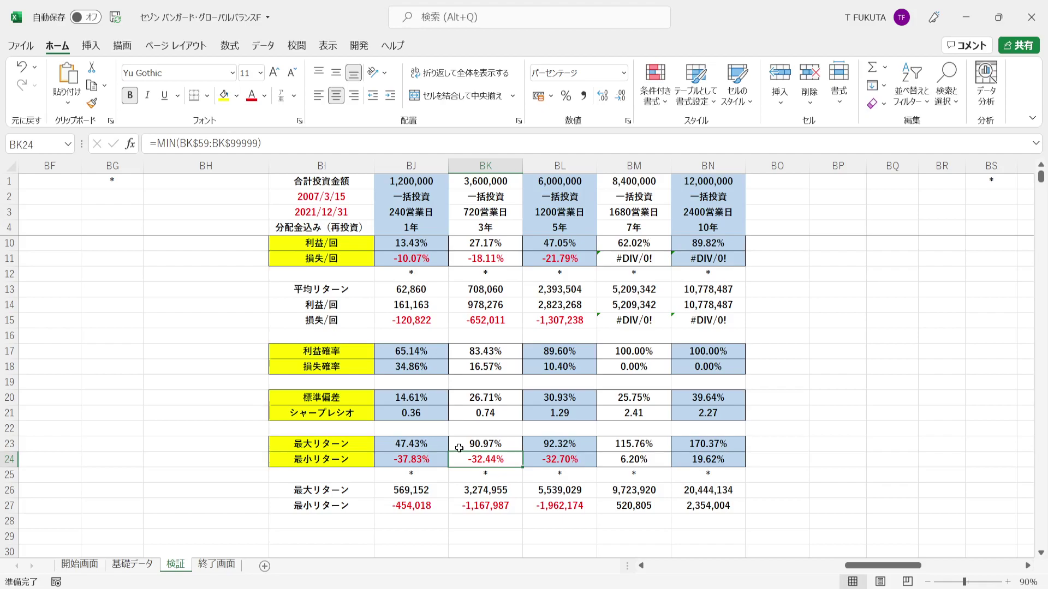
left_click(454, 487)
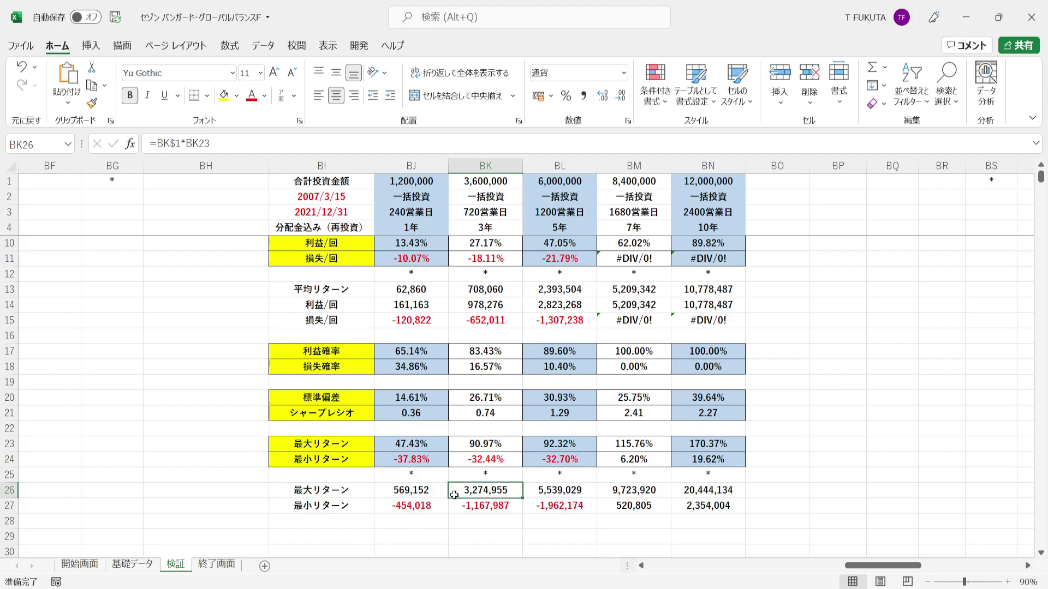
left_click(454, 506)
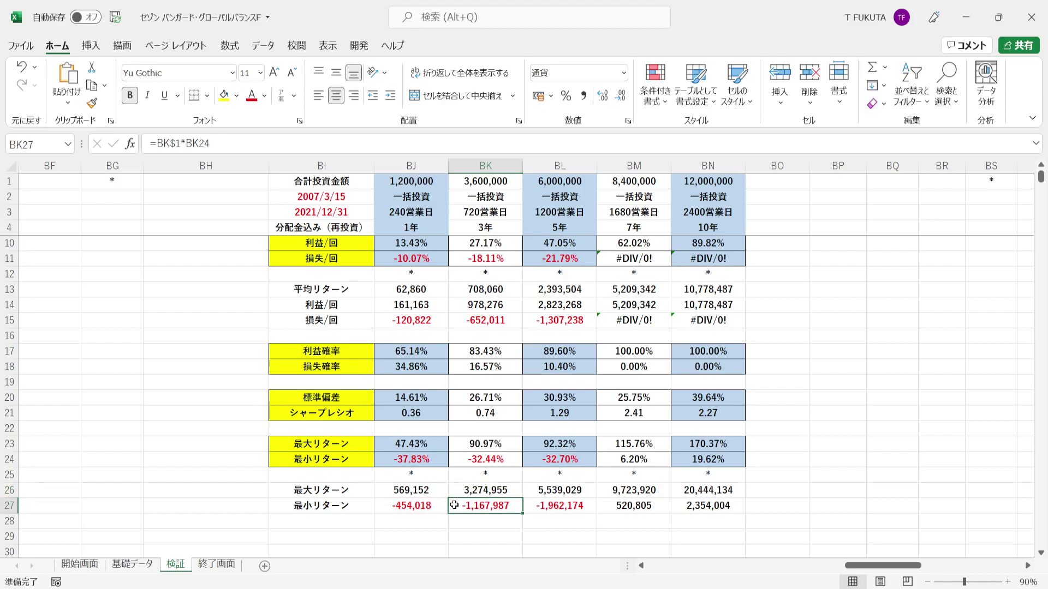
Return to the top of the table and review the 一括投資 5年 column's headings in BL1, BL3 and BL4 and its サンプル数 in BL5.
left_click(464, 228)
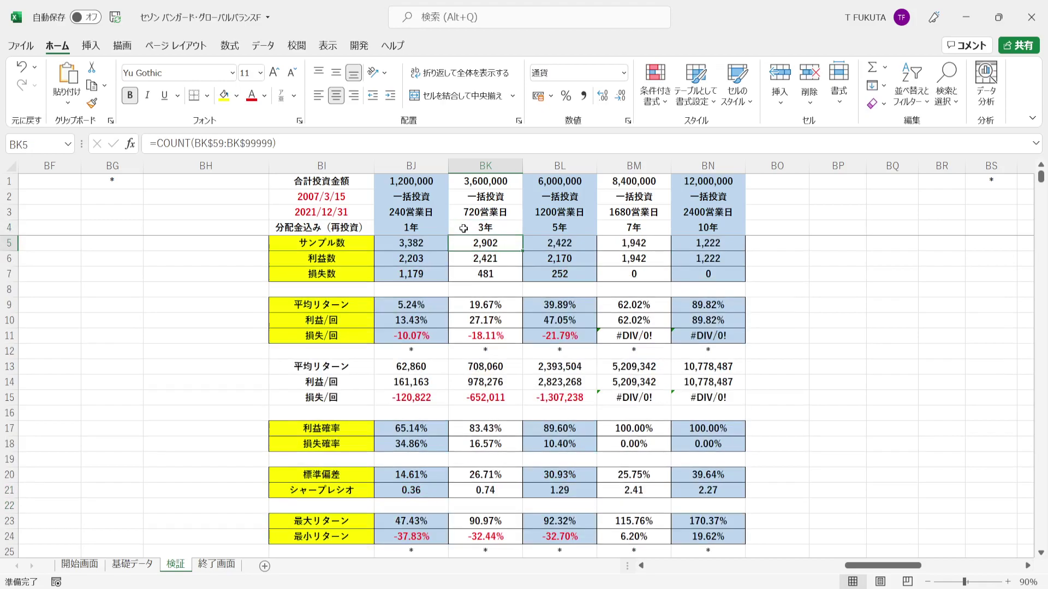
left_click(535, 227)
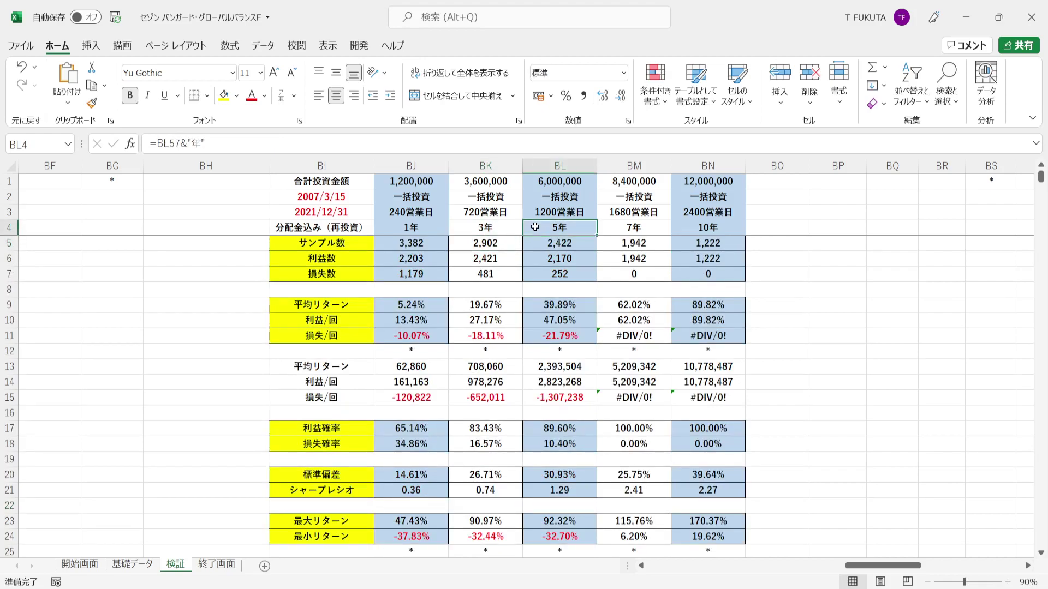
left_click(528, 179)
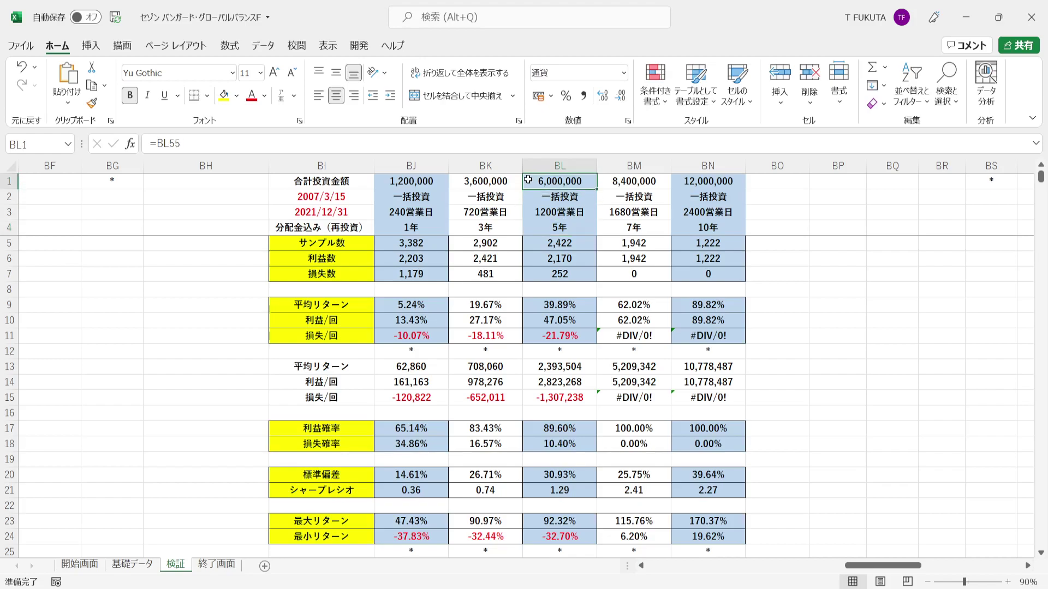
left_click(528, 216)
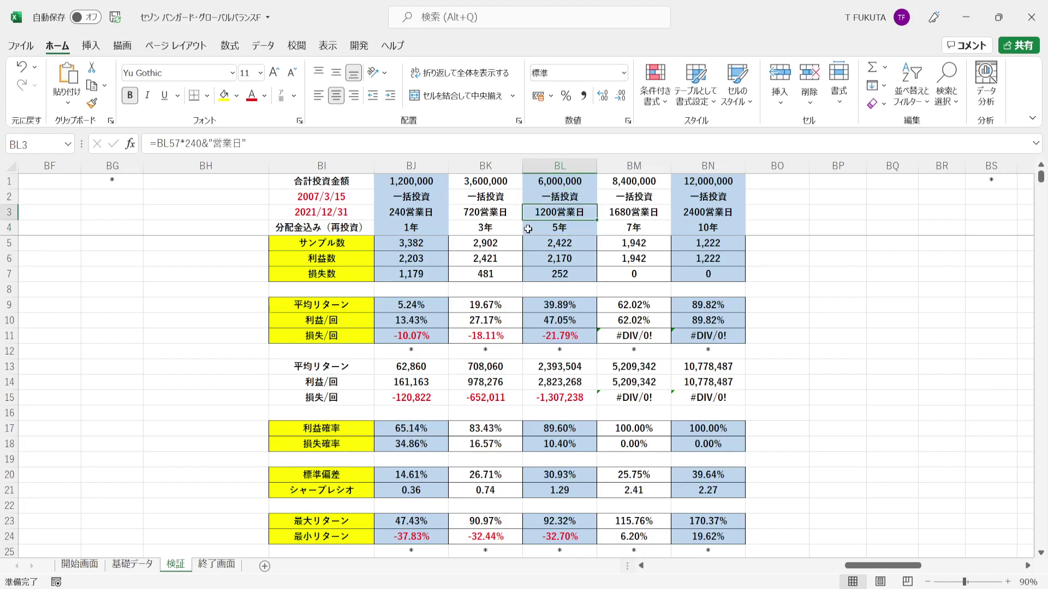
left_click(528, 228)
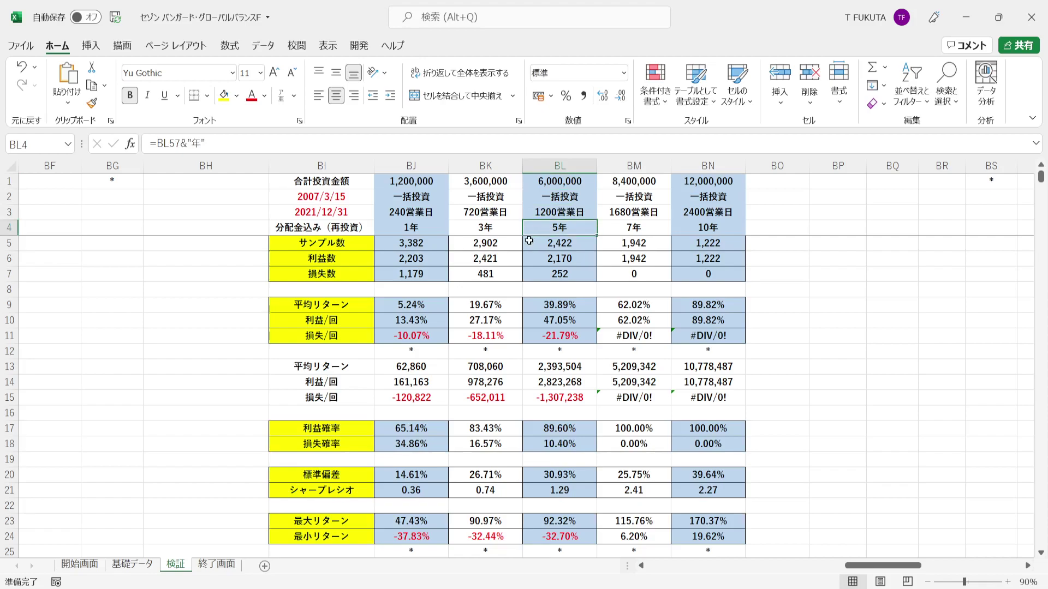
left_click(529, 243)
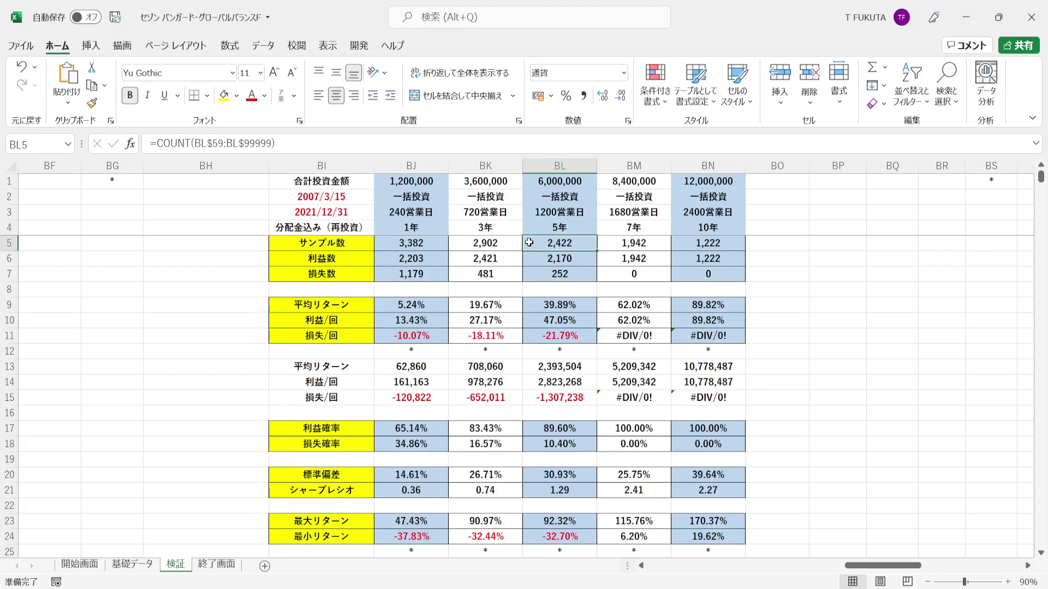
Review the 一括投資 5年 column's profit probability, count and average in BL17, BL6 and BL10, and the loss counterparts in BL18, BL7 and BL11.
left_click(530, 429)
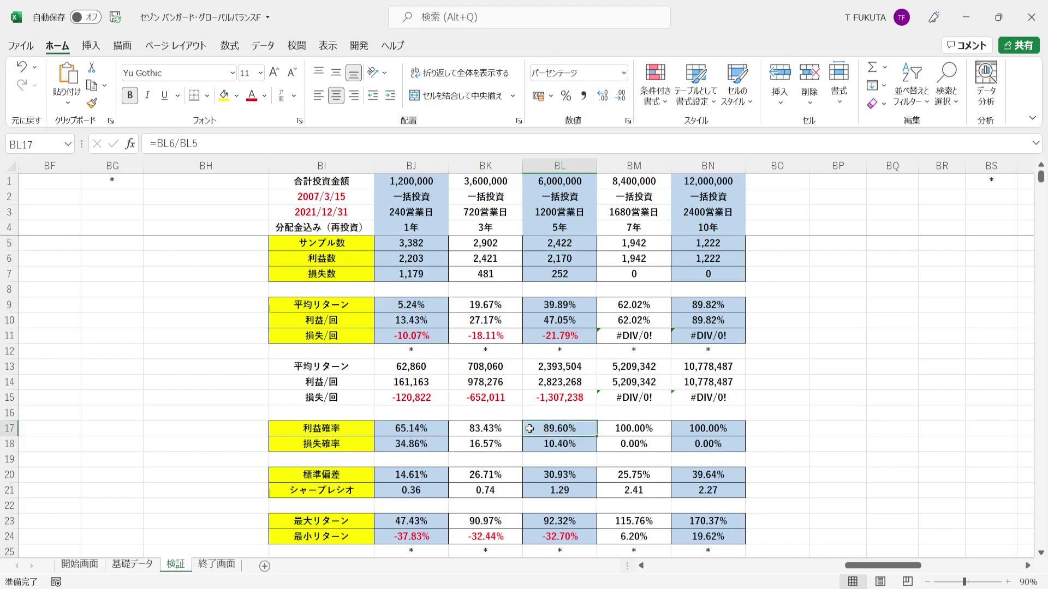
left_click(536, 259)
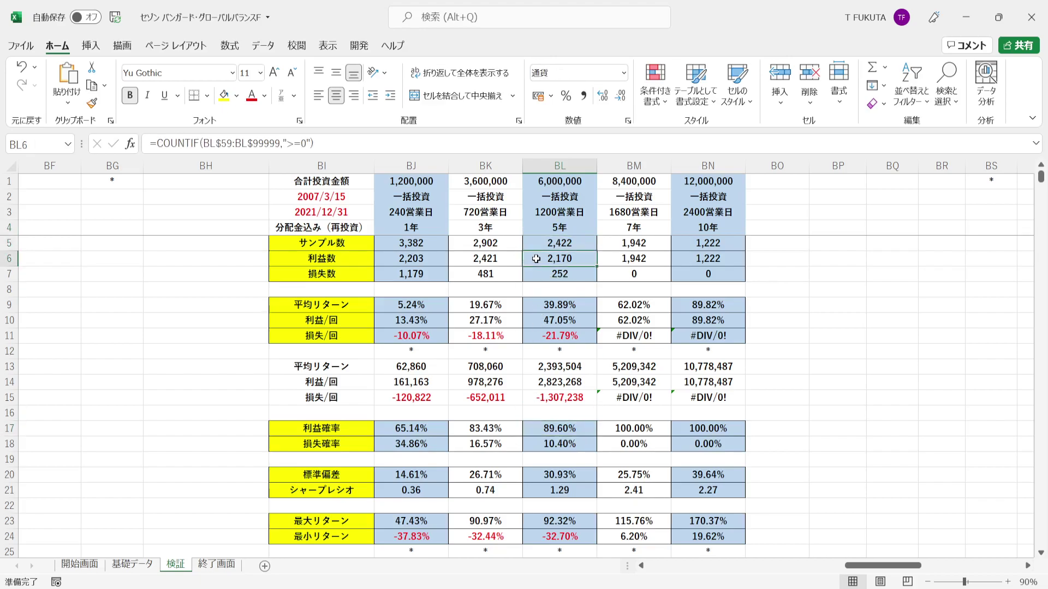
left_click(530, 323)
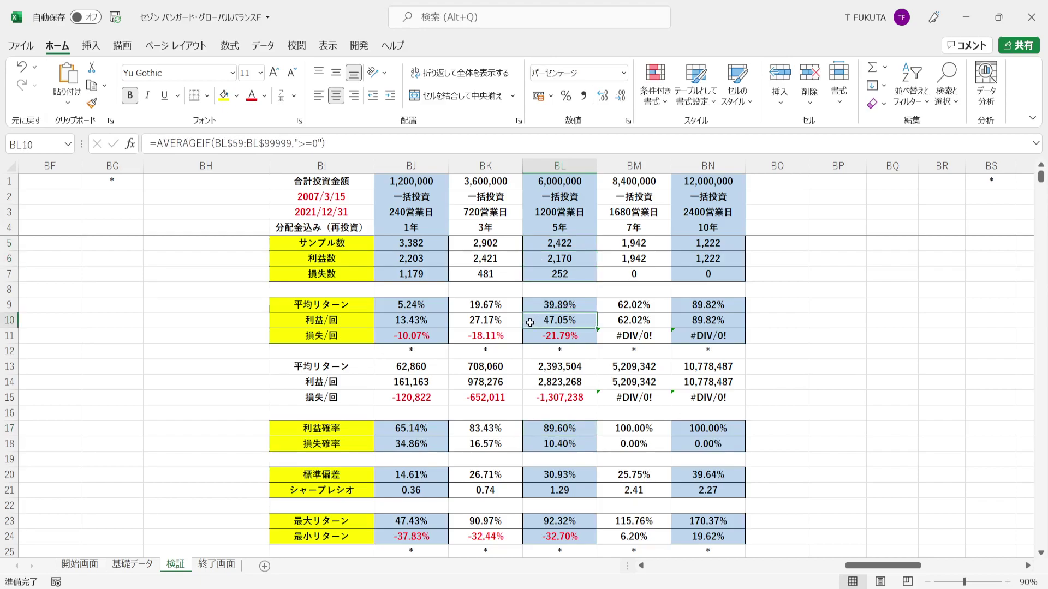
left_click(527, 446)
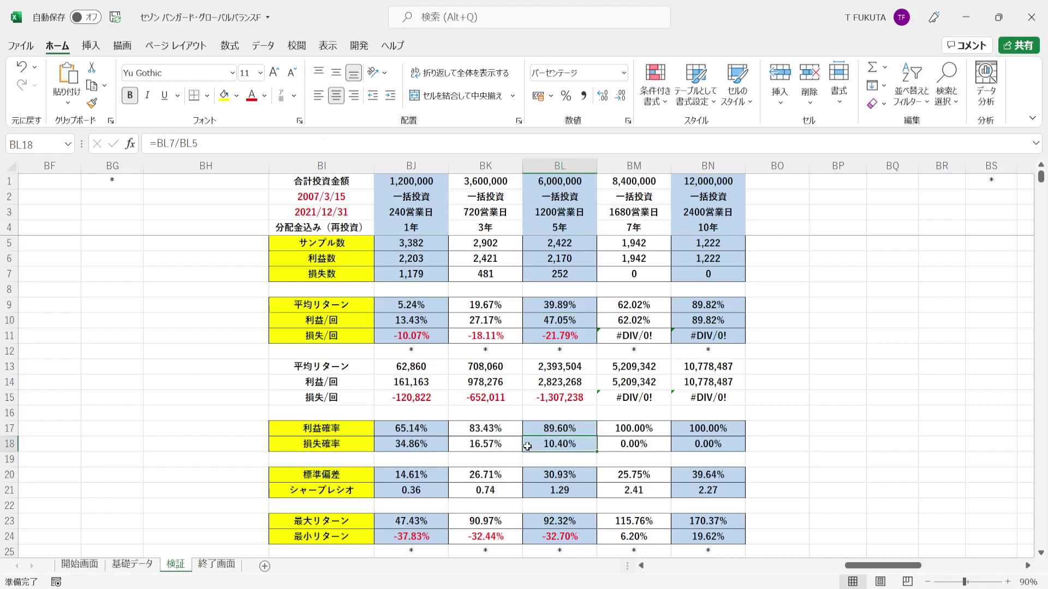
left_click(535, 278)
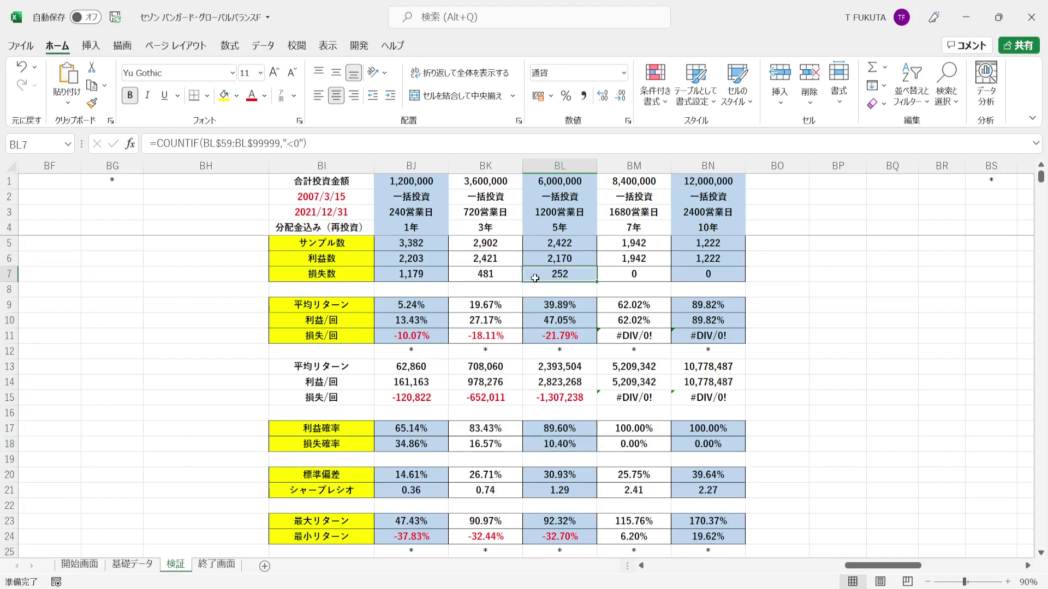
left_click(531, 340)
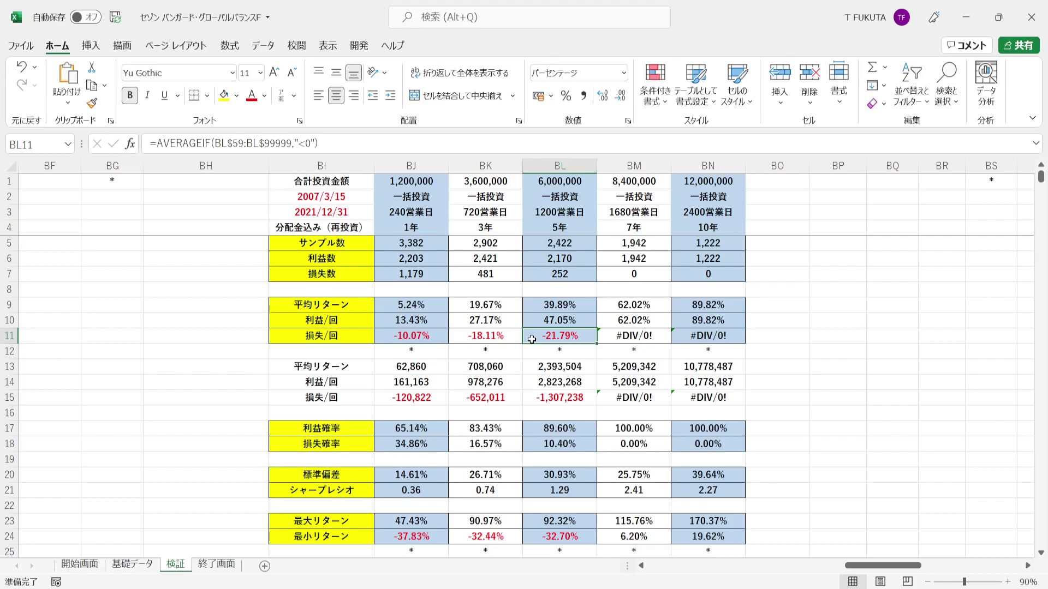
Check the 一括投資 5年 column's 平均リターン in BL9 and the profit, loss and average amounts in BL13:BL15.
left_click(532, 304)
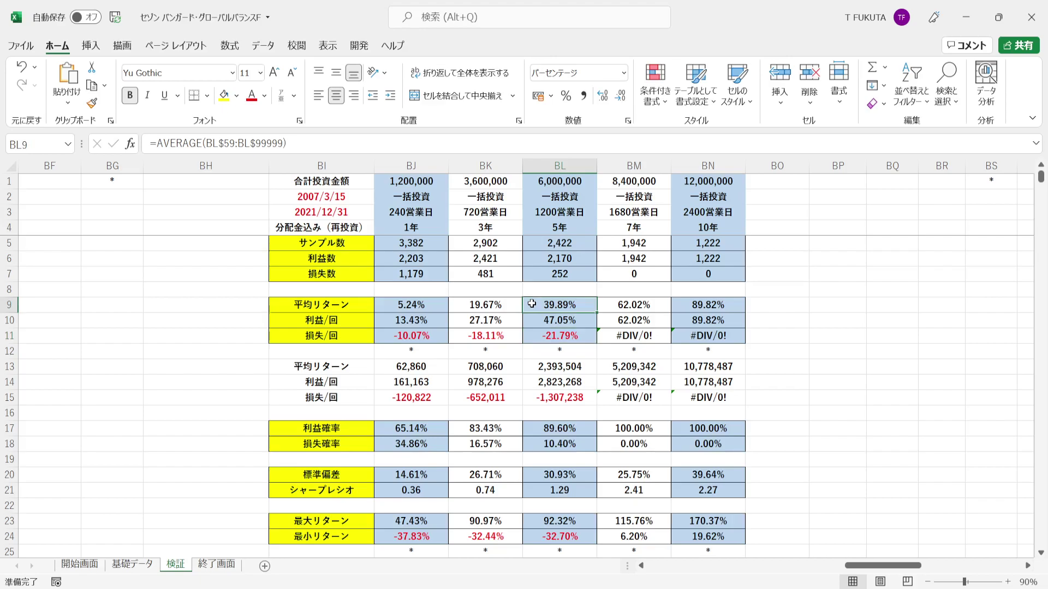
left_click(526, 383)
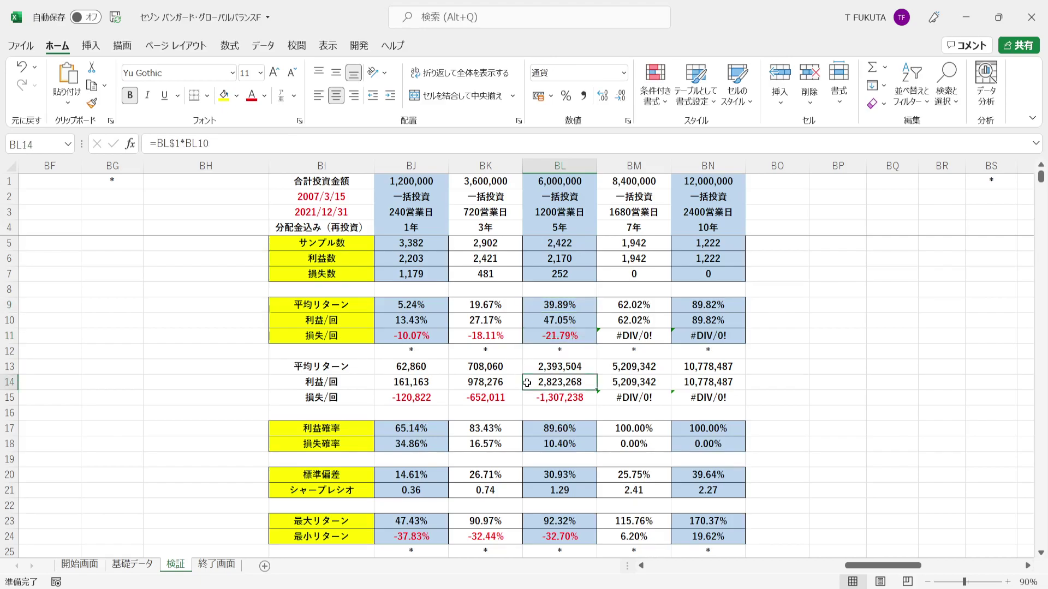
left_click(527, 396)
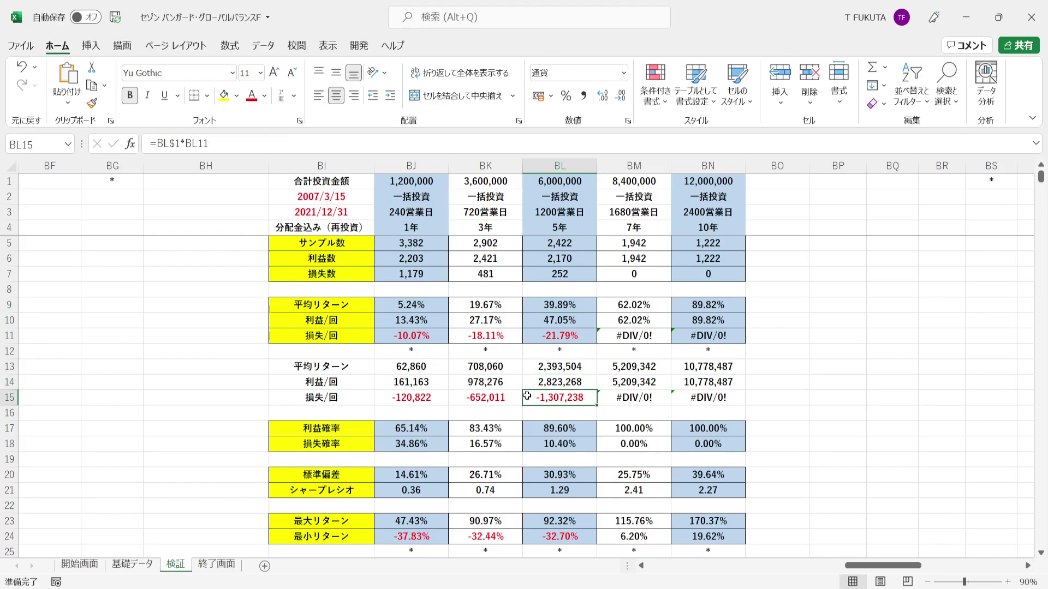
left_click(531, 366)
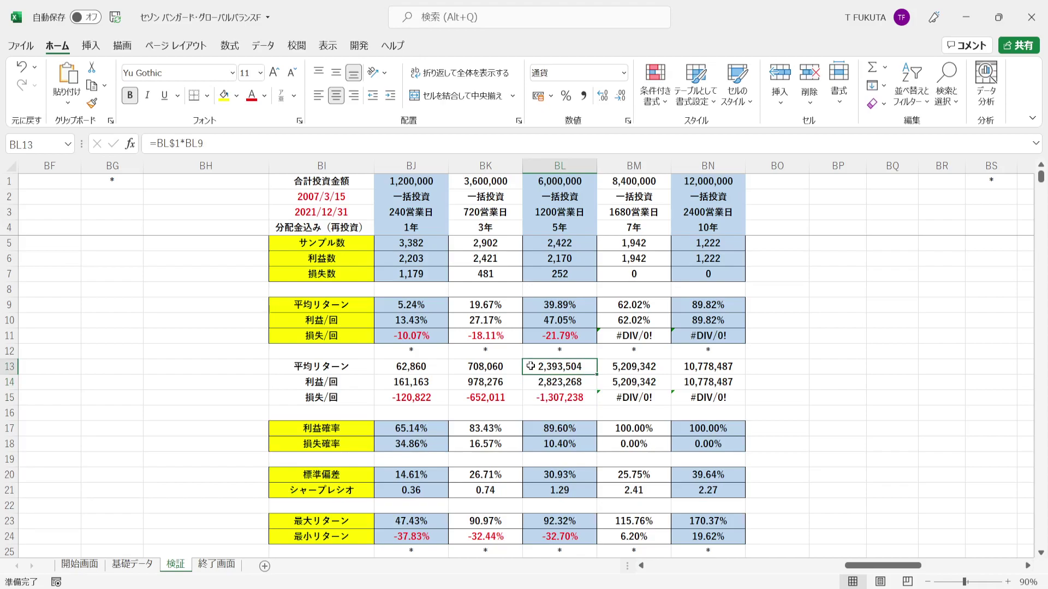
Compare the 一括投資 5年 column's 標準偏差 in BL20 with its 平均リターン in BL9, and check the シャープレシオ in BL21.
left_click(529, 474)
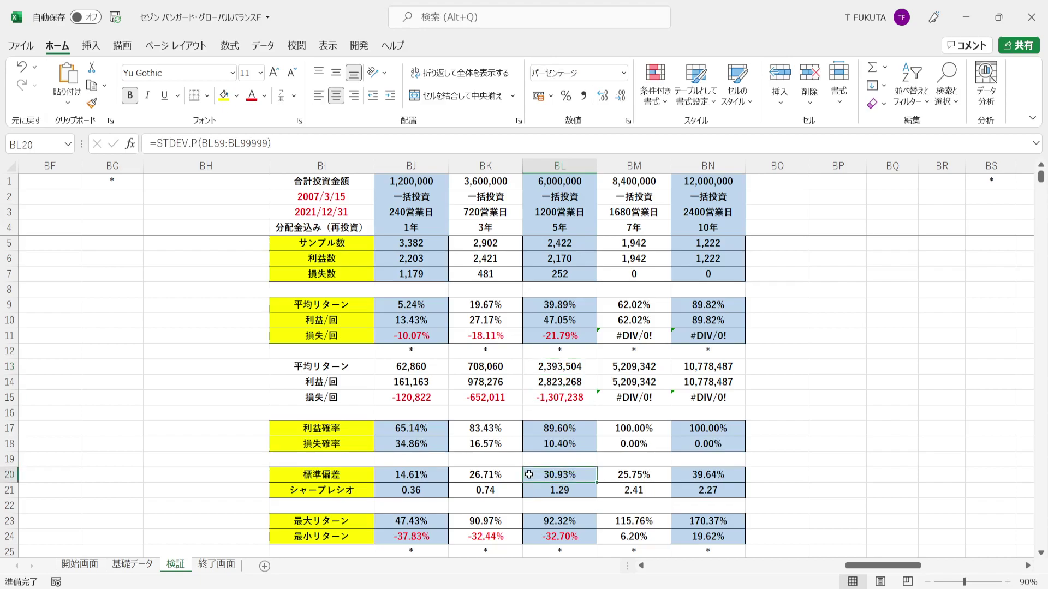
left_click(534, 308)
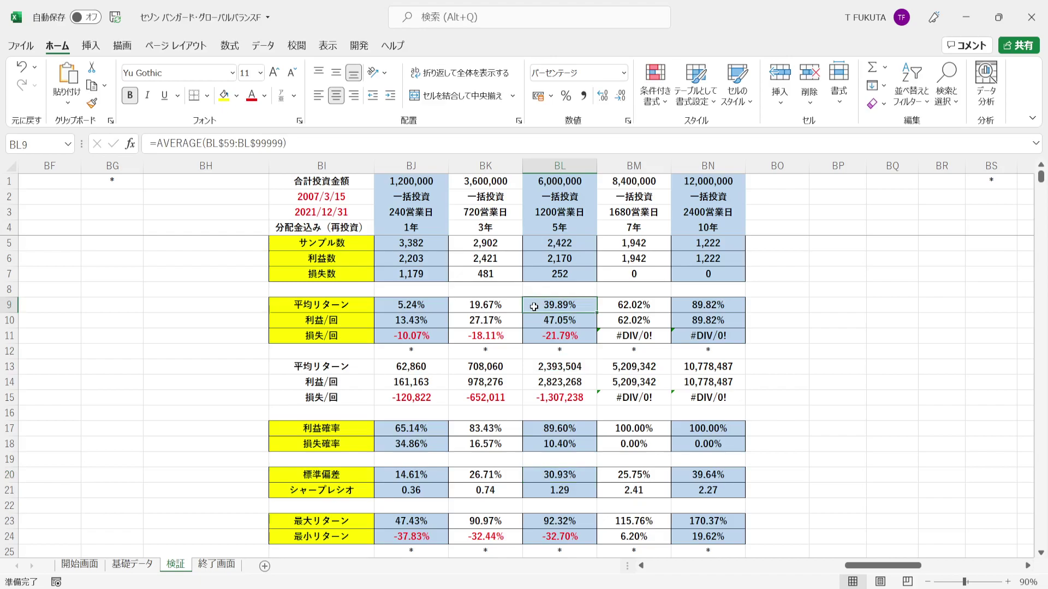
left_click(530, 479)
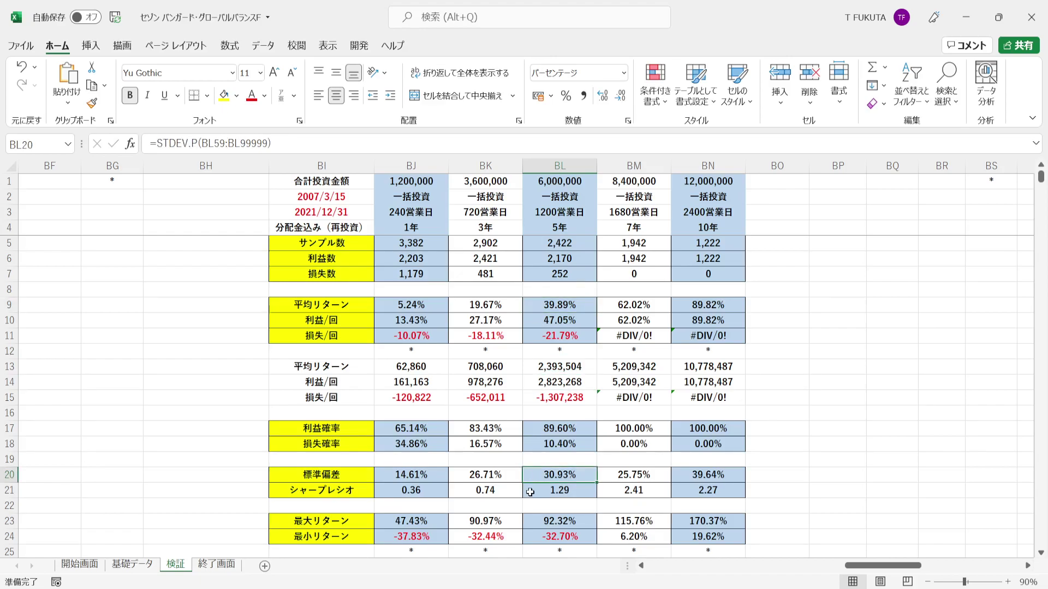
left_click(530, 492)
Review the 一括投資 5年 column's 最大リターン and 最小リターン as percentages in BL23:BL24 and as amounts in BL26:BL27.
key("Down")
key("Down")
key("Down")
key("Down")
key("Down")
key("Down")
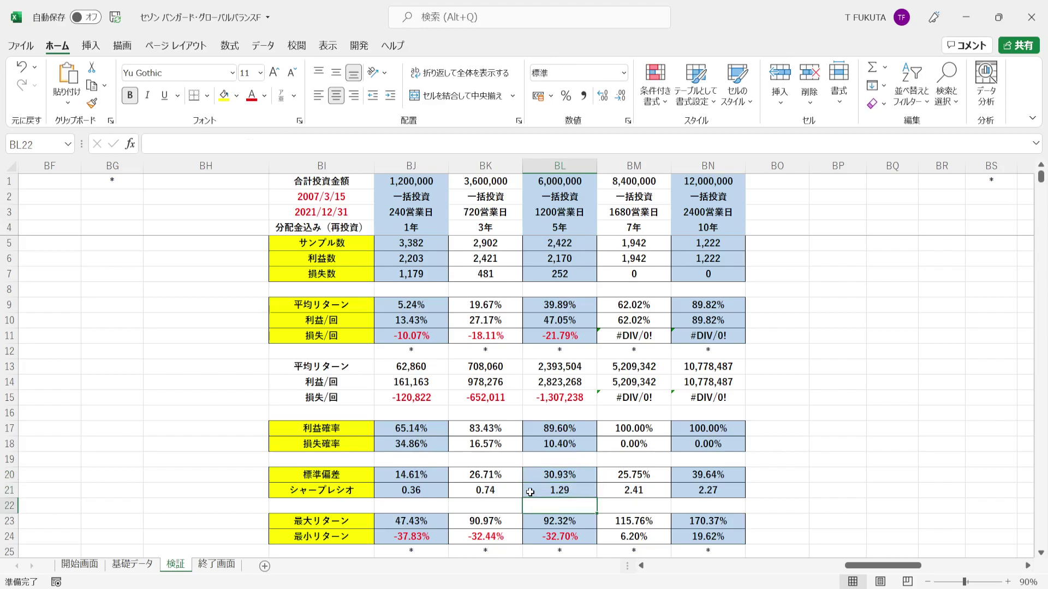
key("Down")
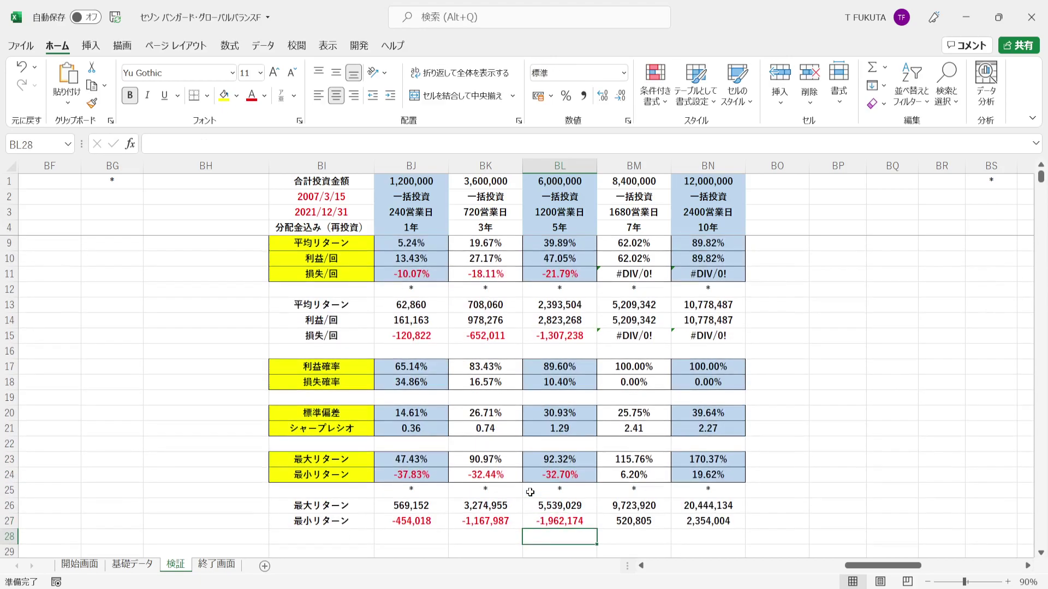
left_click(530, 460)
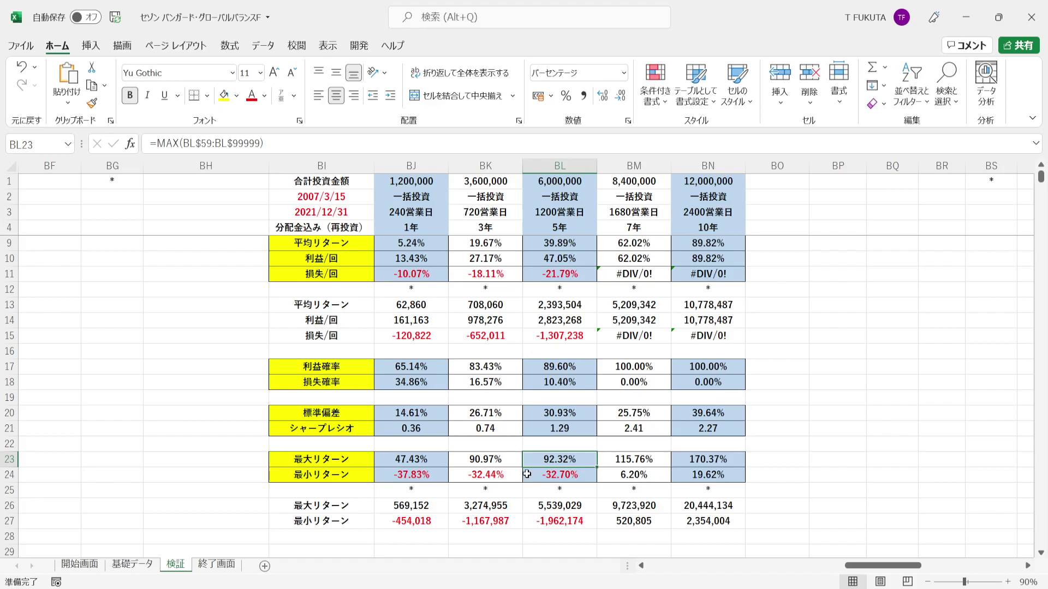
left_click(527, 474)
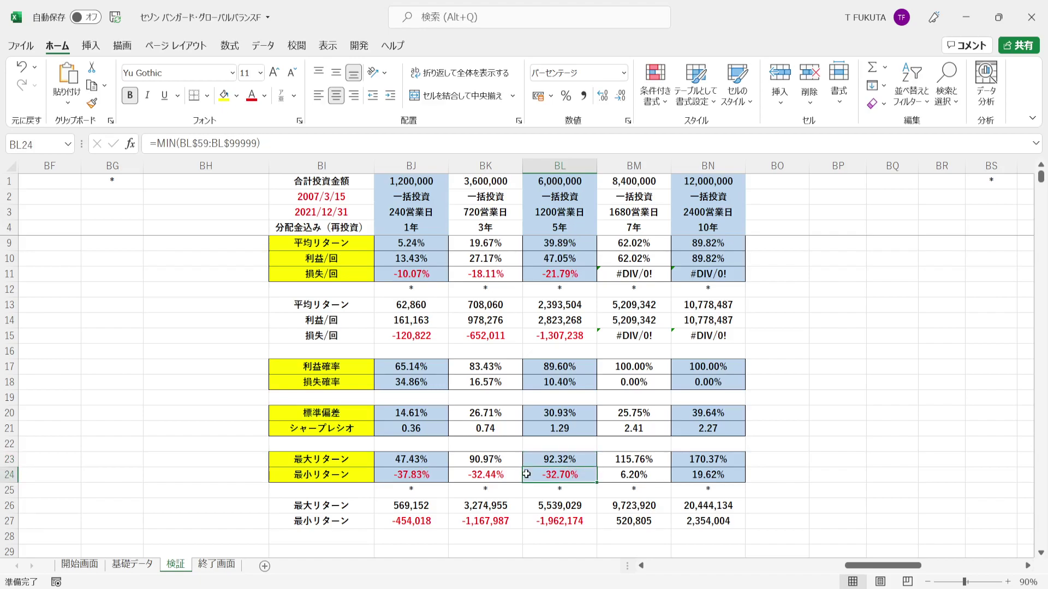
left_click(527, 507)
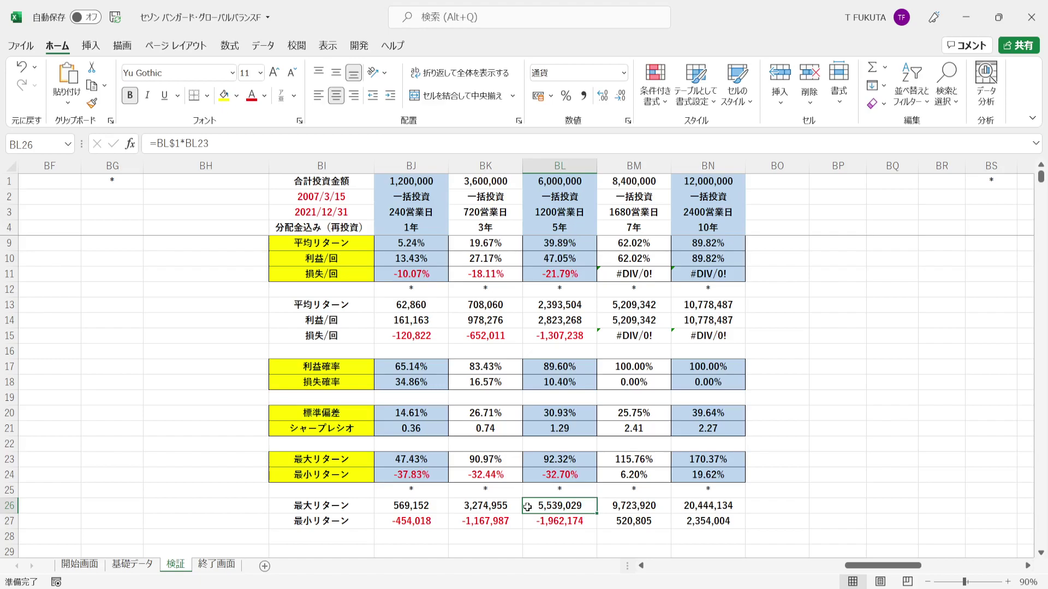
left_click(527, 521)
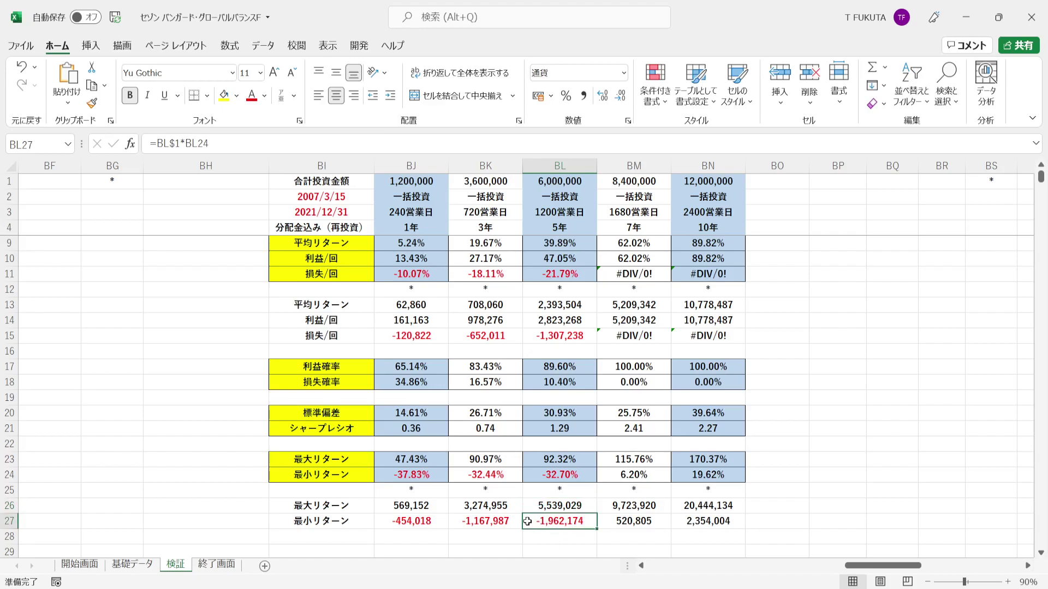
Return to the top of the table and review the 一括投資 7年 column's period in BM4, 合計投資金額 in BM1 and サンプル数 in BM5.
left_click(582, 231)
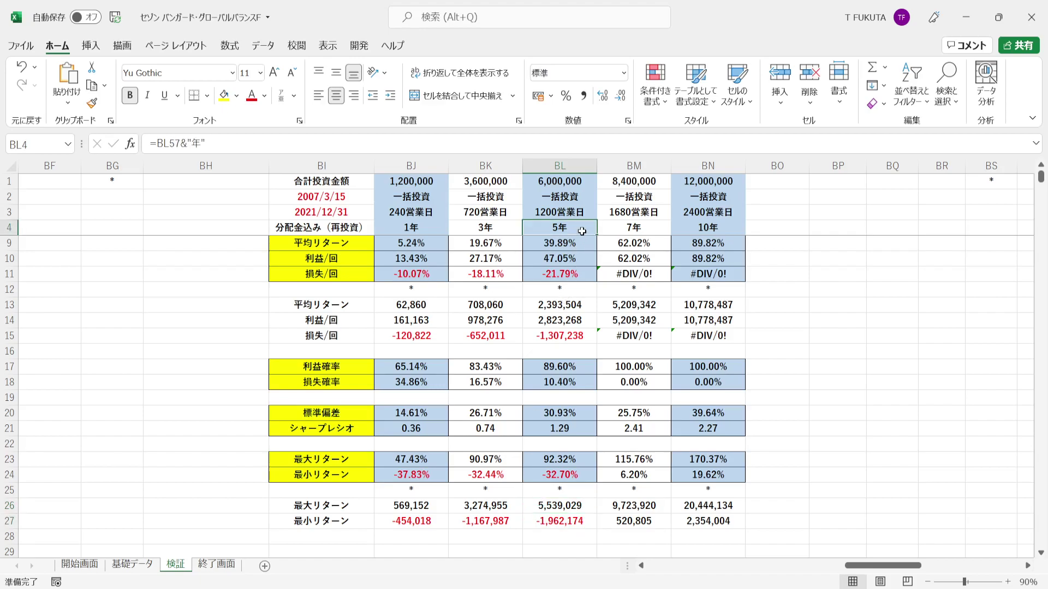
key("ctrl+z")
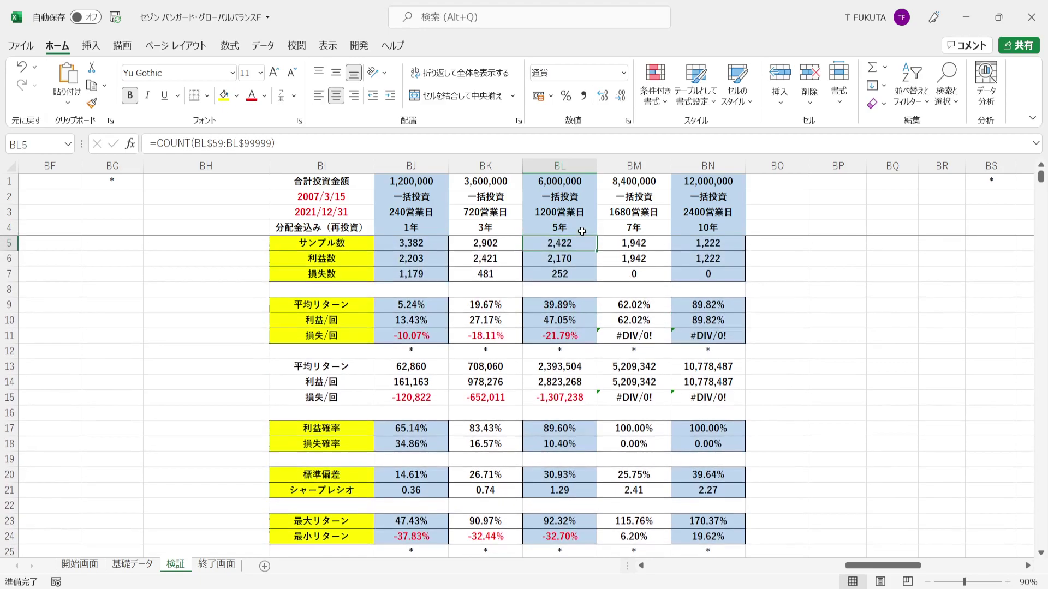
left_click(611, 226)
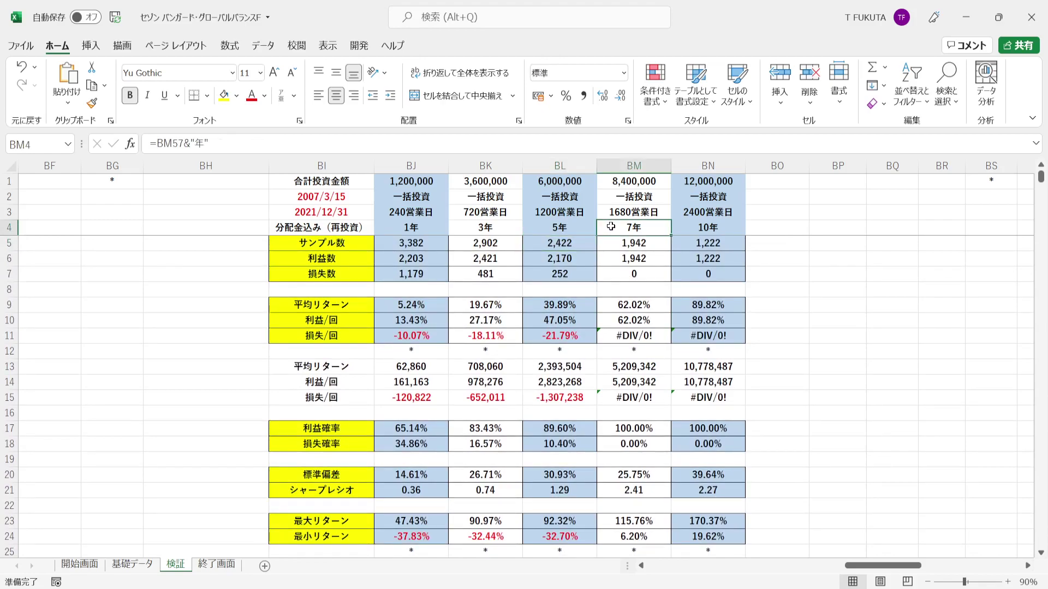
left_click(604, 184)
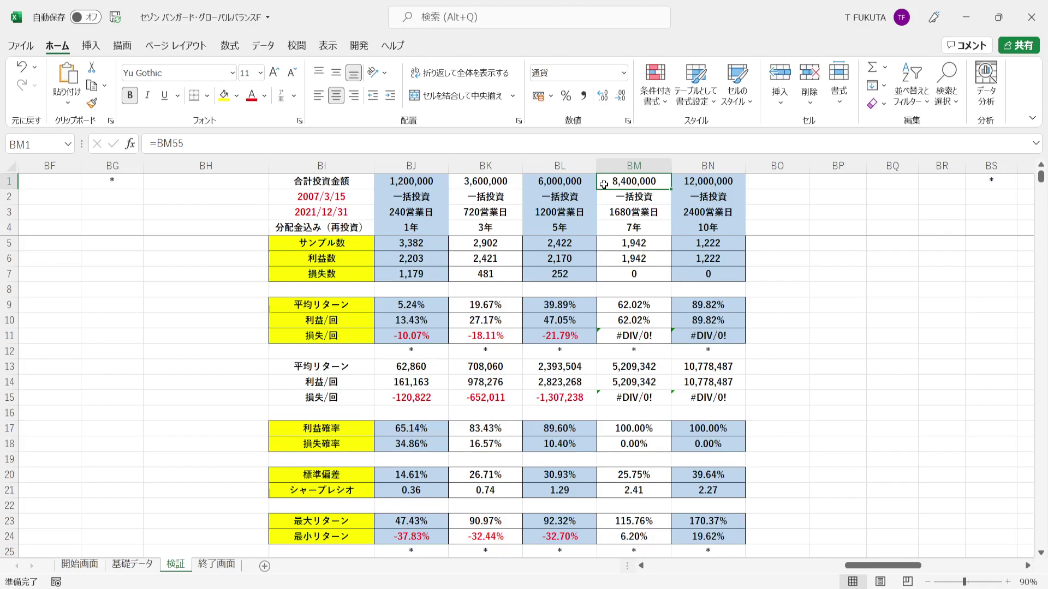
left_click(609, 230)
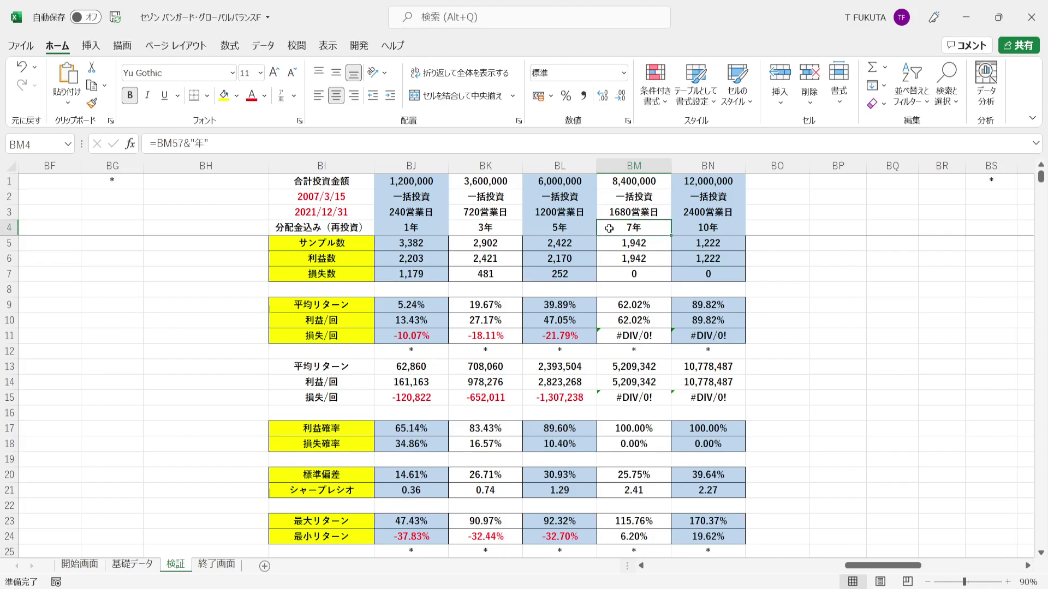
left_click(609, 245)
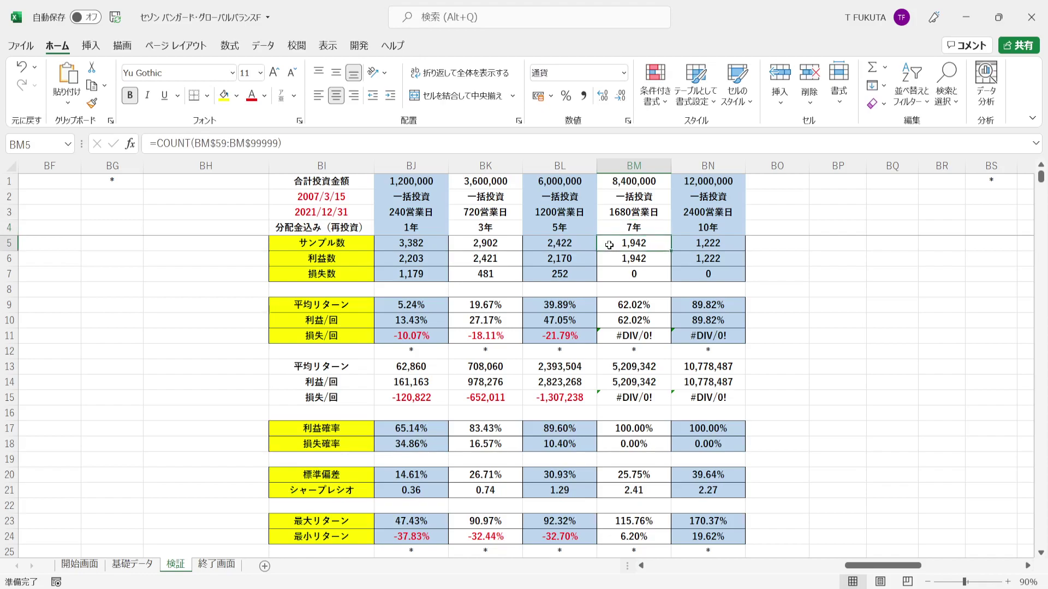
Check the 一括投資 7年 column's 損失数 and 利益数 in BM7 and BM6, and its 平均リターン as percentage in BM9 and amount in BM13.
left_click(611, 276)
left_click(607, 259)
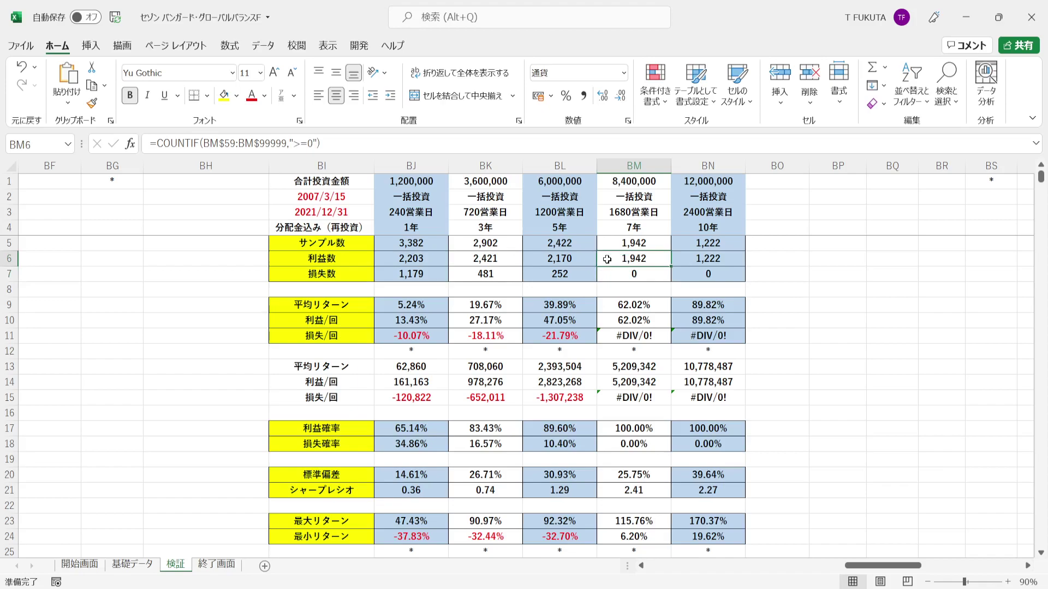
left_click(606, 304)
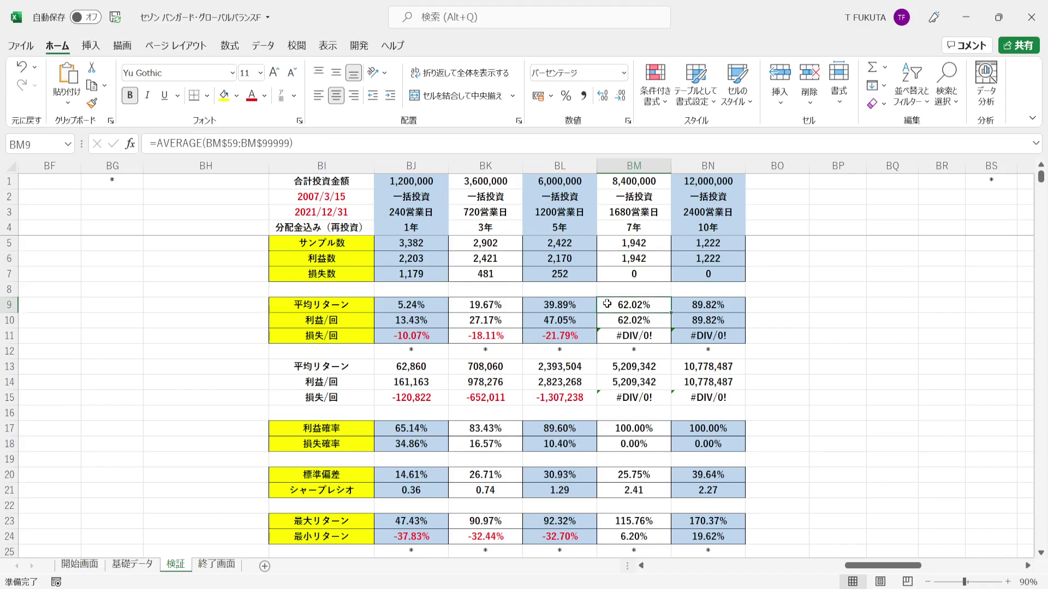
left_click(604, 368)
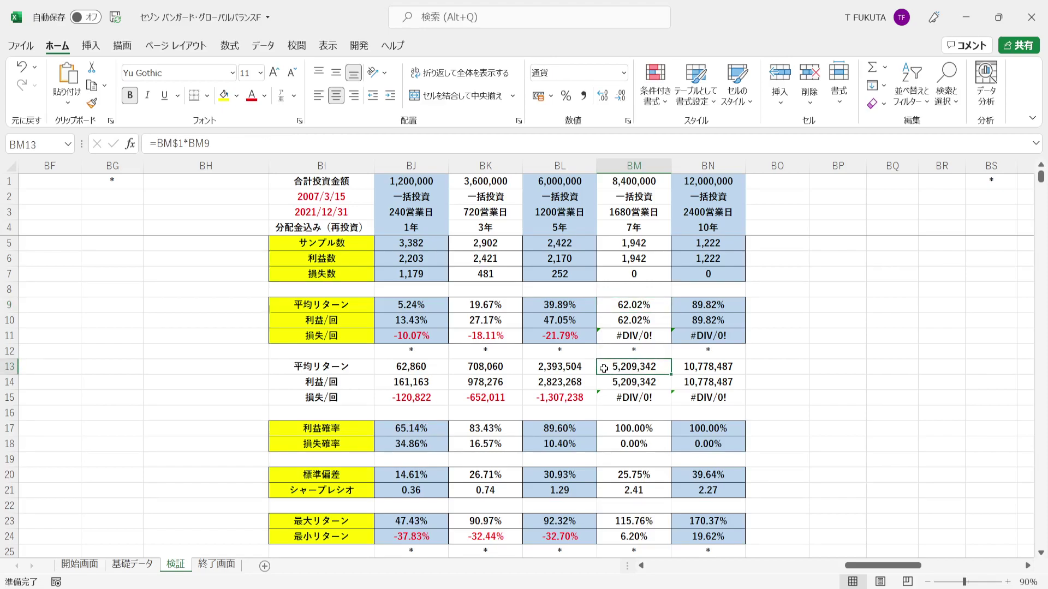
Compare the 一括投資 7年 column's 標準偏差 in BM20 with its 平均リターン in BM9, and check the シャープレシオ in BM21.
left_click(604, 477)
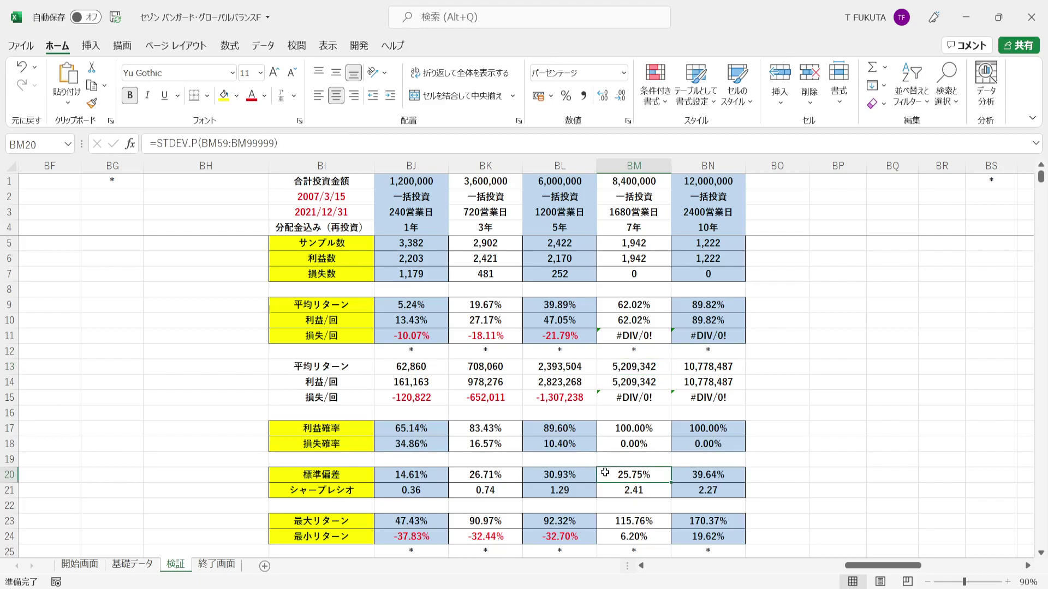
left_click(606, 304)
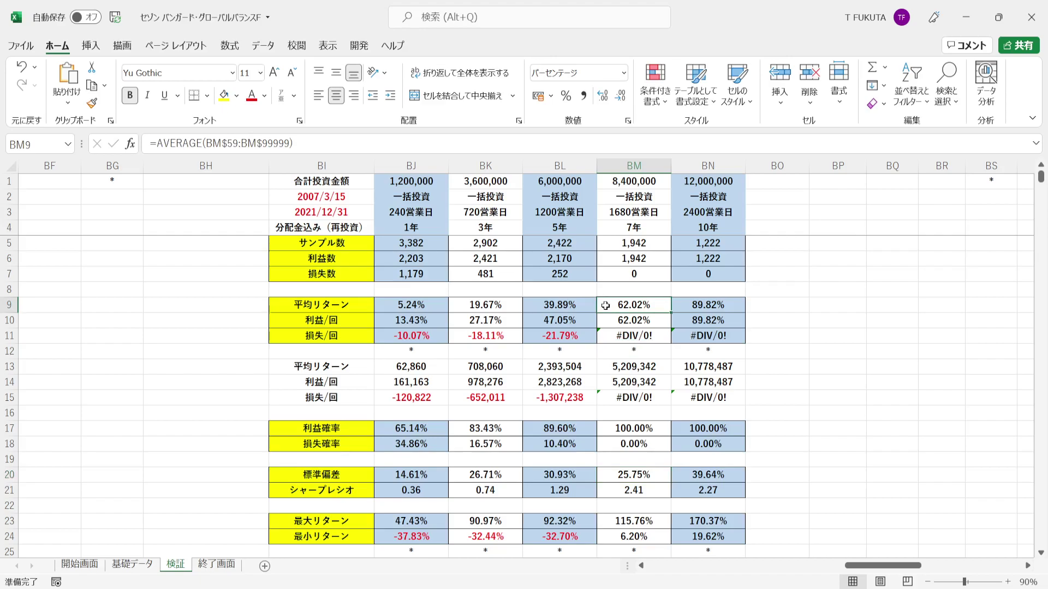
left_click(605, 474)
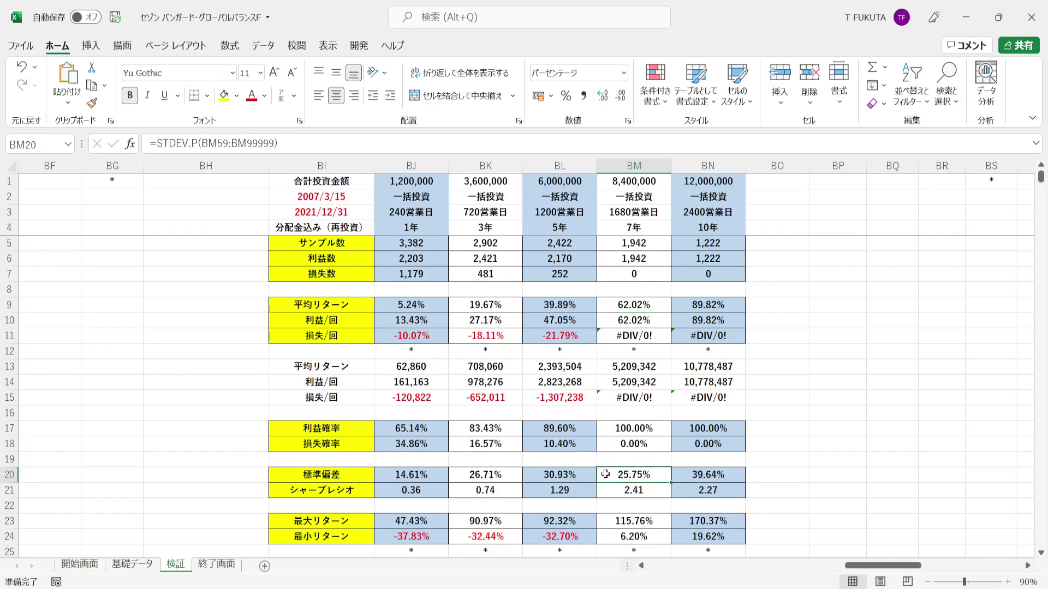
key("Down")
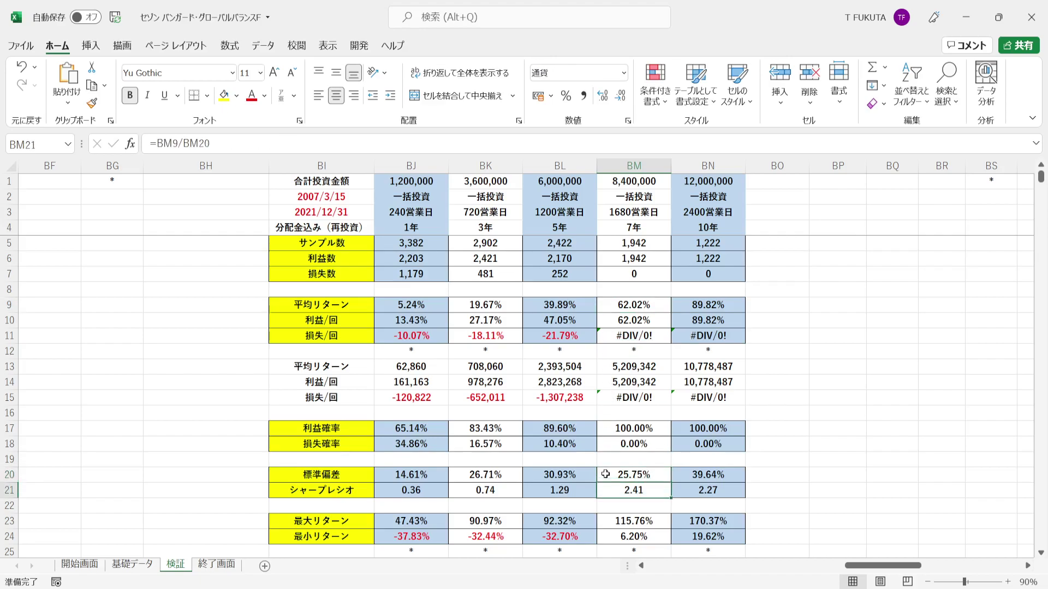
Review the 一括投資 7年 column's 最大リターン and 最小リターン percentages in BM23:BM24.
key("Down")
key("Down")
key("Down")
key("Down")
key("Down")
key("Down")
key("Down")
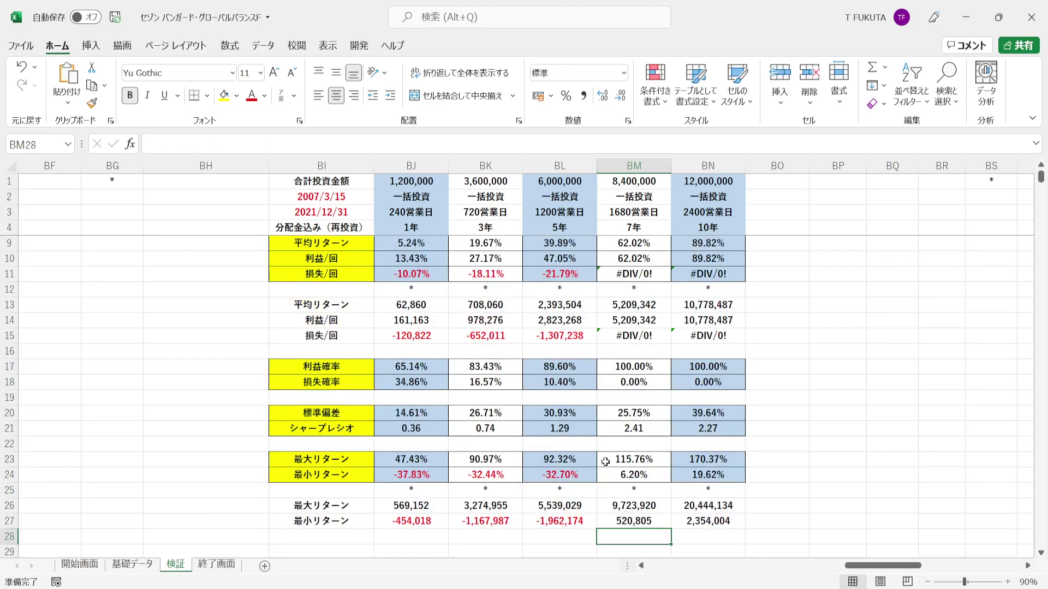
left_click(605, 461)
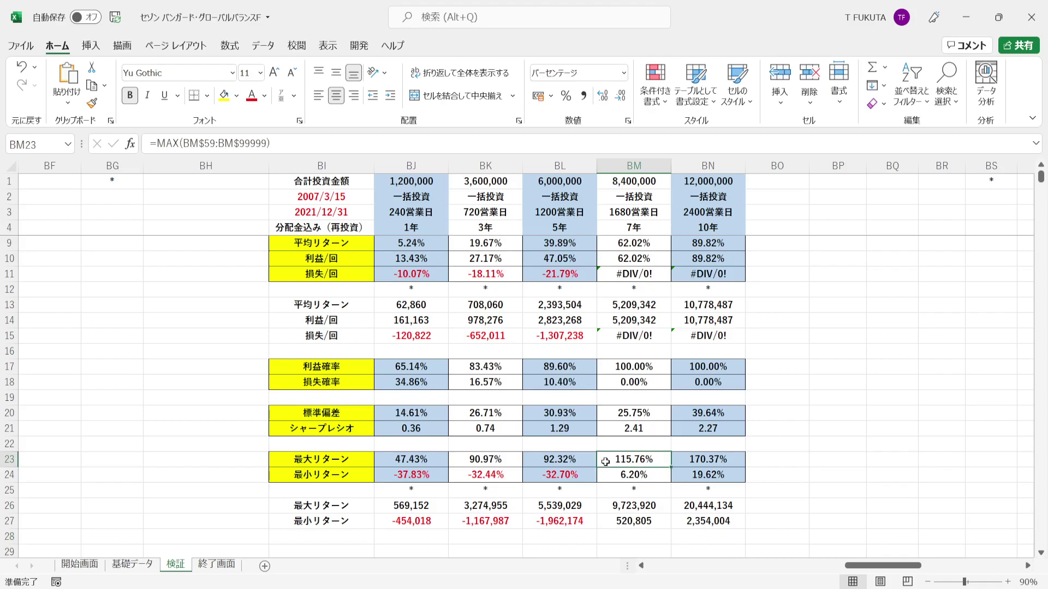
left_click(606, 475)
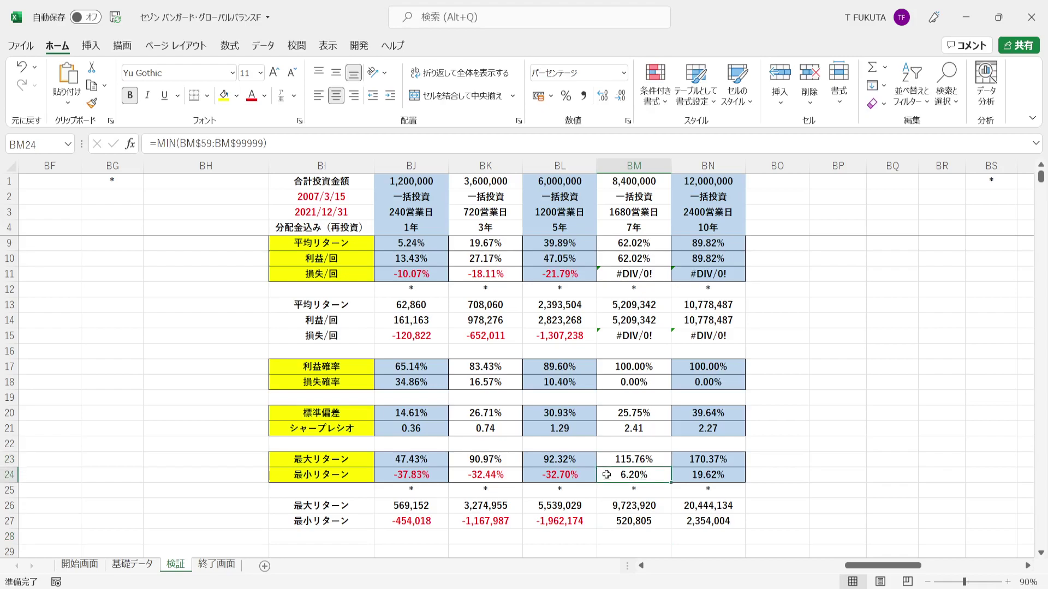
Check the 一括投資 7年 column's 最大リターン and 最小リターン amounts in BM26:BM27, and return to its period in BM4.
left_click(605, 507)
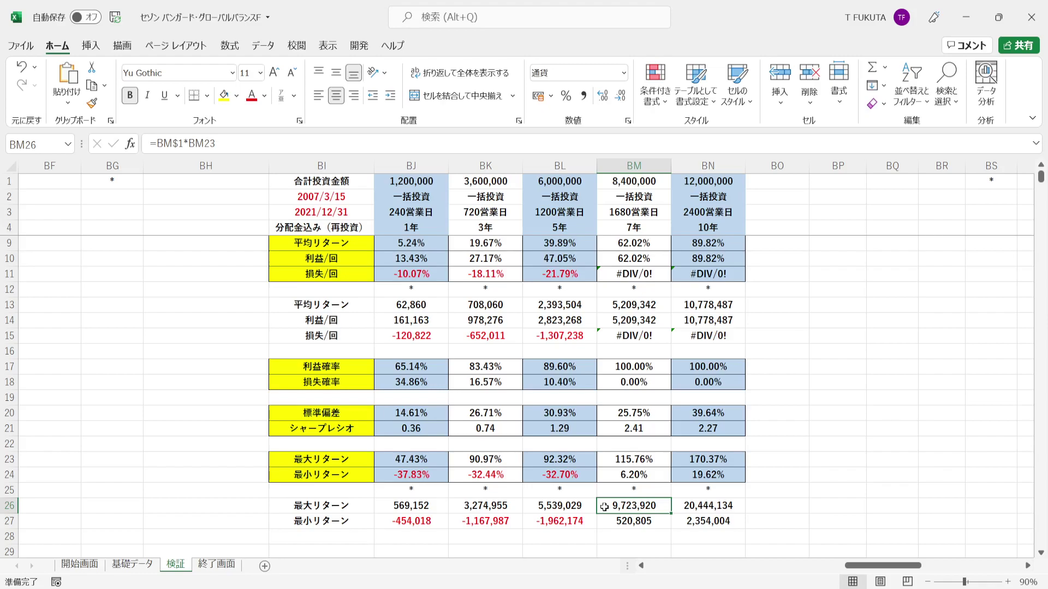
left_click(602, 518)
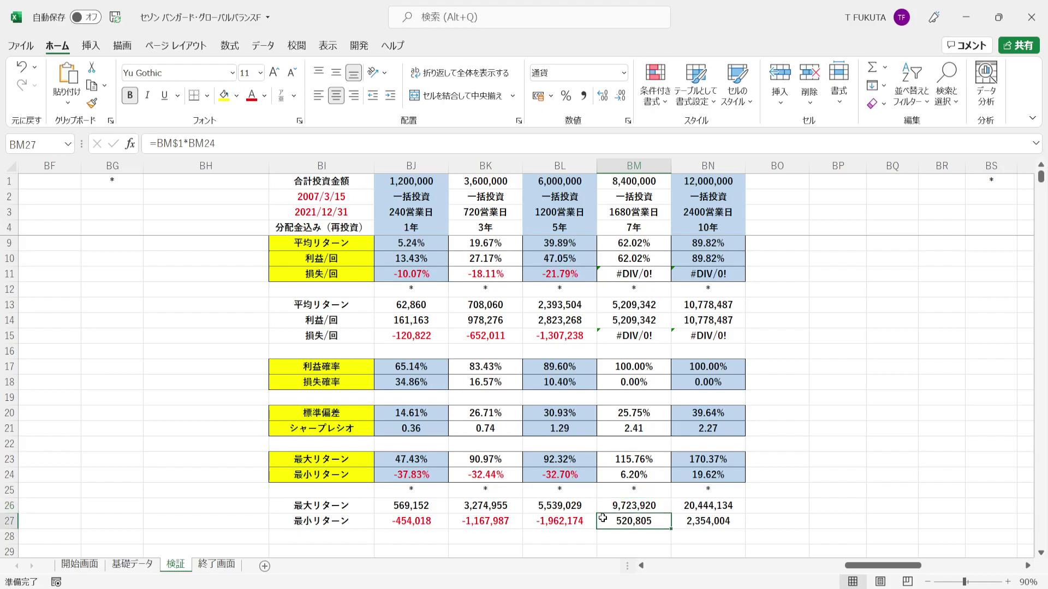
left_click(652, 227)
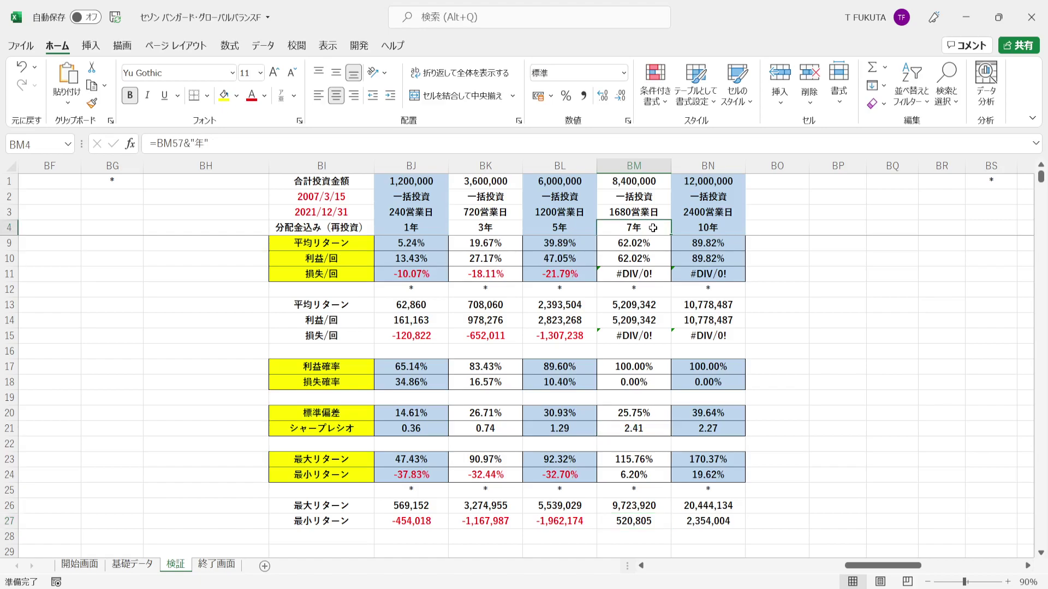
Review the 一括投資 10年 column's period in BN4, 合計投資金額 in BN1 and サンプル数 in BN5.
key("ctrl+z")
left_click(680, 227)
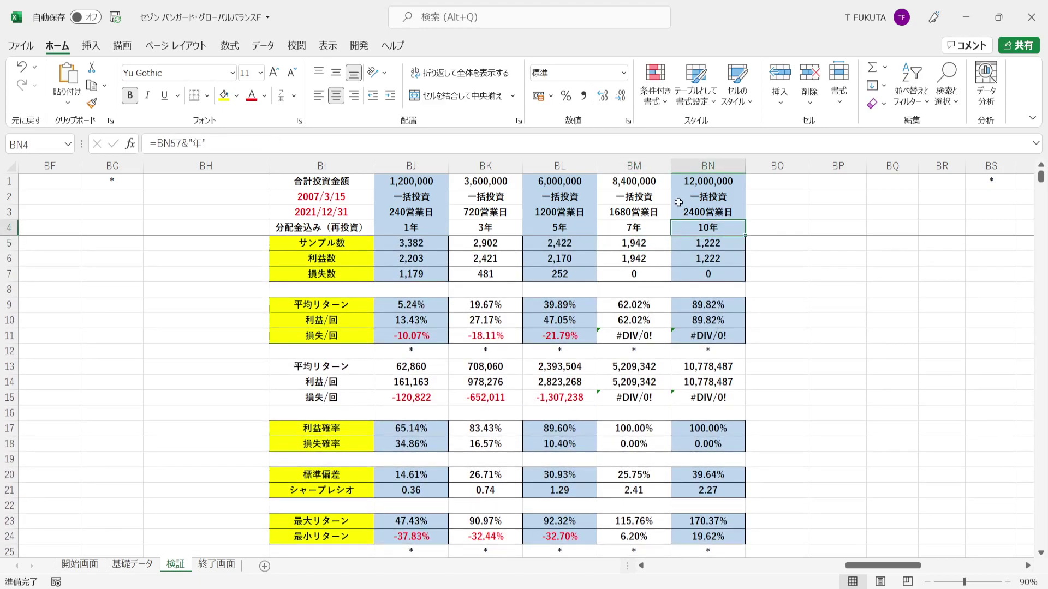
left_click(678, 181)
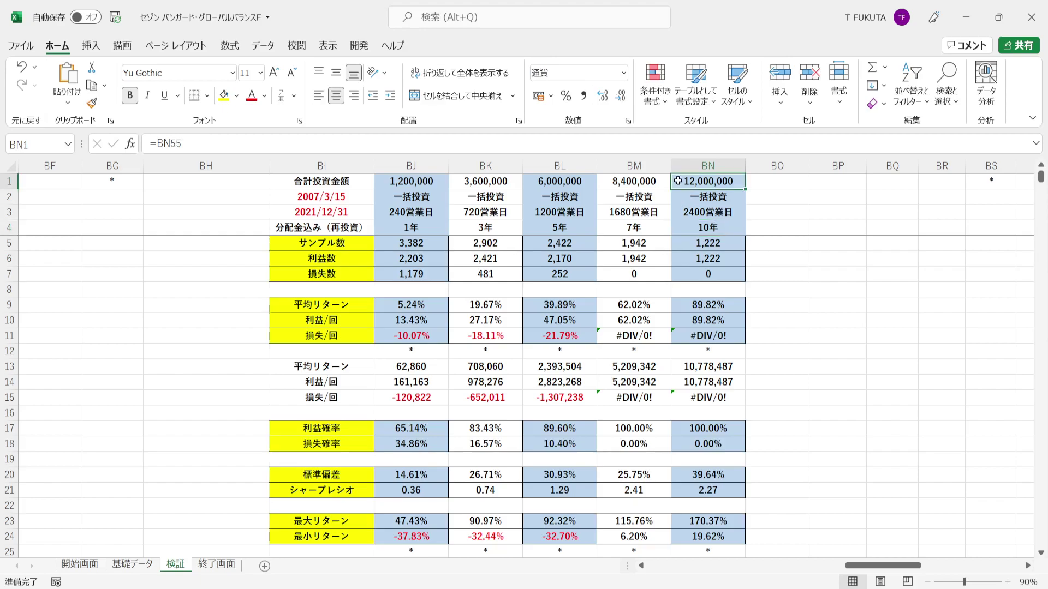
left_click(678, 228)
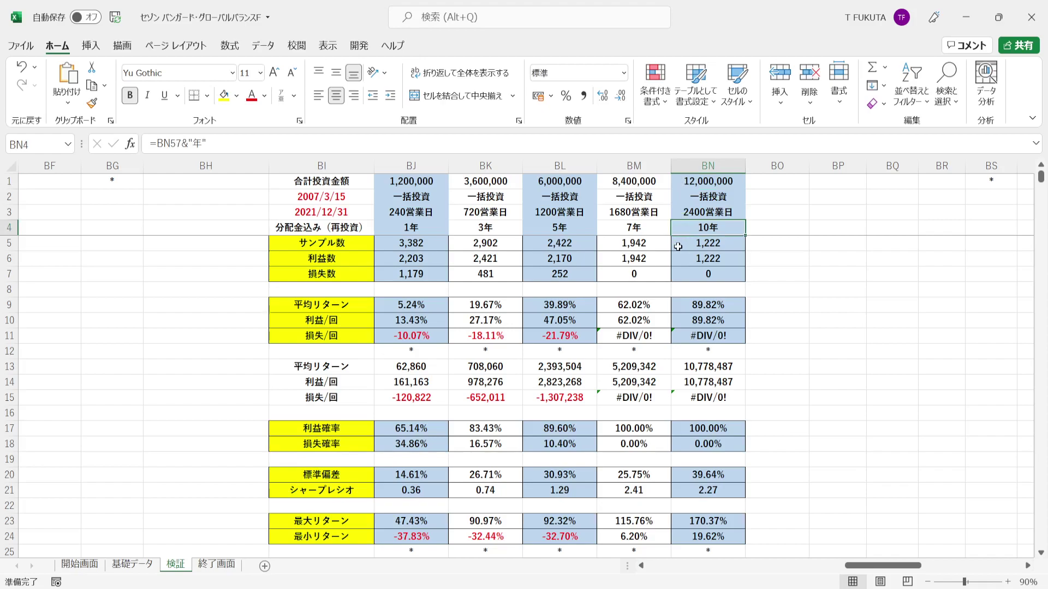
left_click(678, 247)
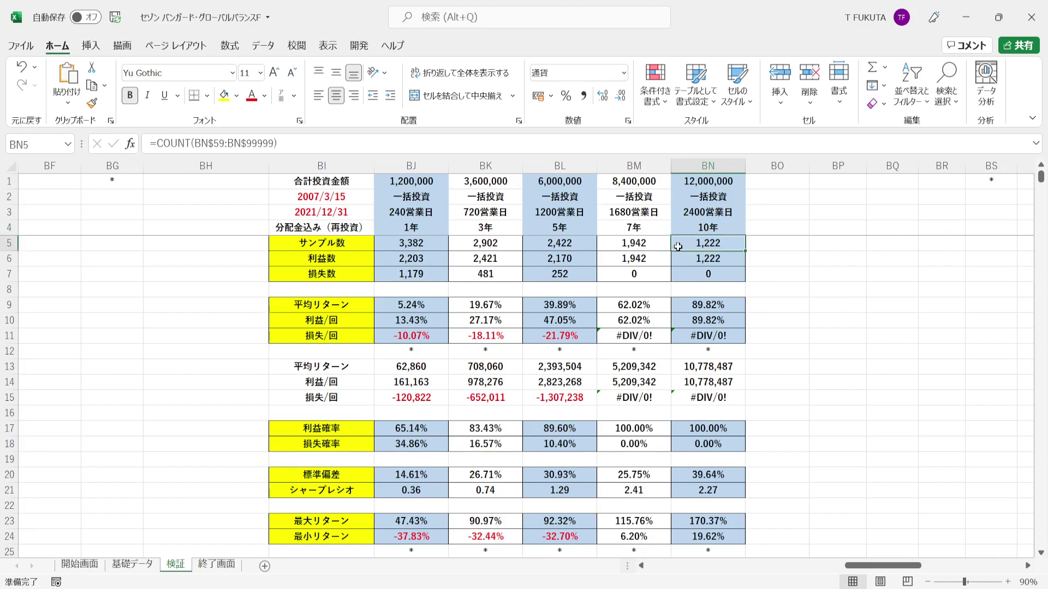
Check the 一括投資 10年 column's 損失数 and 利益数 in BN7 and BN6, and its 平均リターン as percentage in BN9 and amount in BN13.
left_click(679, 273)
key("Up")
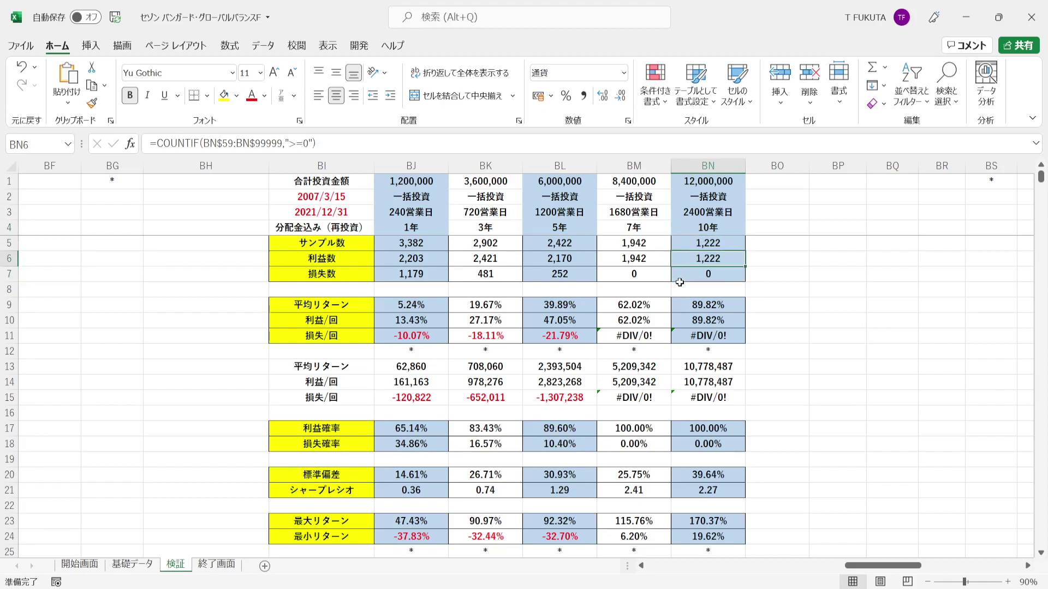
left_click(679, 304)
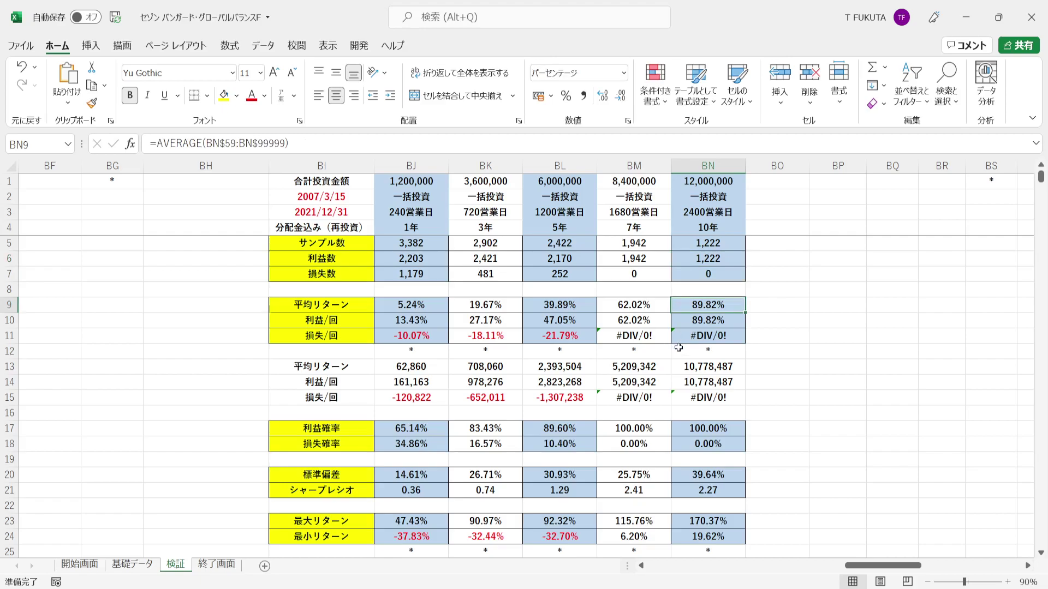
left_click(675, 366)
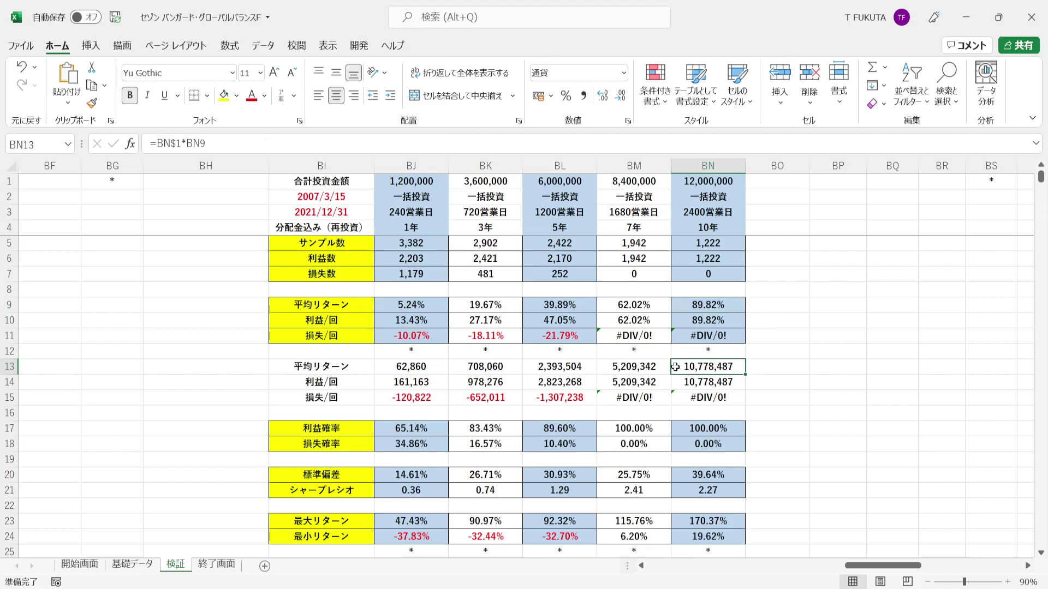
Compare the 一括投資 10年 column's 標準偏差 in BN20 with its 平均リターン in BN9, and check the シャープレシオ in BN21.
left_click(681, 475)
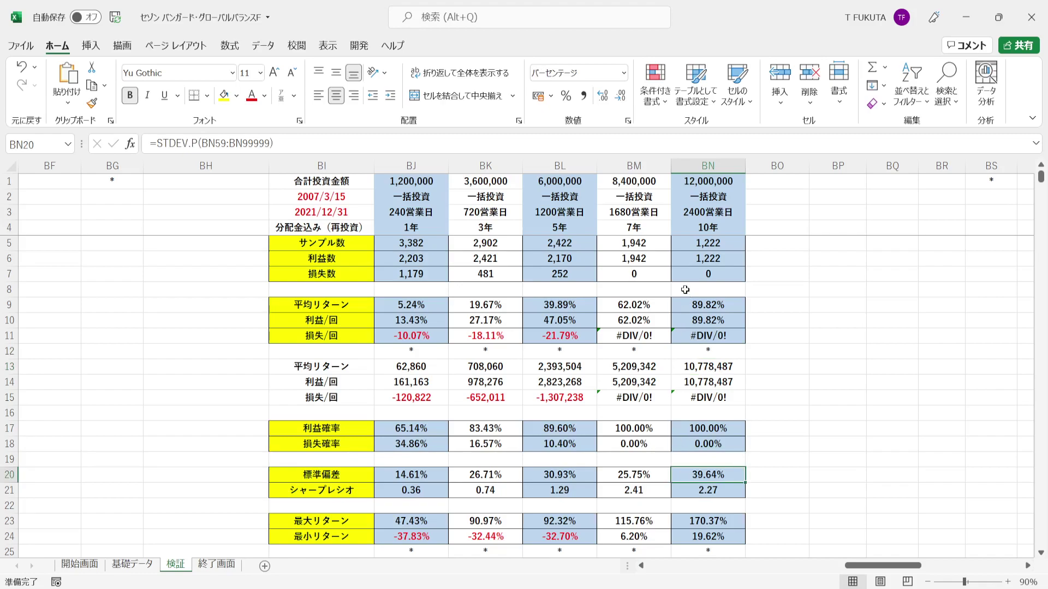
left_click(677, 304)
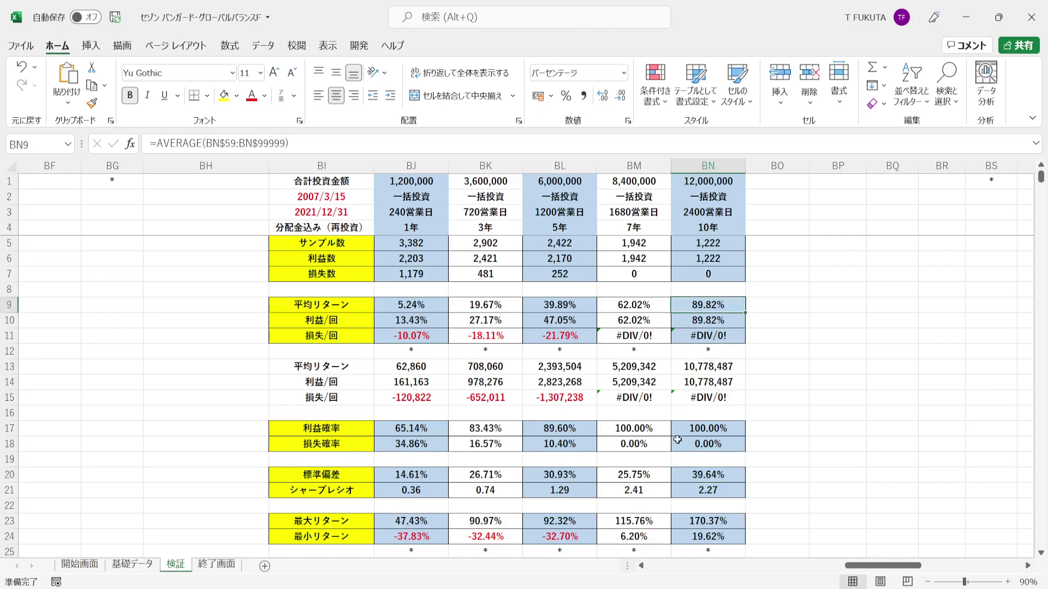
left_click(684, 478)
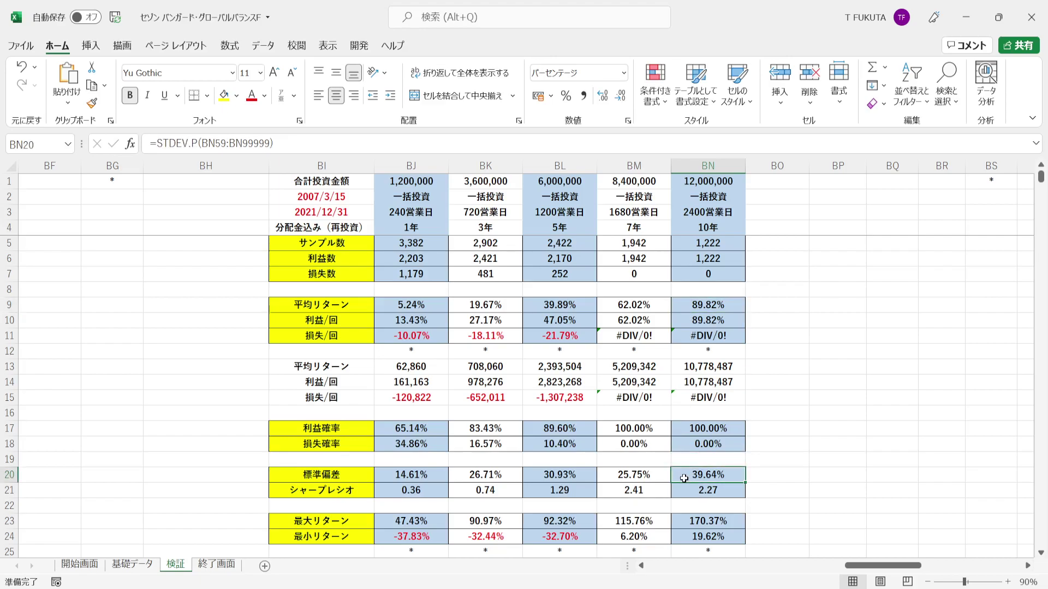
left_click(684, 493)
Review the 一括投資 10年 column's 最大リターン and 最小リターン as percentages in BN23:BN24 and as amounts in BN26:BN27.
key("Down")
key("Down")
key("Down")
key("Down")
key("Down")
key("Down")
key("Down")
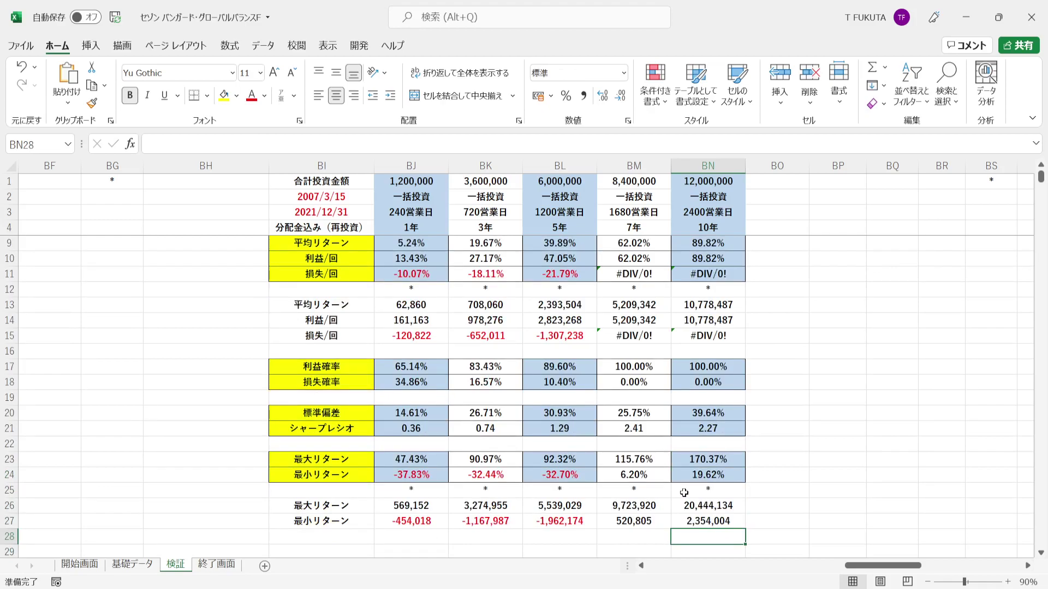
left_click(677, 461)
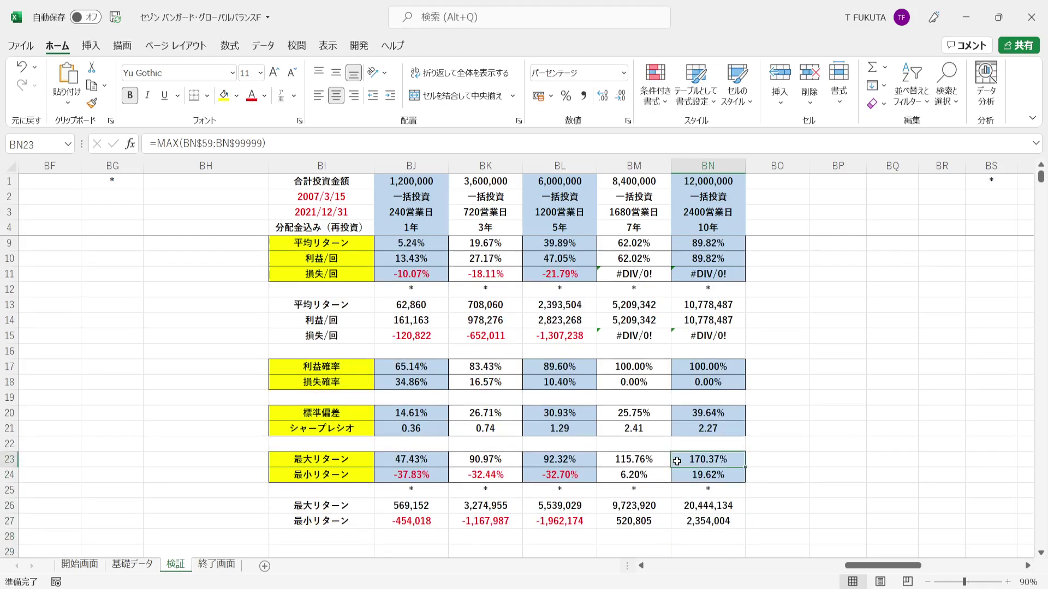
left_click(675, 479)
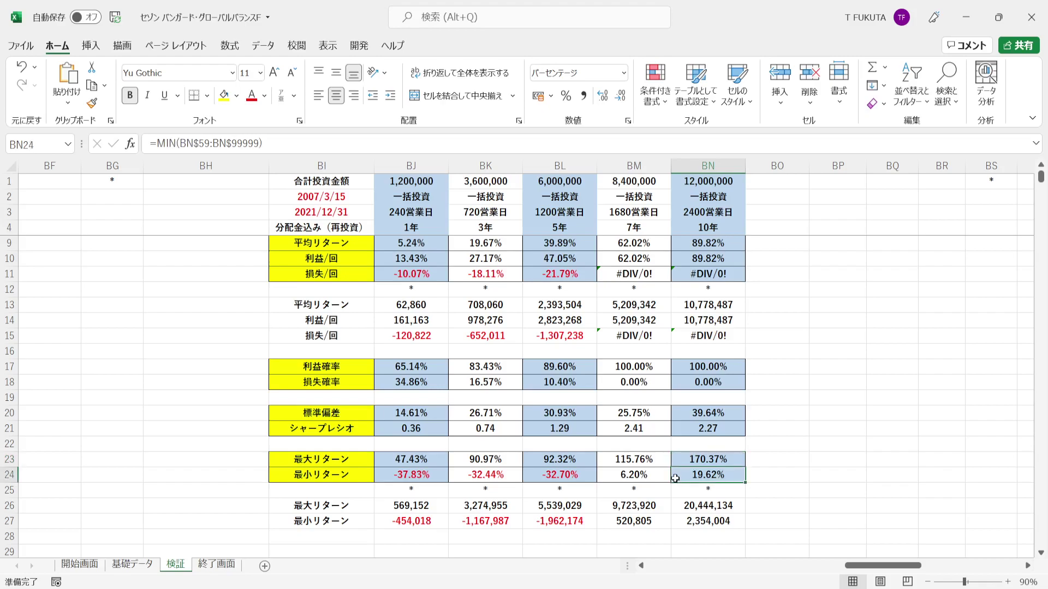
left_click(675, 507)
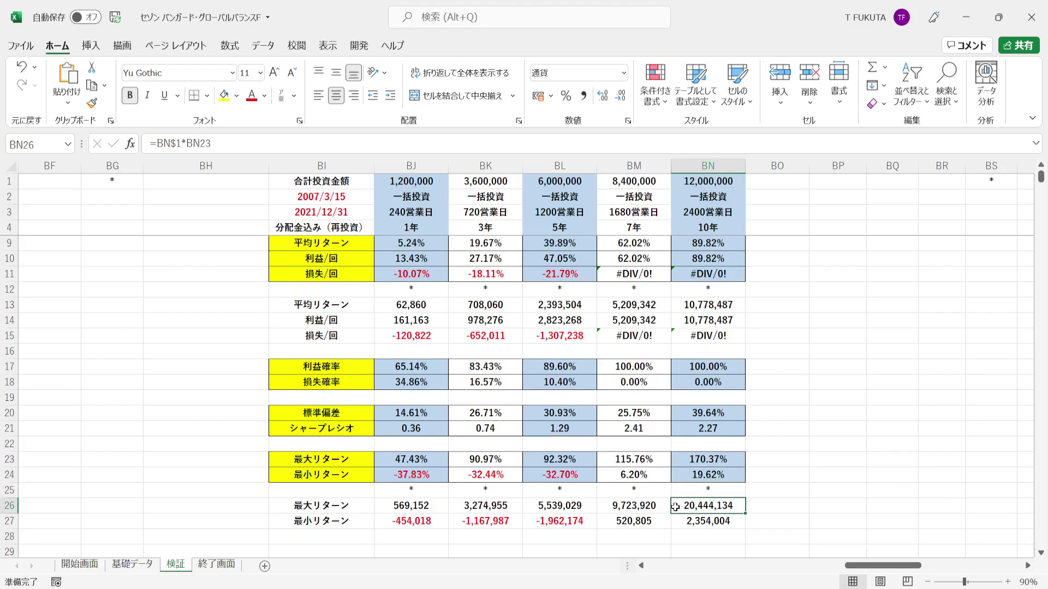
left_click(677, 525)
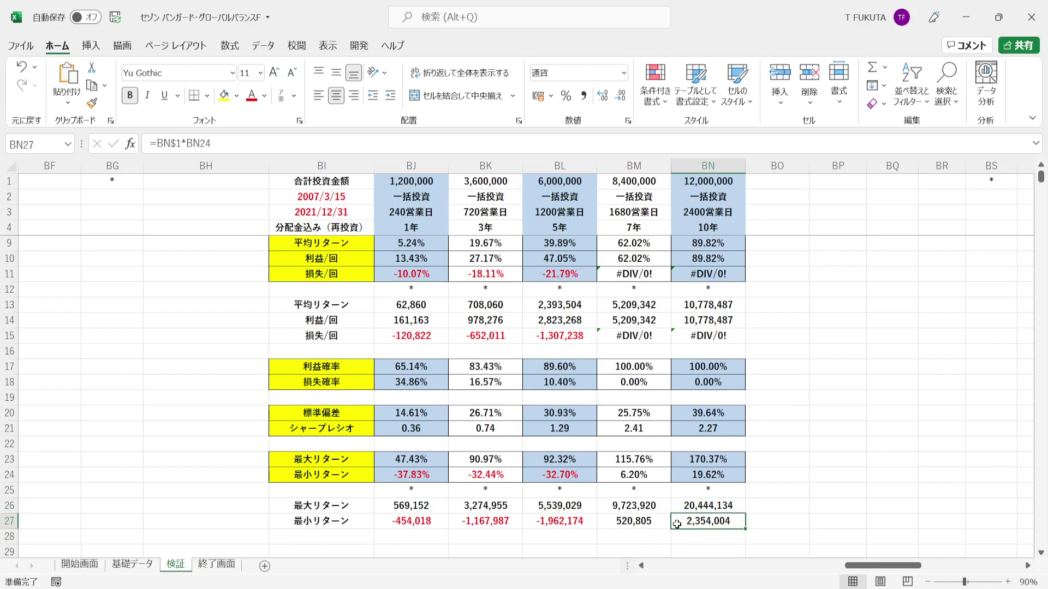
Return to the top of the lump-sum table and highlight its 一括投資 heading row, BI2:BN2.
left_click(688, 225)
scroll(688, 225, "up", 1)
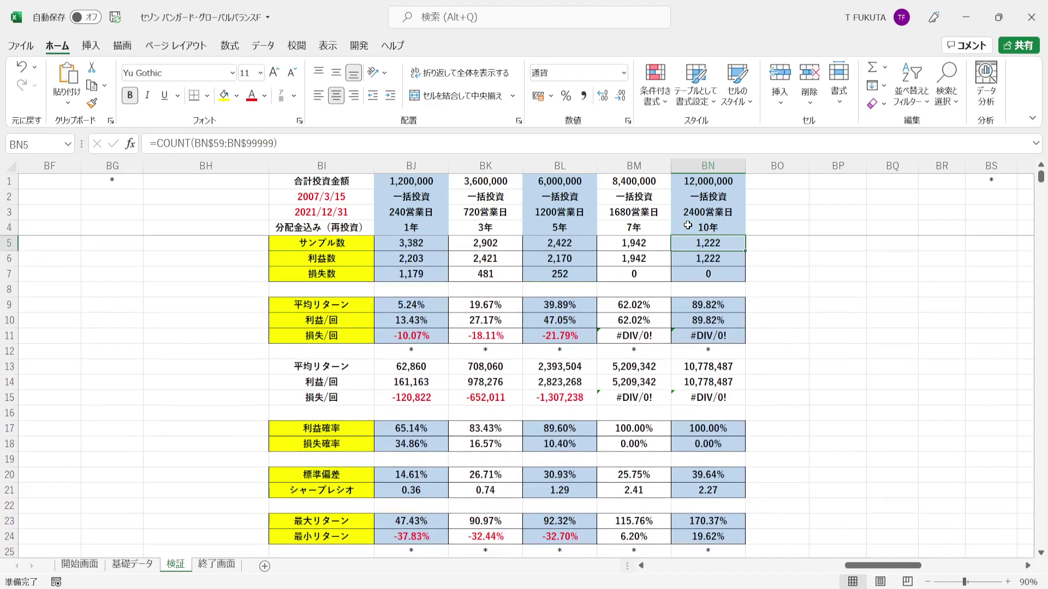
left_click(684, 199)
key("ctrl+shift+Left")
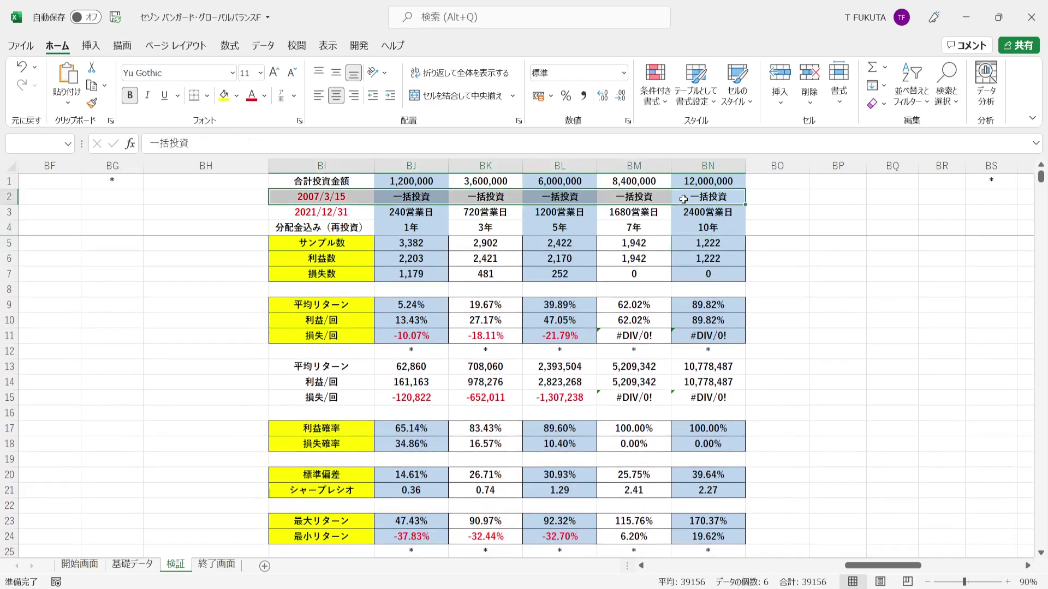
Go to the table comparing 積立投資 with 一括投資 in rows 31 to 43, below the accumulation results.
key("Up")
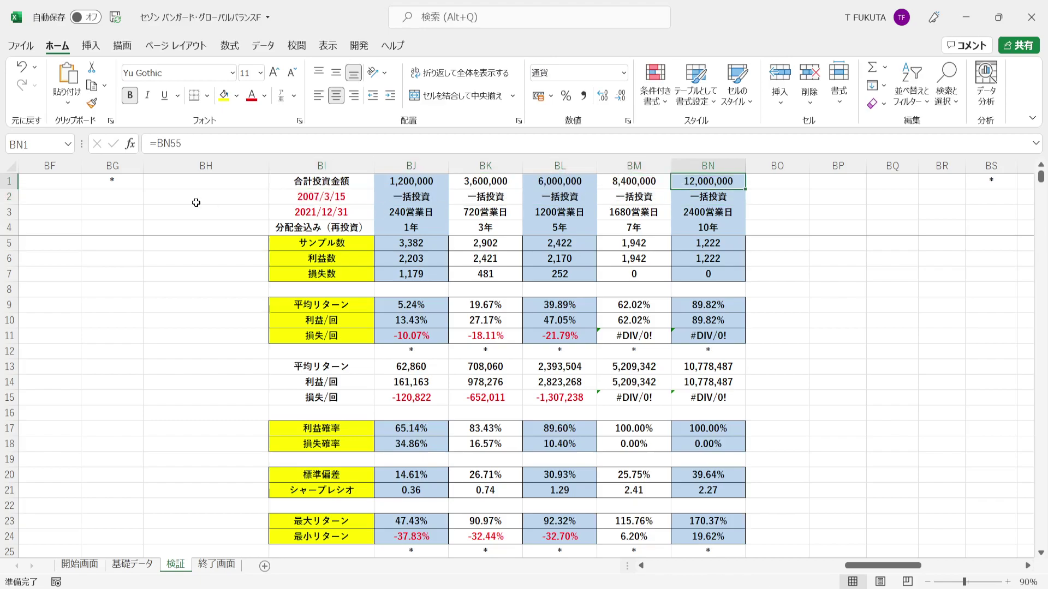
key("ctrl+Left")
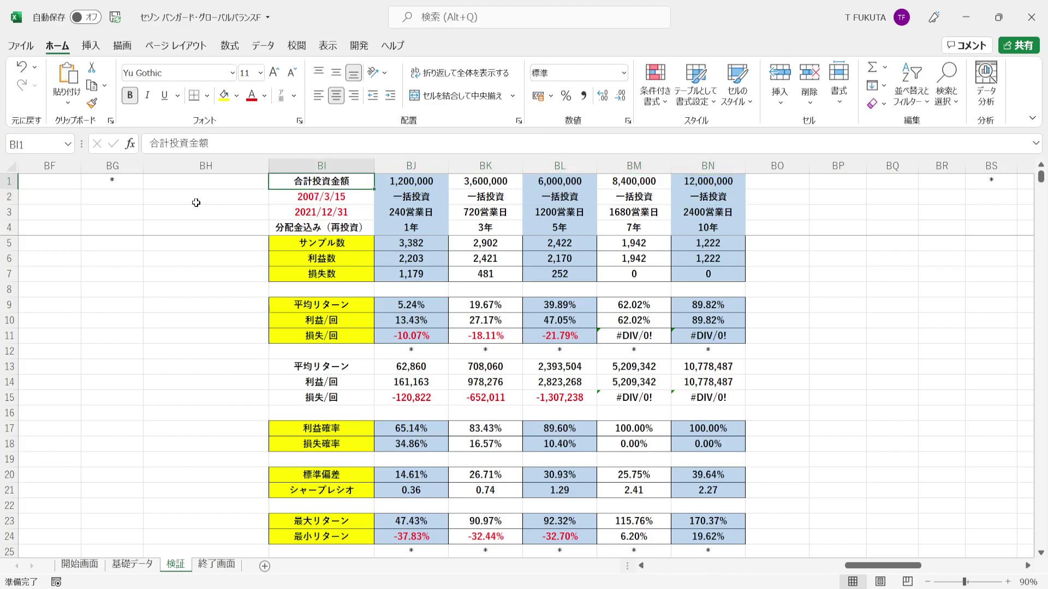
key("ctrl+Left")
key("ctrl+Left")
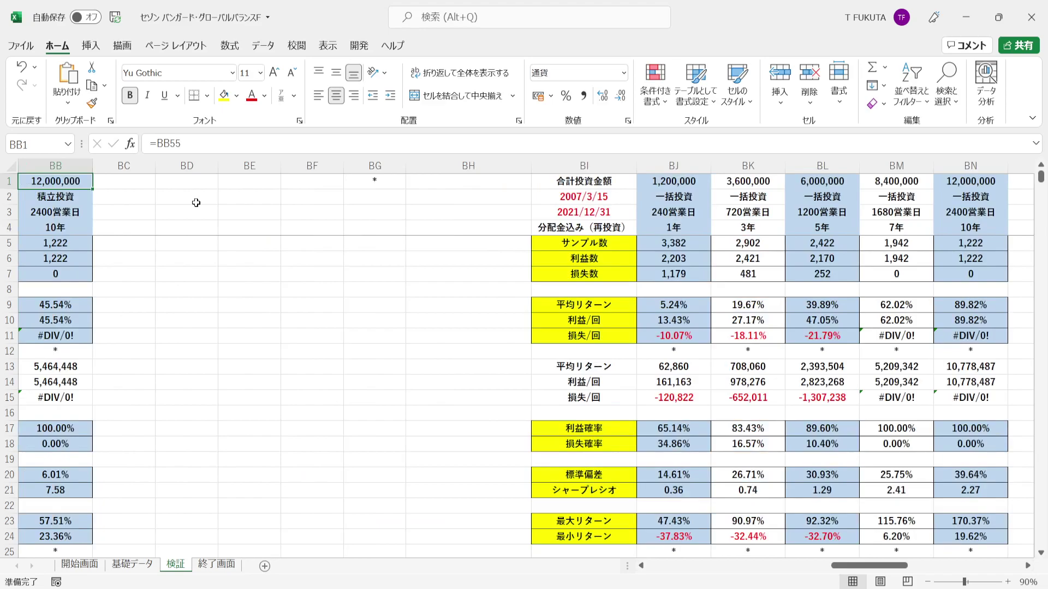
key("ctrl+Left")
key("ctrl+Left")
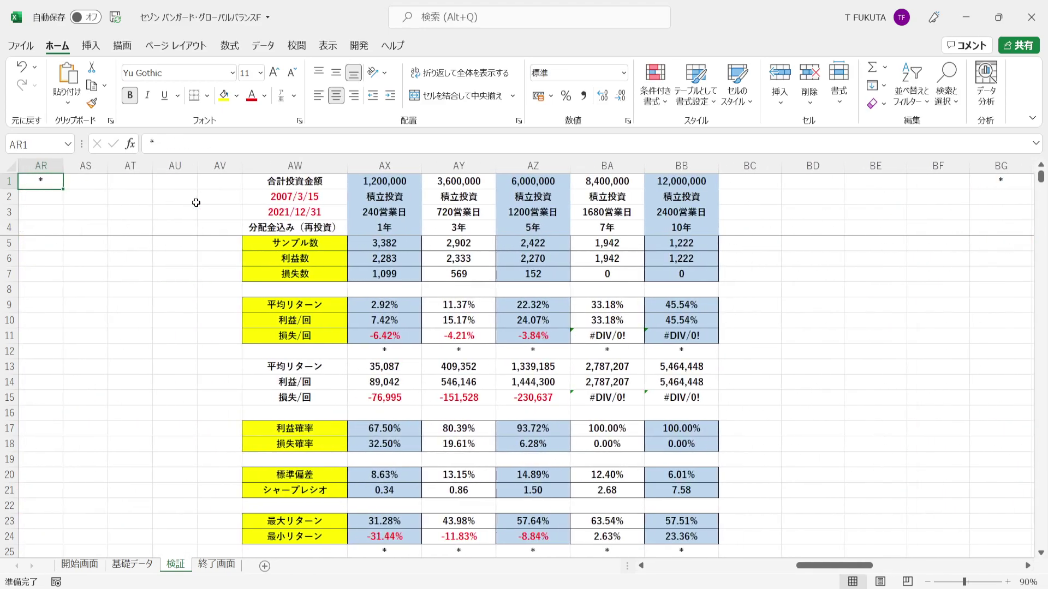
key("ctrl+Down")
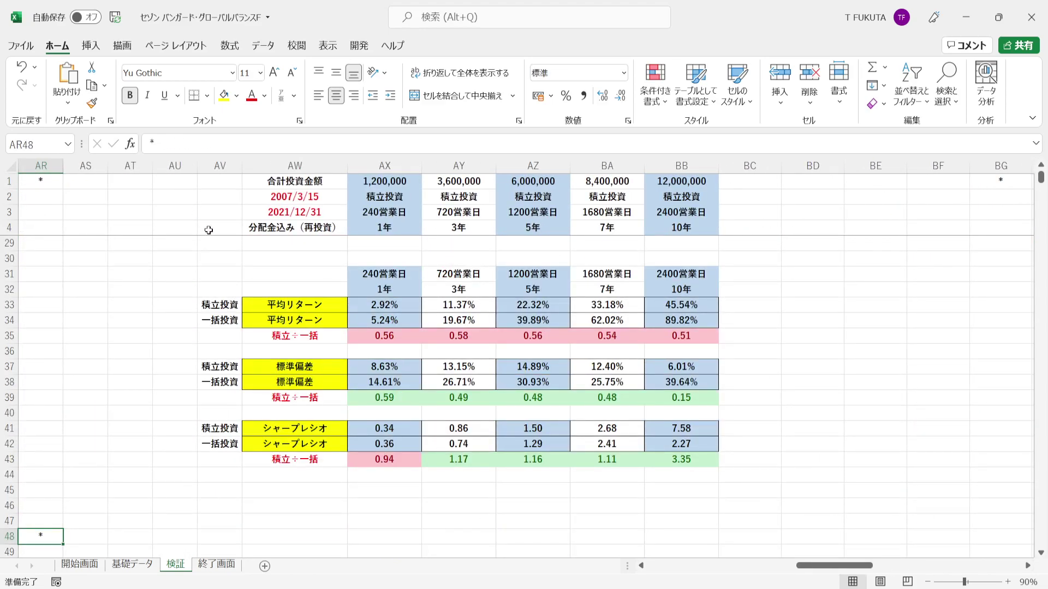
Point out the three compared metrics: 平均リターン in AW33, 標準偏差 in AW37 and シャープレシオ in AW41.
left_click(325, 304)
left_click(338, 366)
left_click(332, 429)
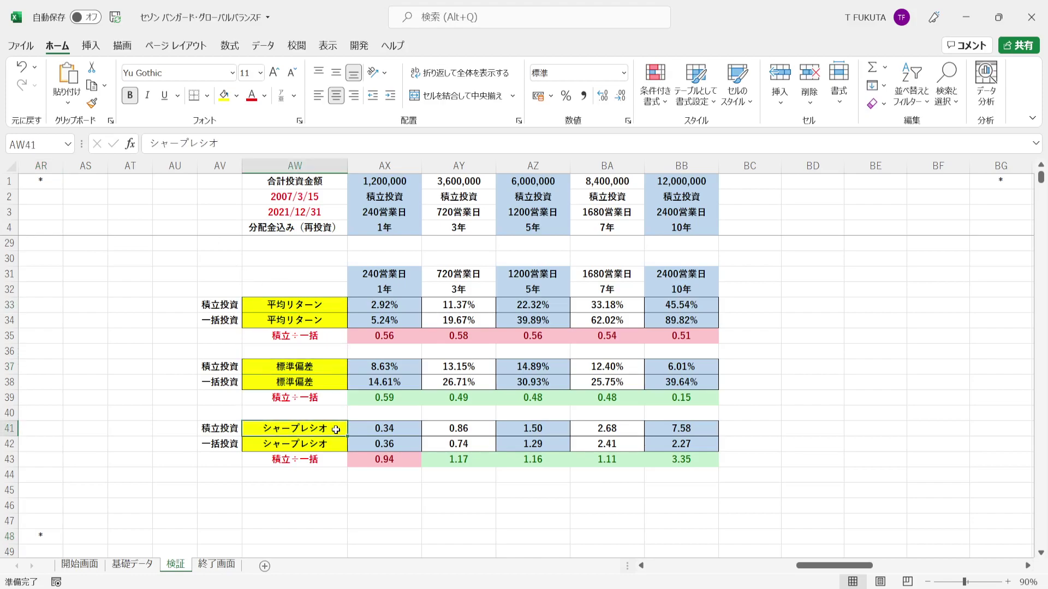
Examine the 平均リターン comparison from AW33 and highlight its 積立÷一括 ratios for all periods in AX35:BB35.
left_click(332, 303)
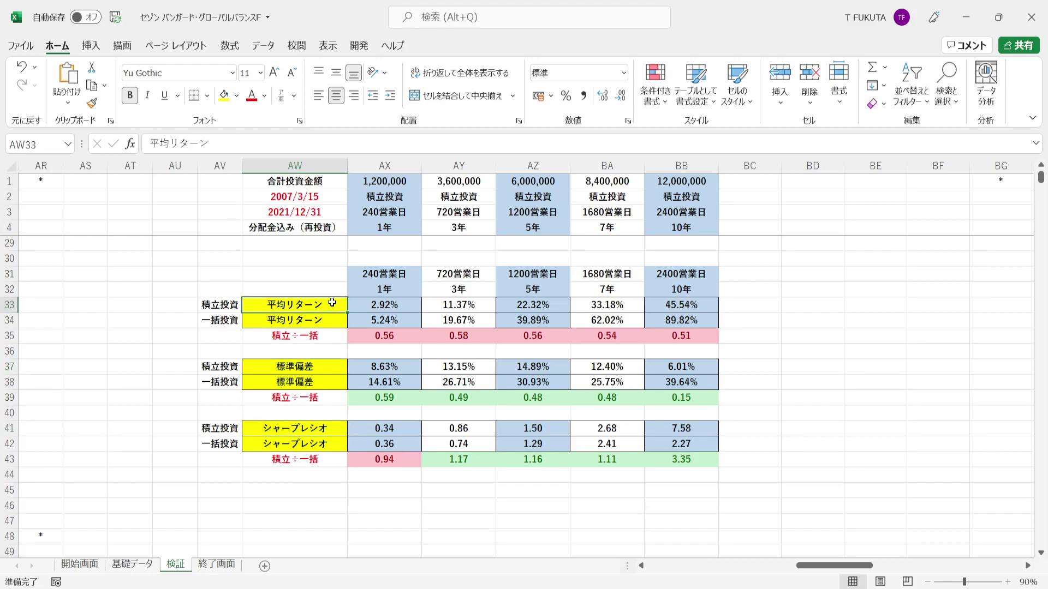
left_click(336, 331)
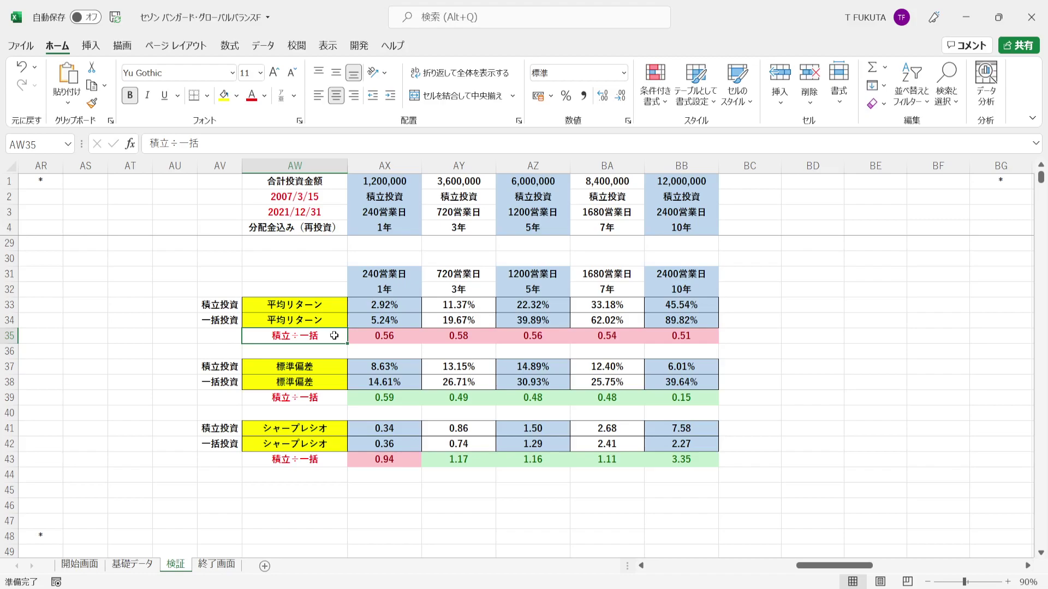
left_click(367, 340)
left_click_drag(367, 340, 675, 338)
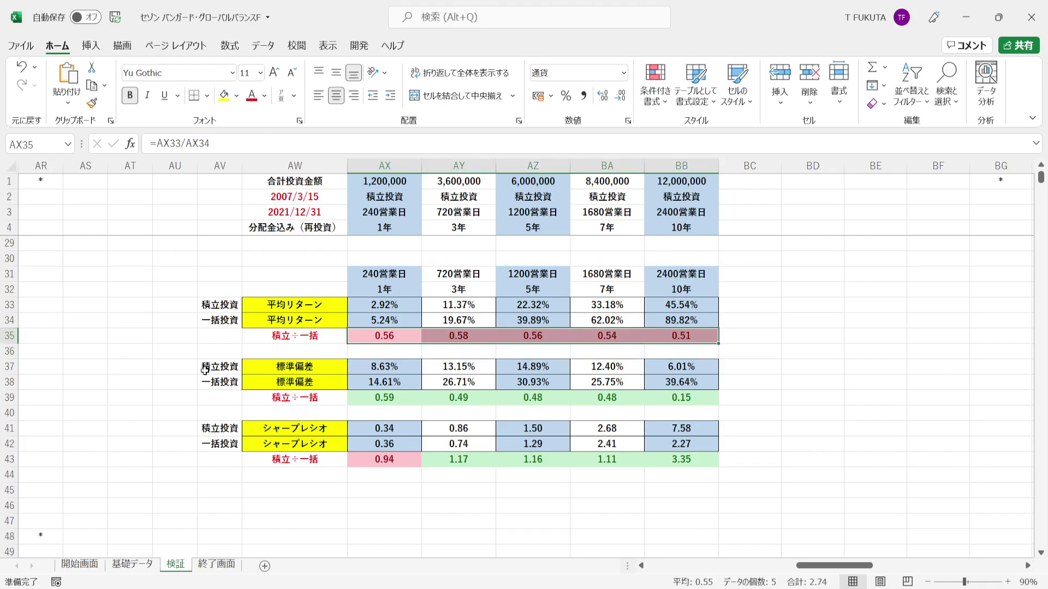
left_click_drag(357, 340, 667, 343)
Examine the 標準偏差 comparison from AW37 and highlight its 積立÷一括 ratios for all periods in AX39:BB39.
left_click(338, 370)
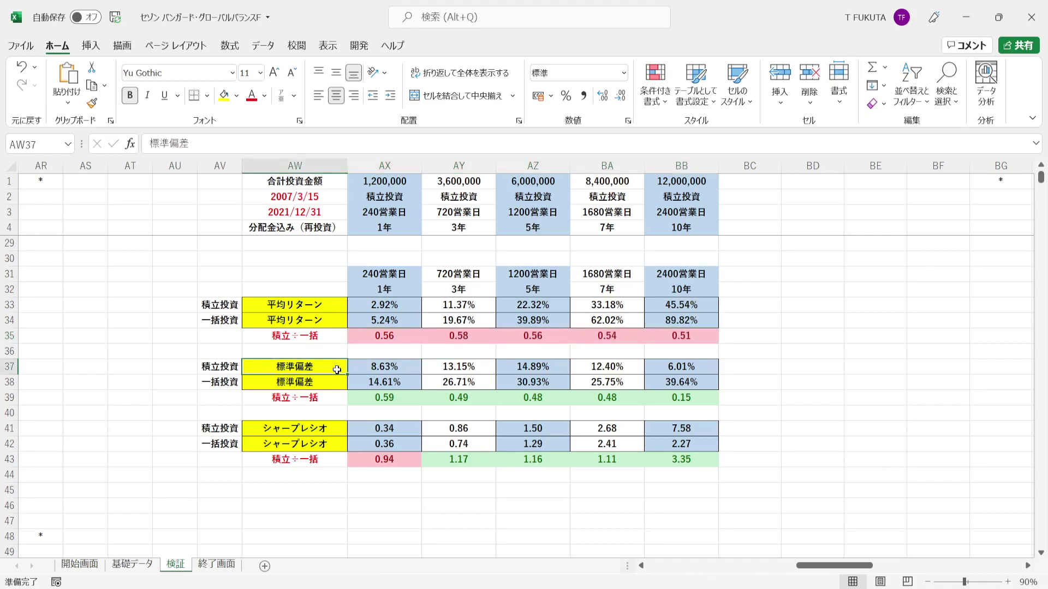
key("Down")
key("Down")
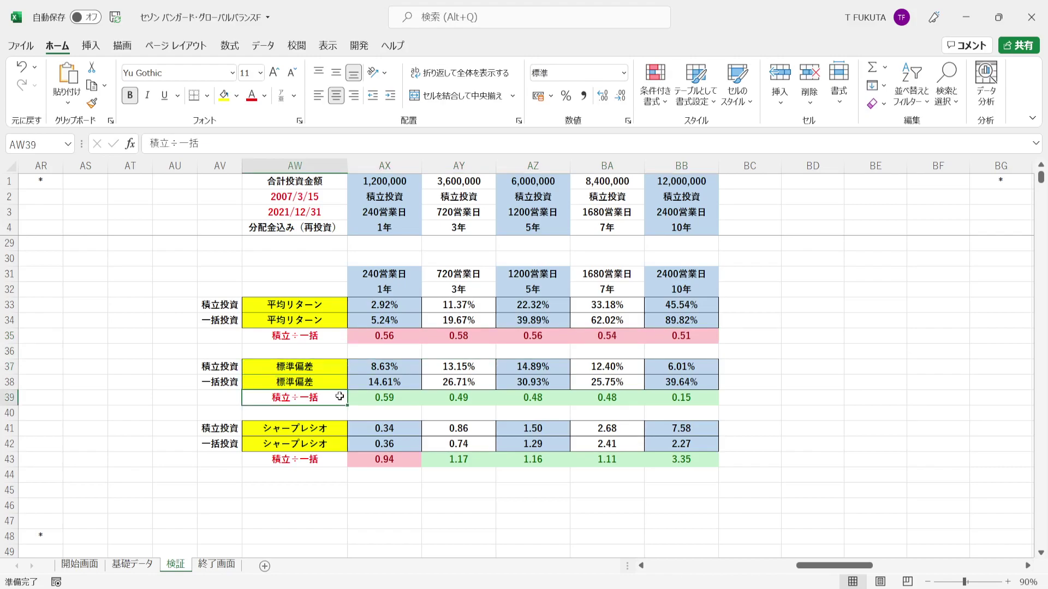
left_click(358, 398)
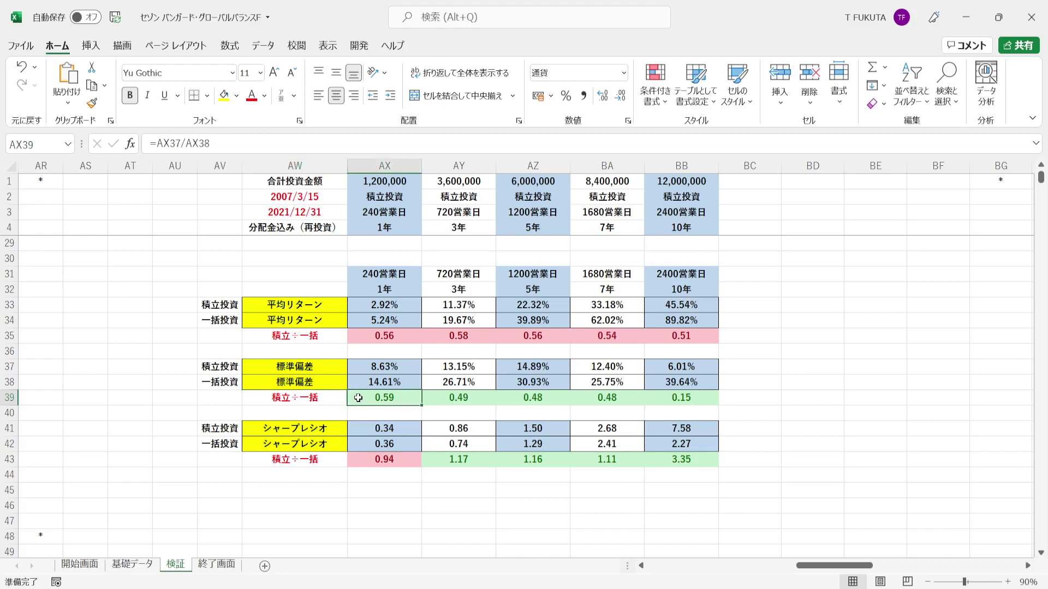
left_click_drag(358, 398, 658, 396)
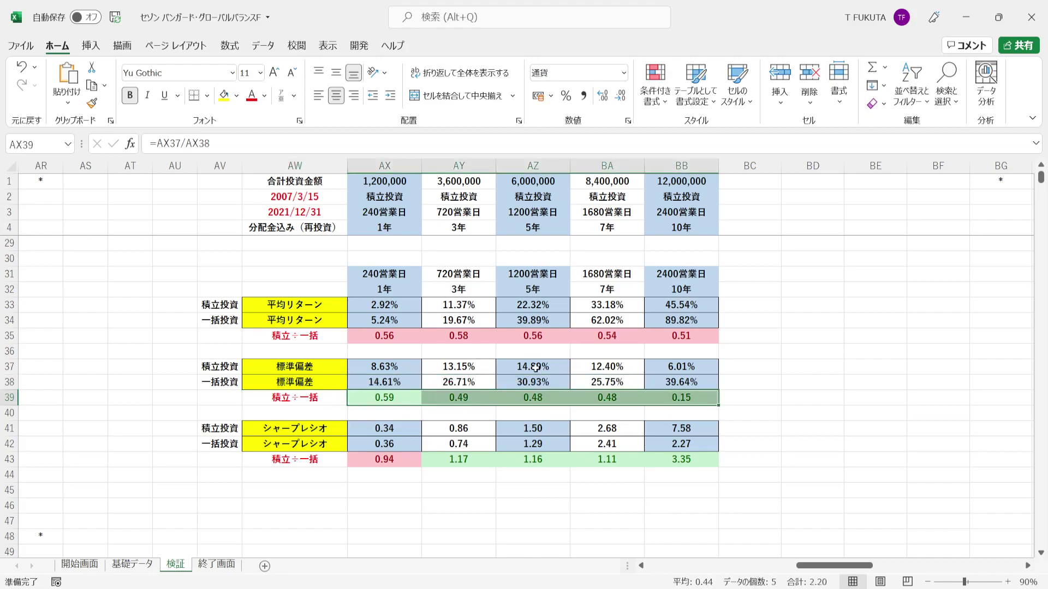
Compare the 1年 column's 積立÷一括 ratio for 平均リターン in AX35 with the one for 標準偏差 in AX39.
left_click(331, 308)
left_click(355, 334)
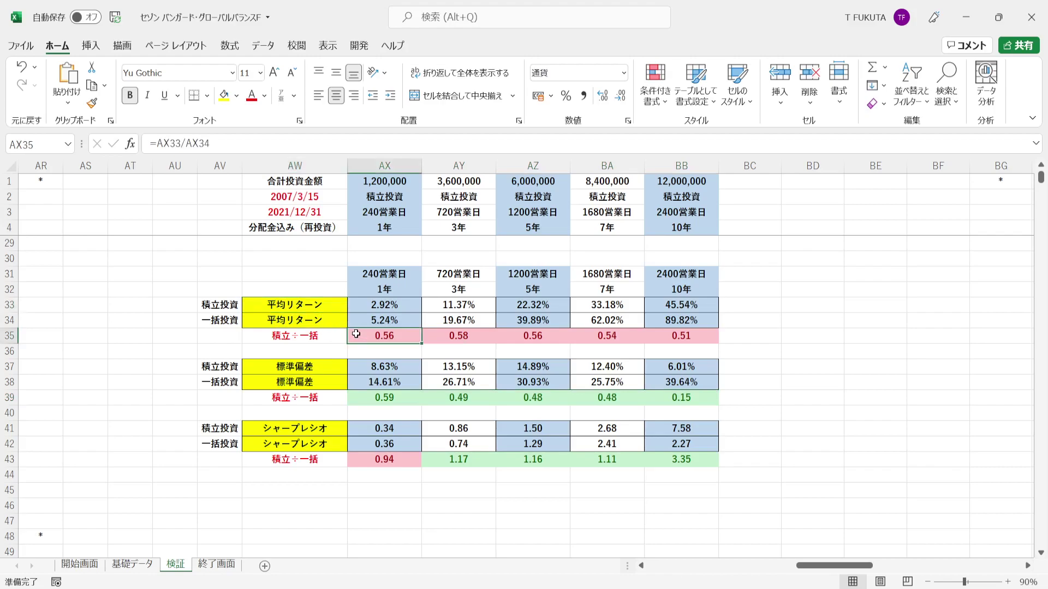
left_click(338, 393)
left_click(360, 394)
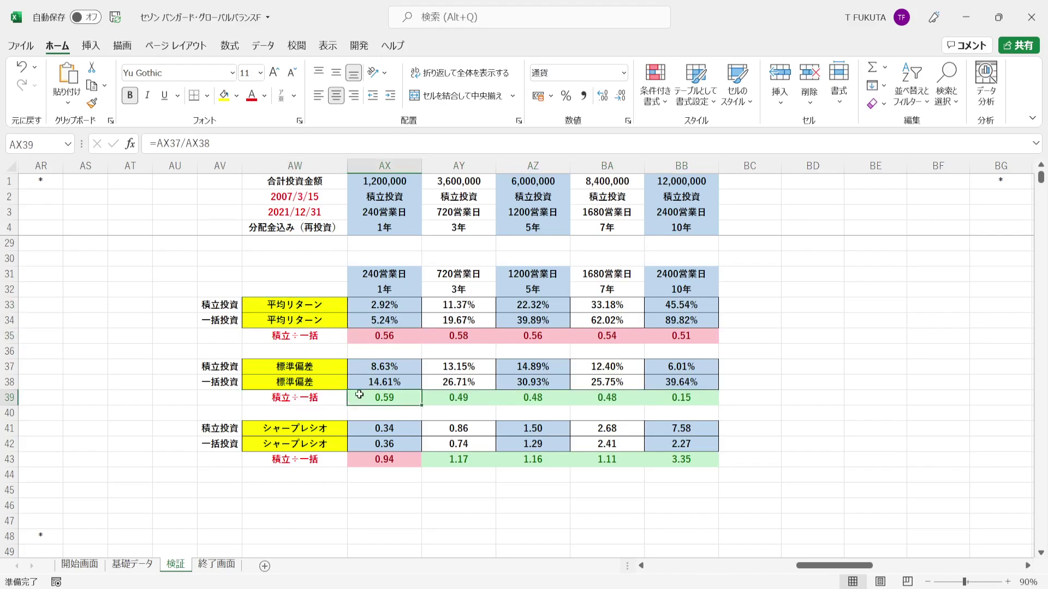
Point out シャープレシオ in AW41 together with the 平均リターン labels in AW33:AW34 and 標準偏差 in AW37.
left_click(338, 429)
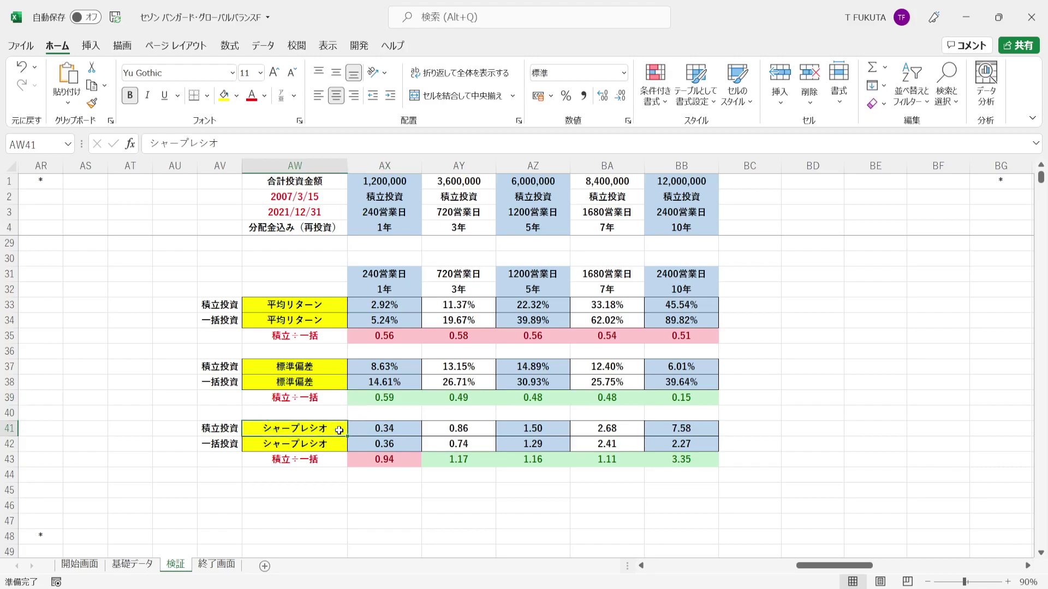
left_click_drag(333, 312, 333, 319)
left_click(332, 365)
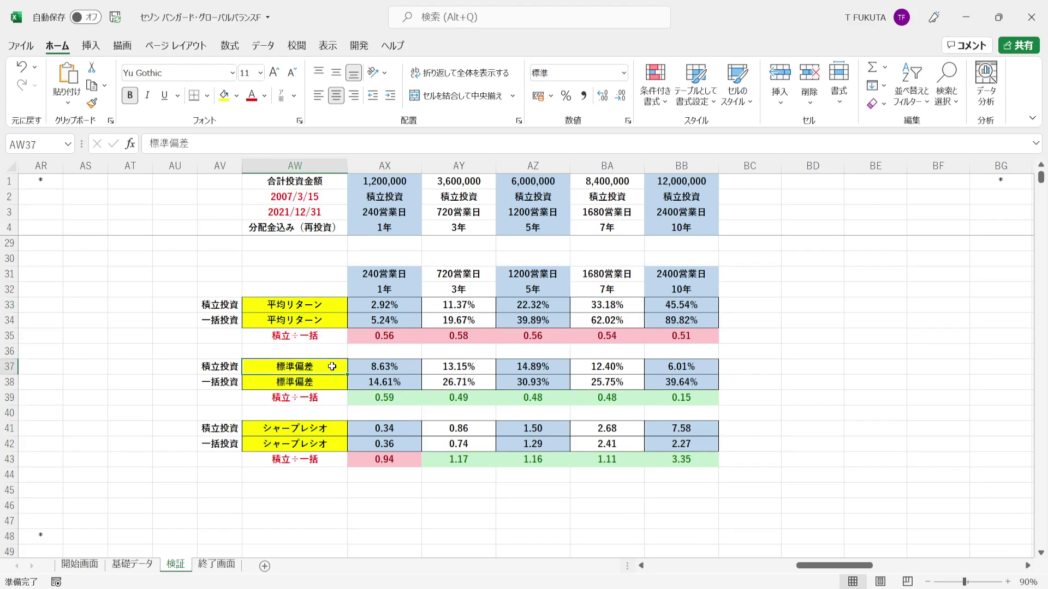
Examine the シャープレシオ 積立÷一括 ratios in row 43, checking the 1年 ratio in AX43 and highlighting the 3年 to 10年 ratios in AY43:BB43.
left_click(333, 460)
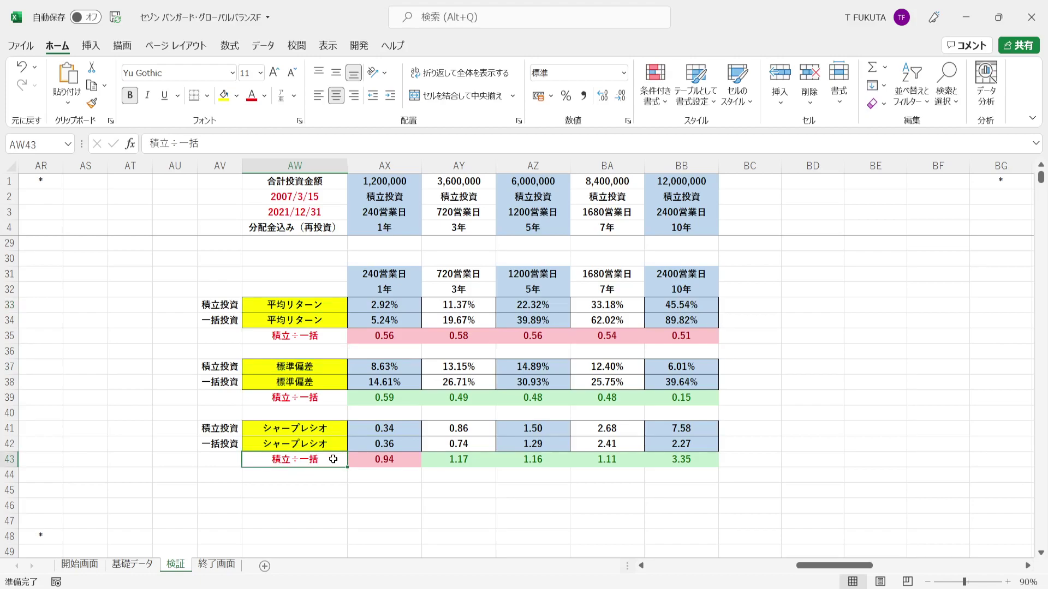
left_click(432, 460)
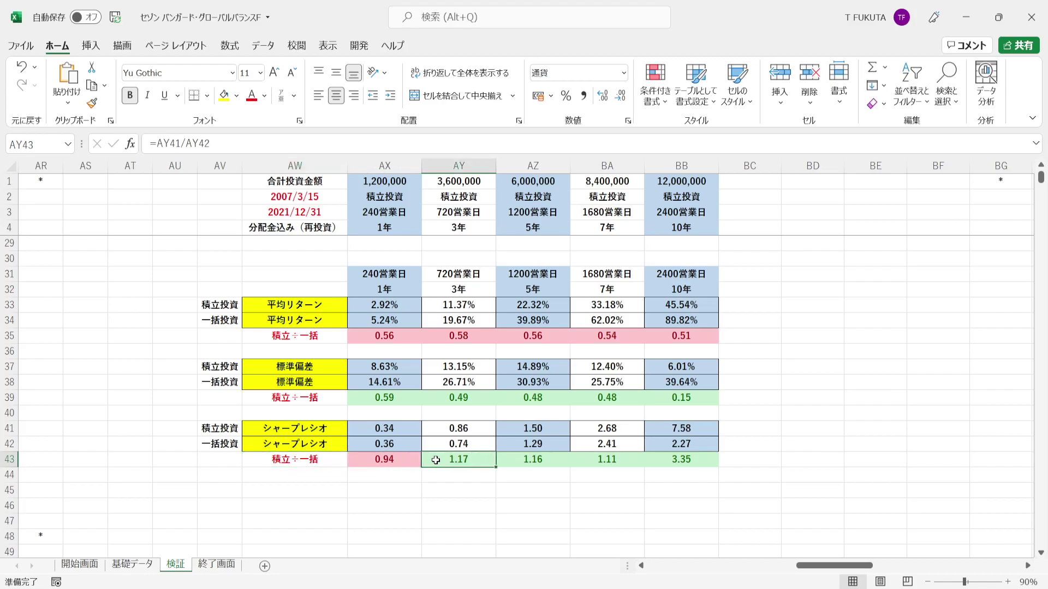
left_click(354, 462)
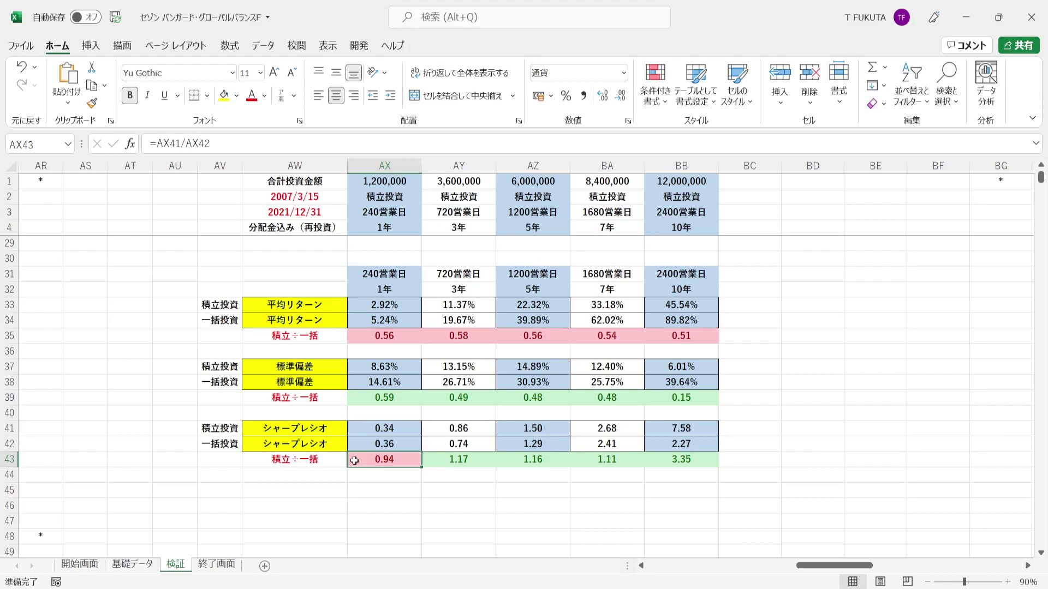
left_click(438, 462)
left_click_drag(438, 463, 671, 468)
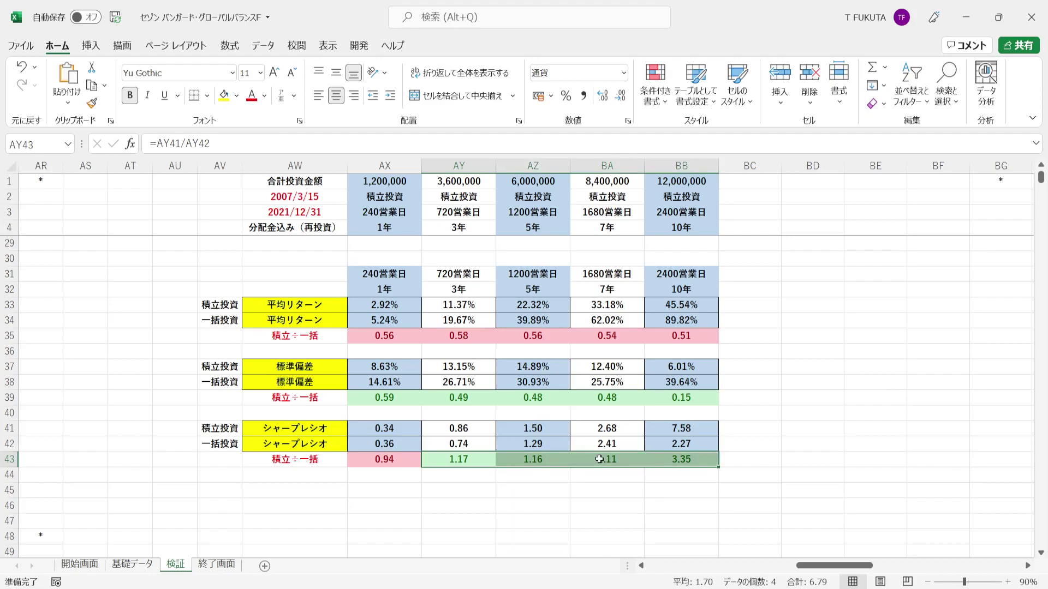
Examine the 10年 シャープレシオ figures in BB41:BB43 and highlight the 3年 to 7年 ratios in AY43:BA43 for comparison.
left_click(654, 462)
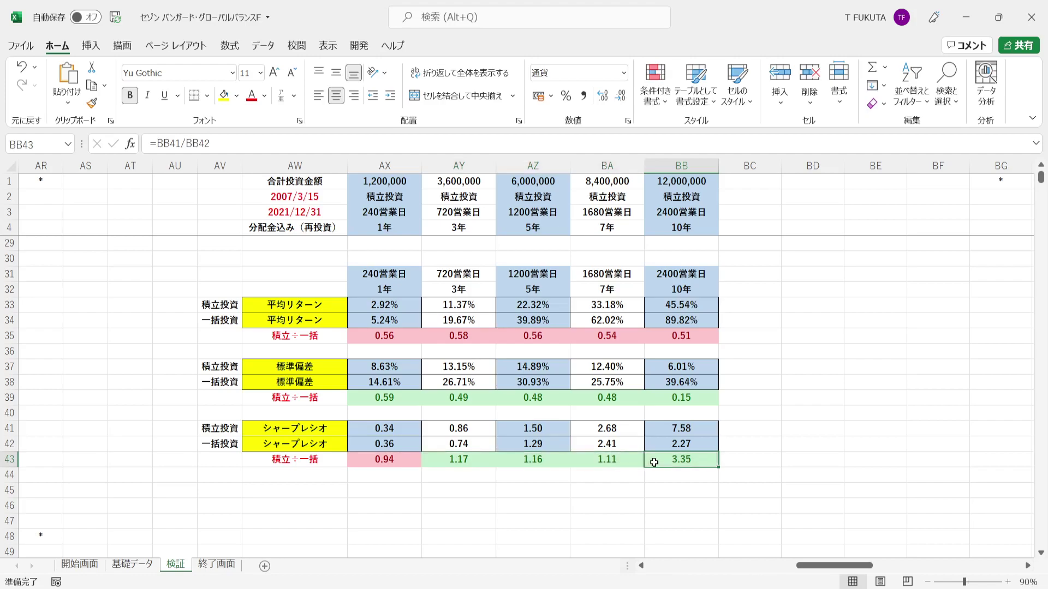
left_click_drag(653, 431, 660, 456)
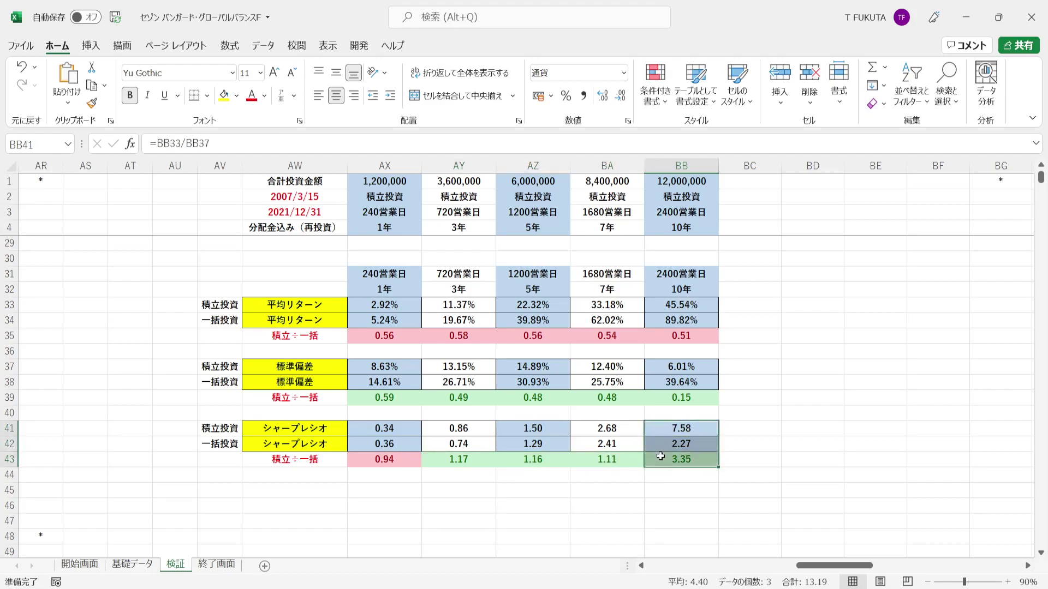
left_click_drag(489, 460, 586, 463)
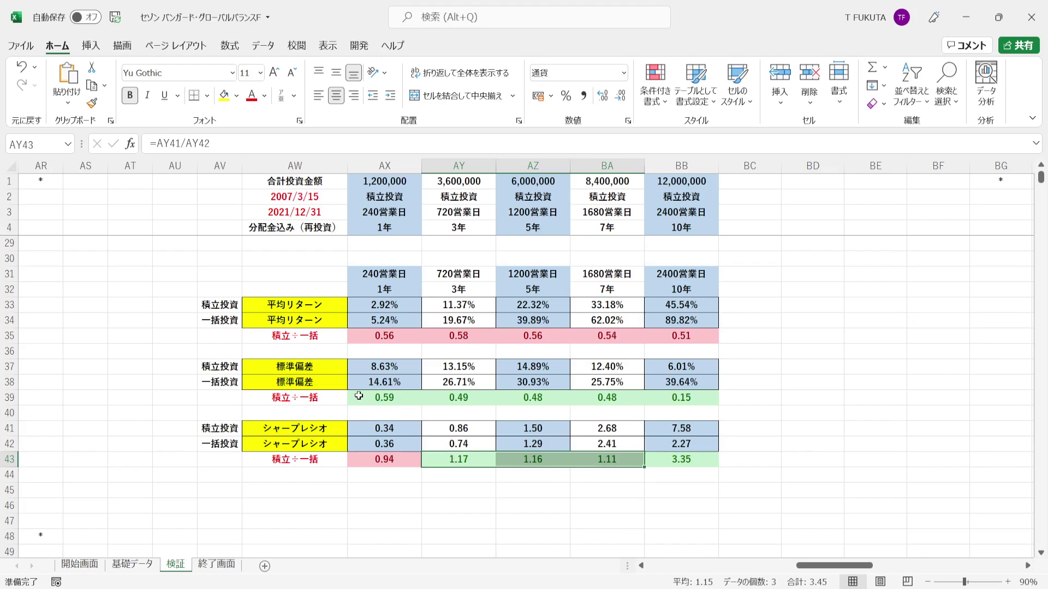
Compare the 標準偏差 ratios in AX39:BB39 with the シャープレシオ ratios in AY43:BB43 and AX43, and highlight the 積立投資 and 一括投資 labels in AV33:AV34.
left_click_drag(358, 395, 669, 398)
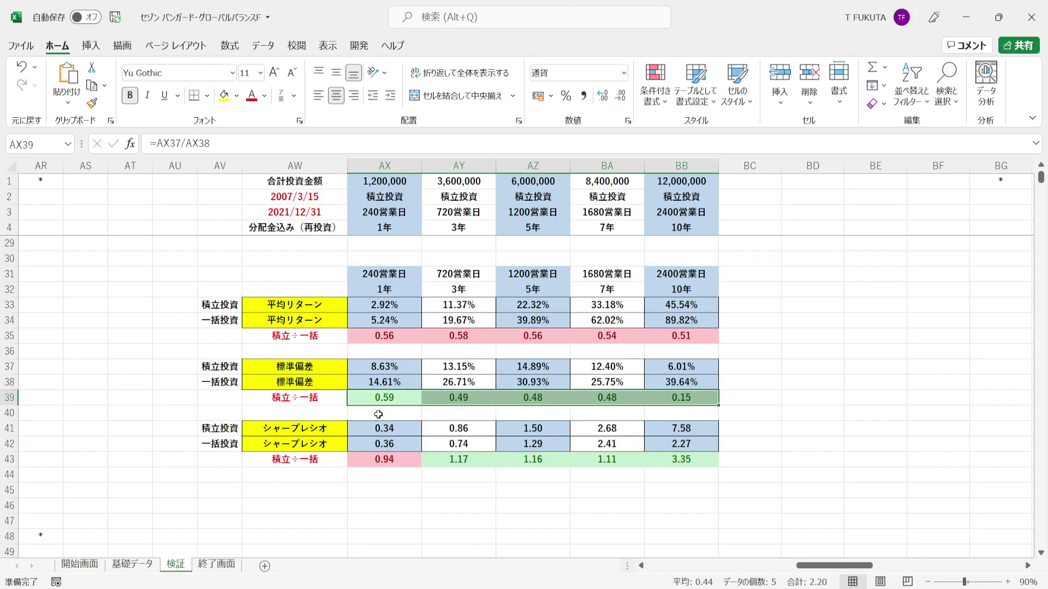
left_click_drag(435, 458, 650, 463)
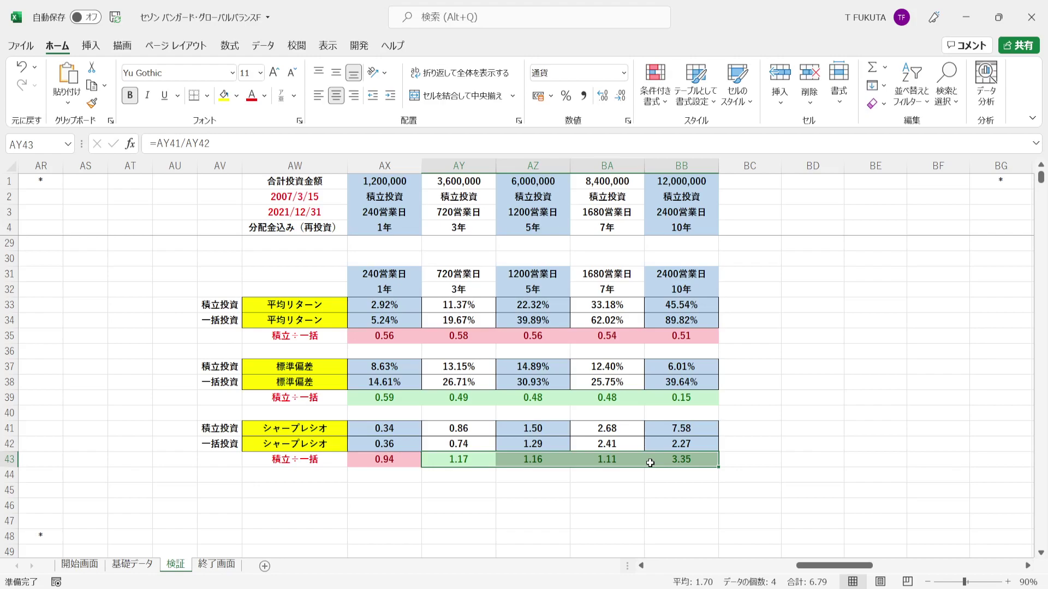
left_click(364, 462)
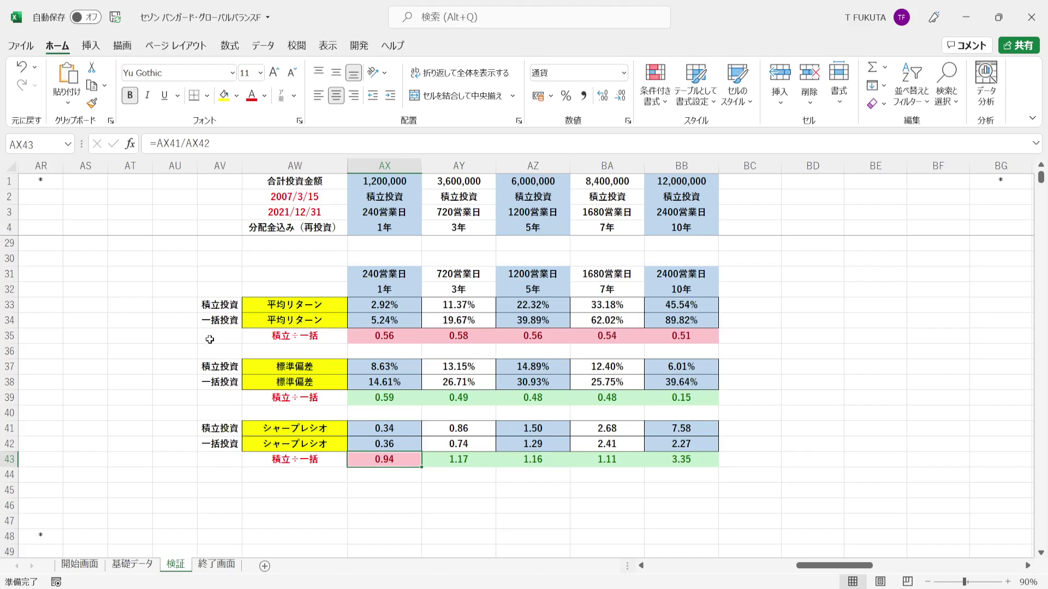
left_click_drag(217, 310, 219, 321)
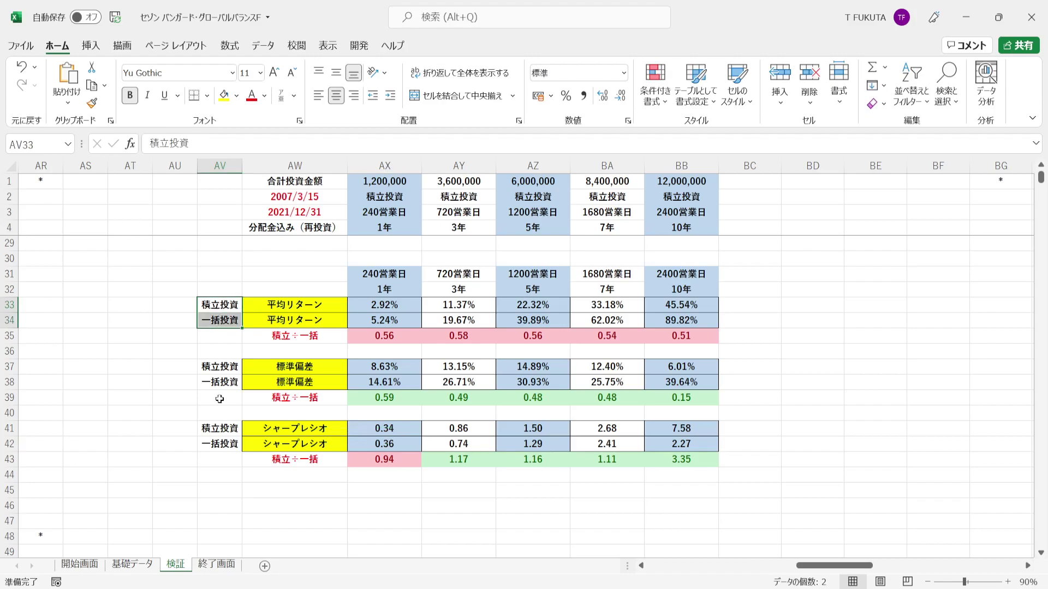
Show the 終了画面 sheet and select its closing request-and-question message in A2.
left_click(215, 569)
left_click(216, 566)
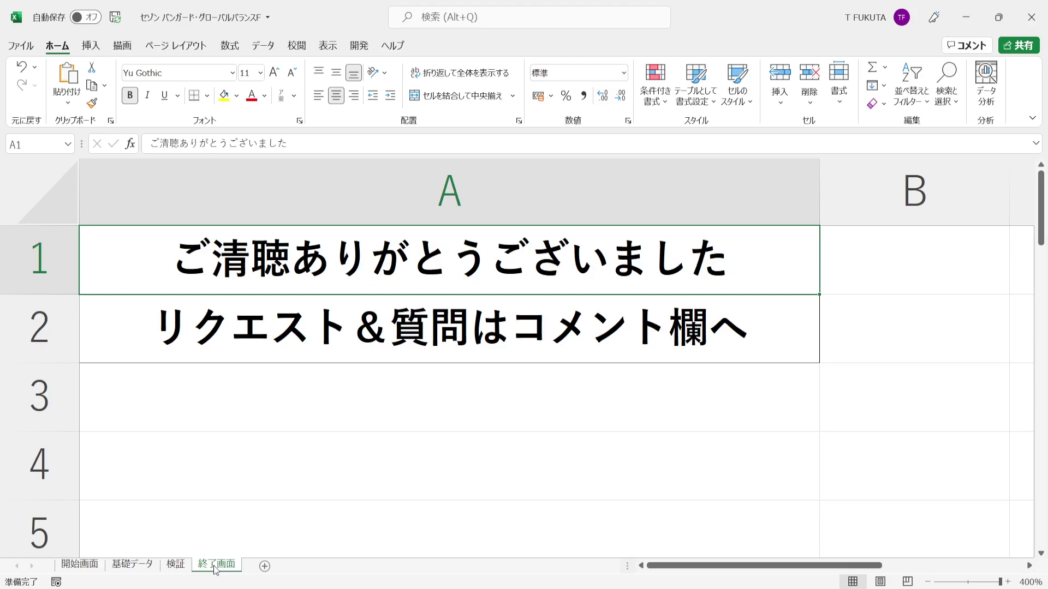
key("Down")
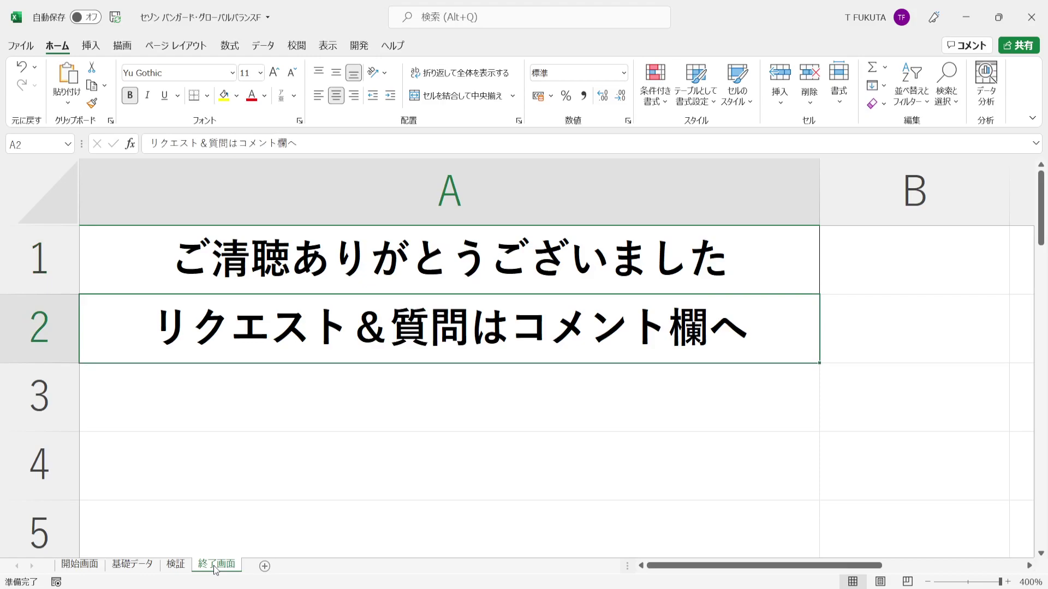